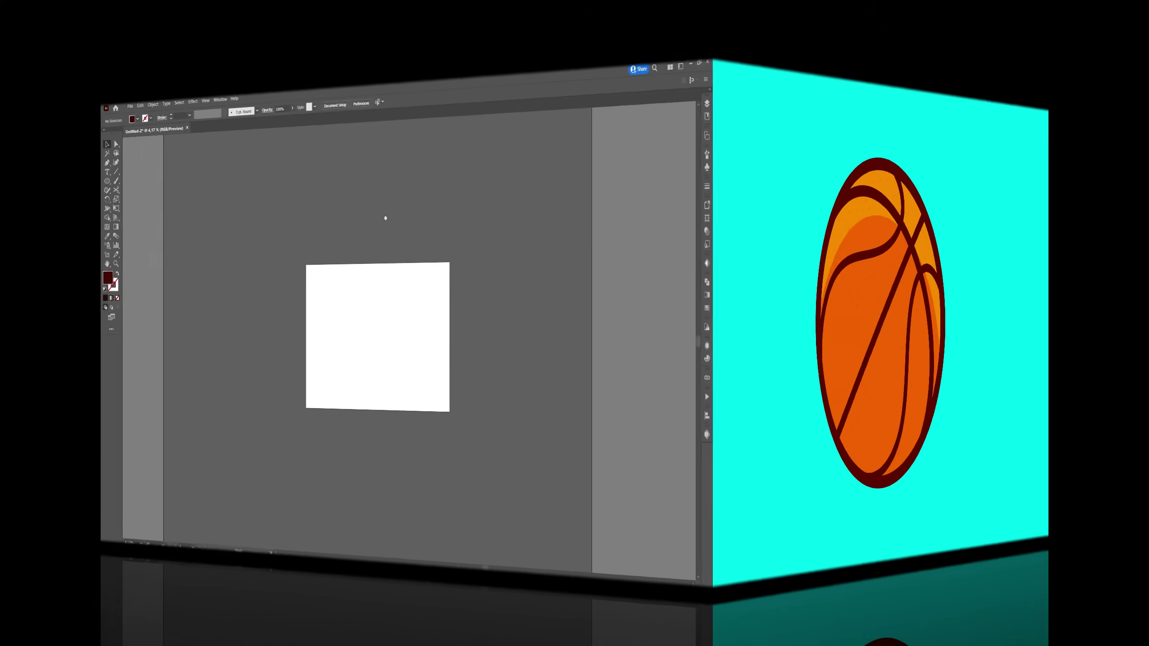
Draw a circle on the artboard and give its fill a slightly brighter dark red.
{"action": "scroll", "coordinate": [476, 300], "scroll_direction": "up", "scroll_amount": 1}
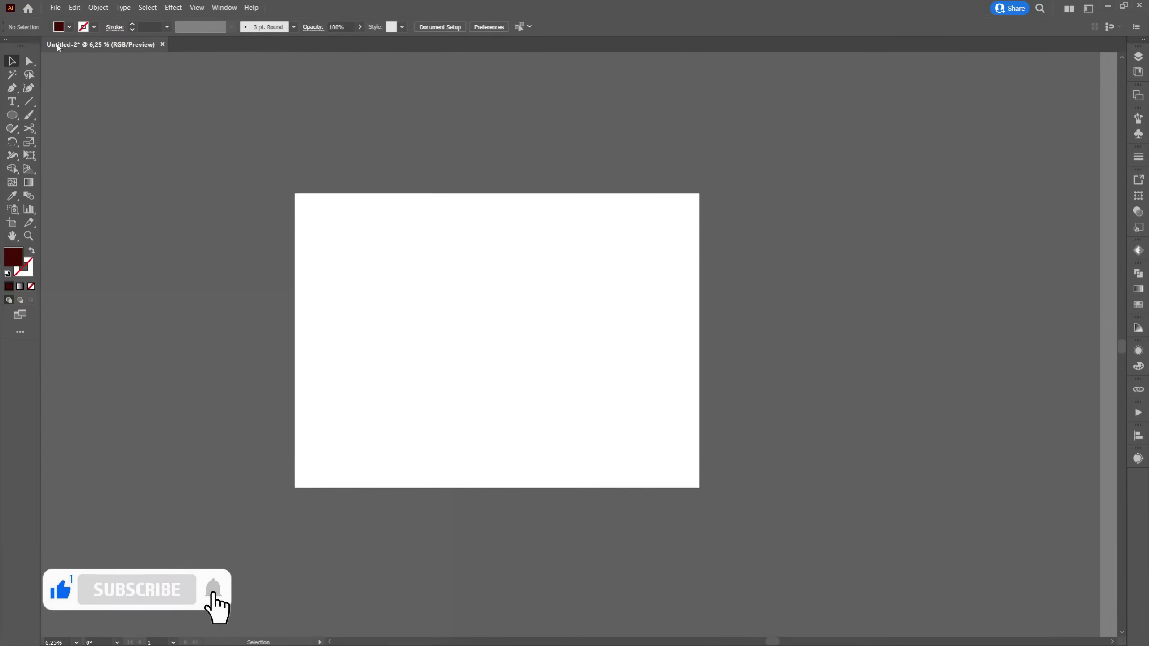
{"action": "left_click", "coordinate": [11, 115]}
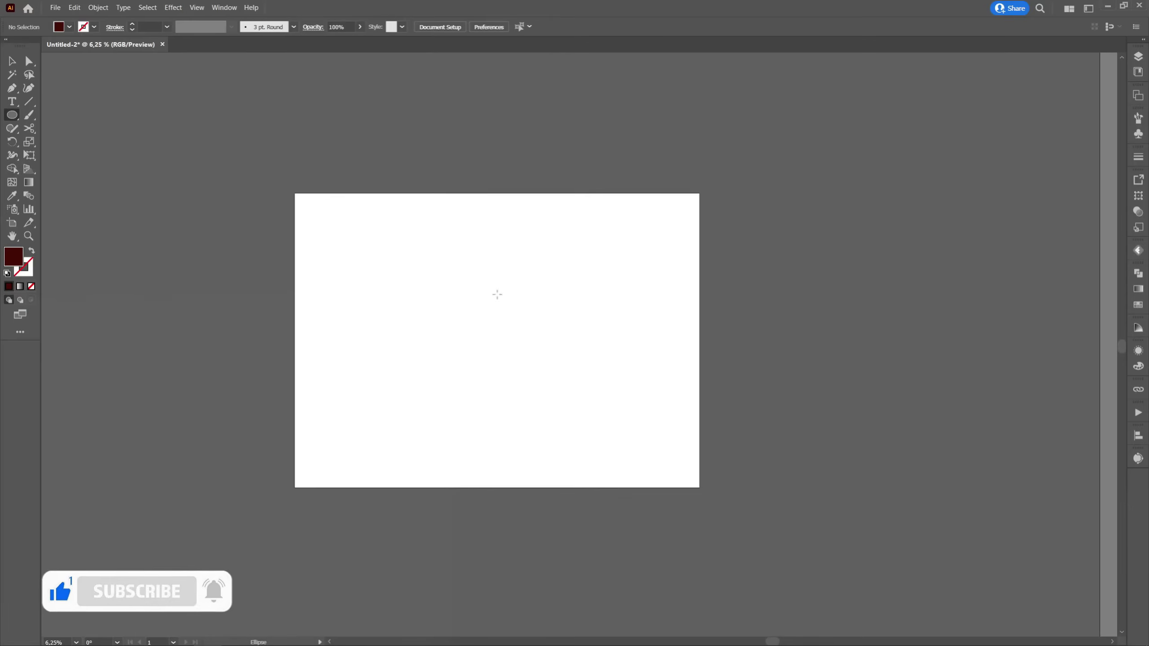
{"action": "left_click_drag", "start_coordinate": [402, 247], "coordinate": [615, 460]}
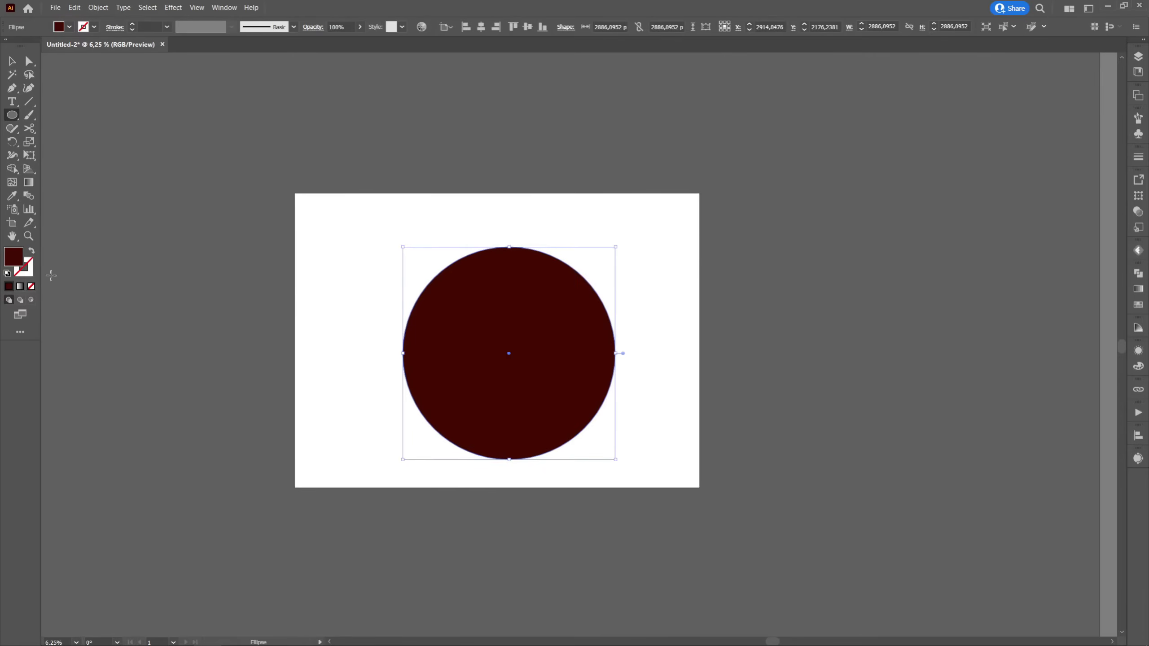
{"action": "double_click", "coordinate": [14, 256]}
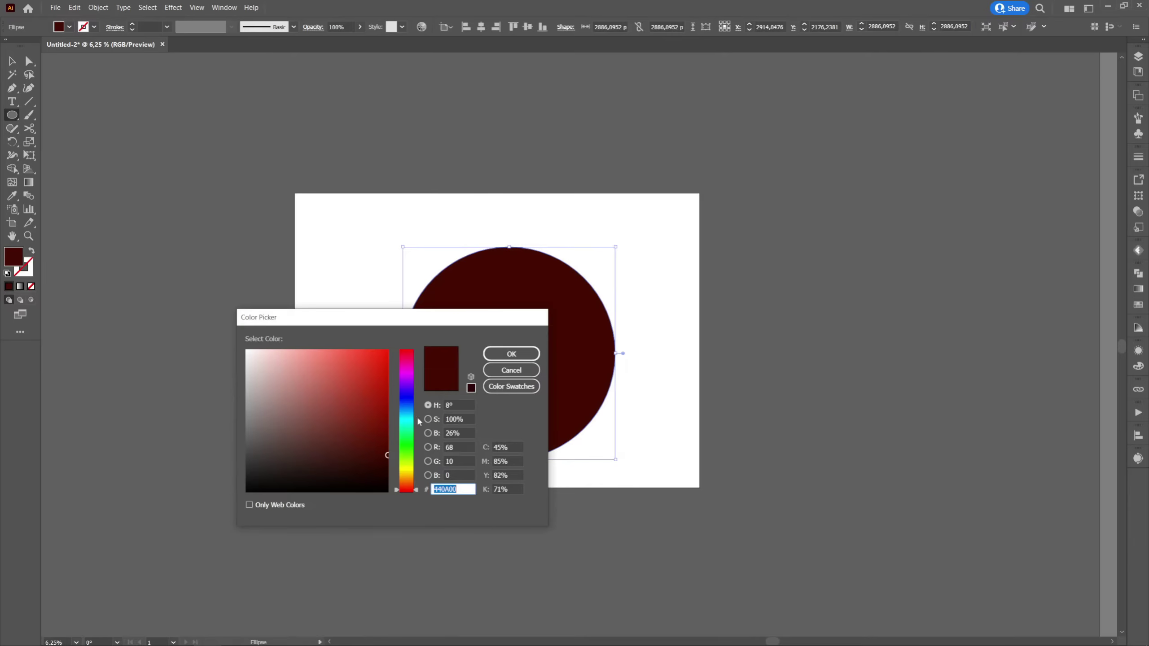
{"action": "left_click", "coordinate": [386, 443]}
{"action": "left_click", "coordinate": [511, 354]}
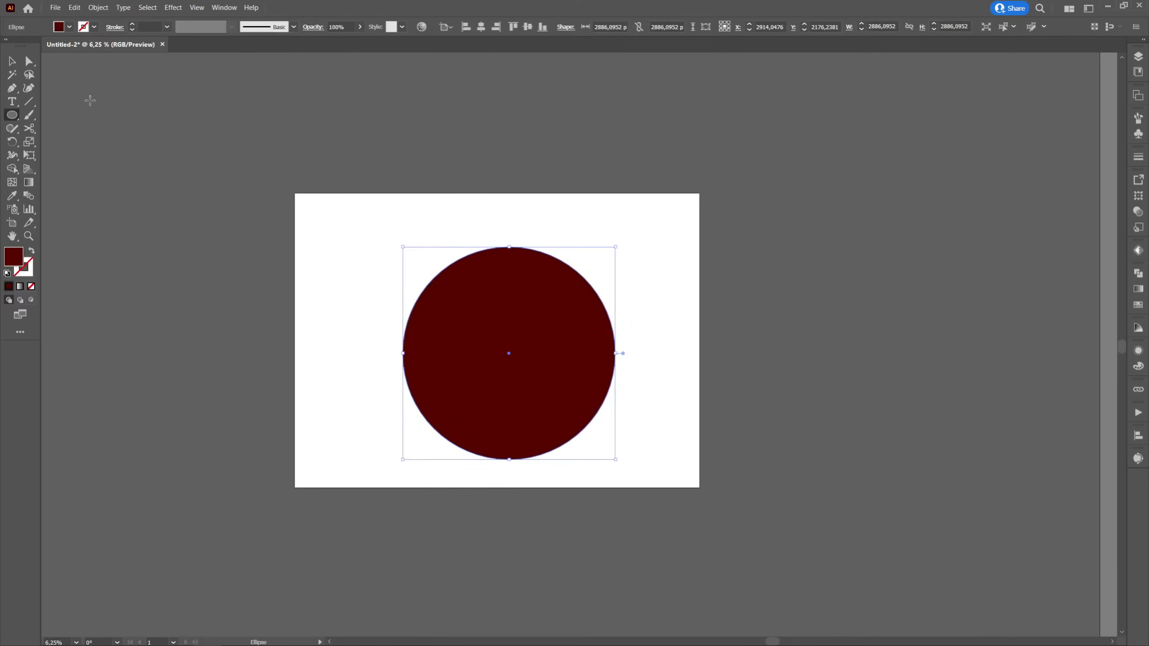
Centre the circle horizontally and vertically on the artboard.
{"action": "left_click", "coordinate": [12, 61]}
{"action": "left_click", "coordinate": [481, 27]}
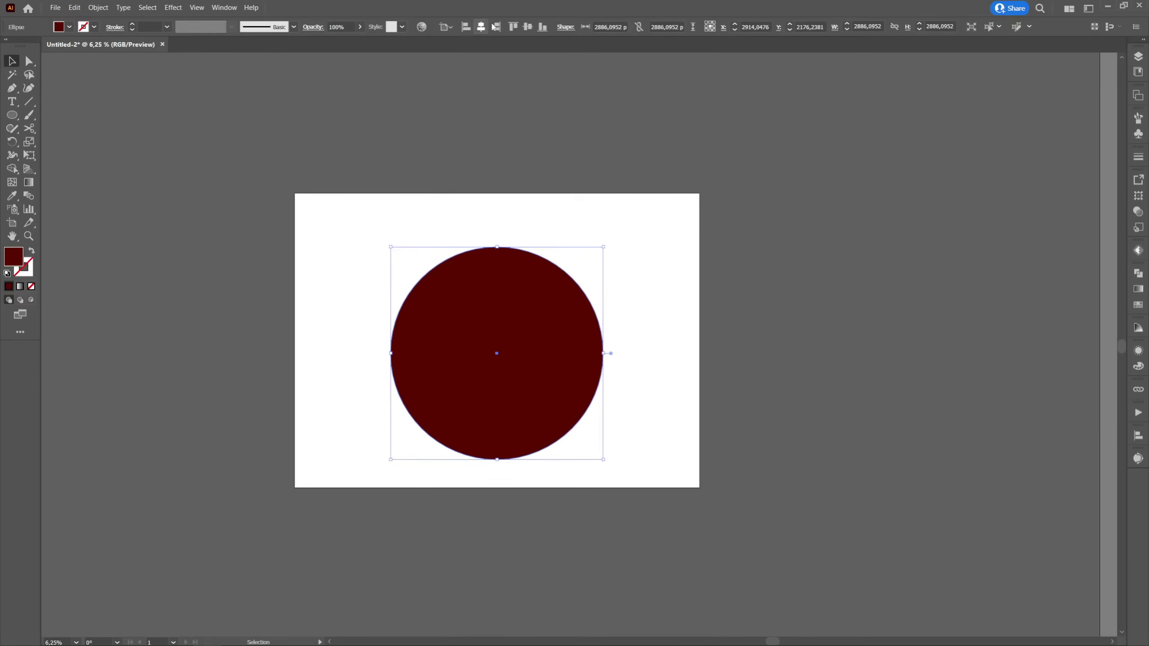
{"action": "left_click", "coordinate": [527, 26]}
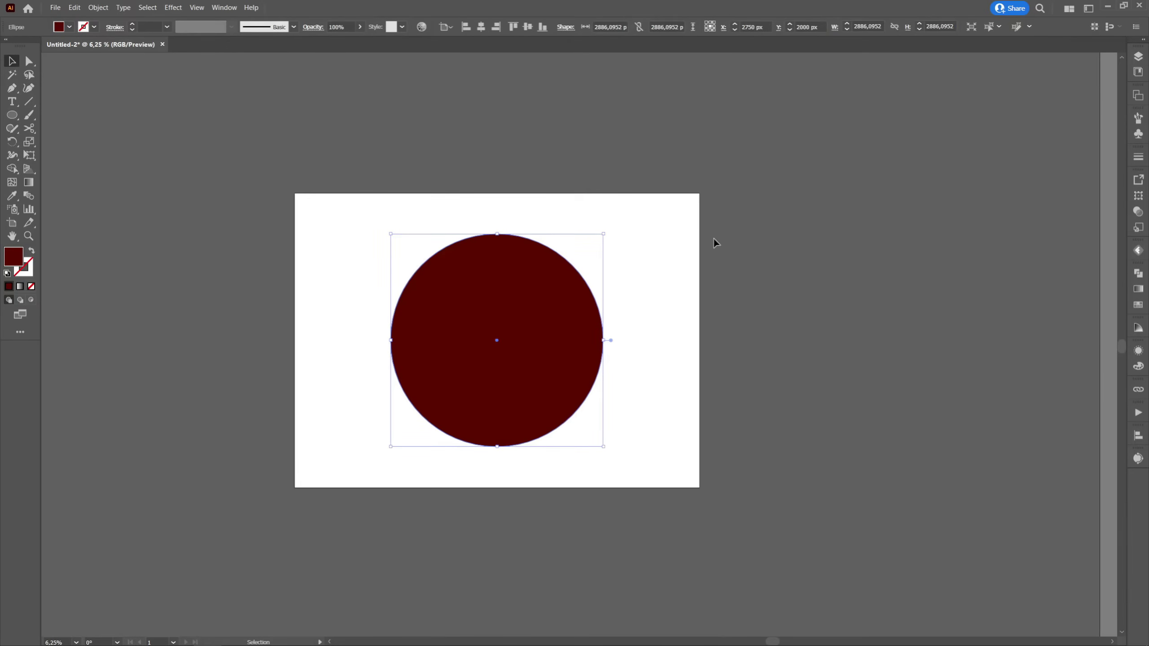
Swap fill and stroke so the circle is hollow, with a 100 pt dark-red outline.
{"action": "left_click", "coordinate": [32, 252]}
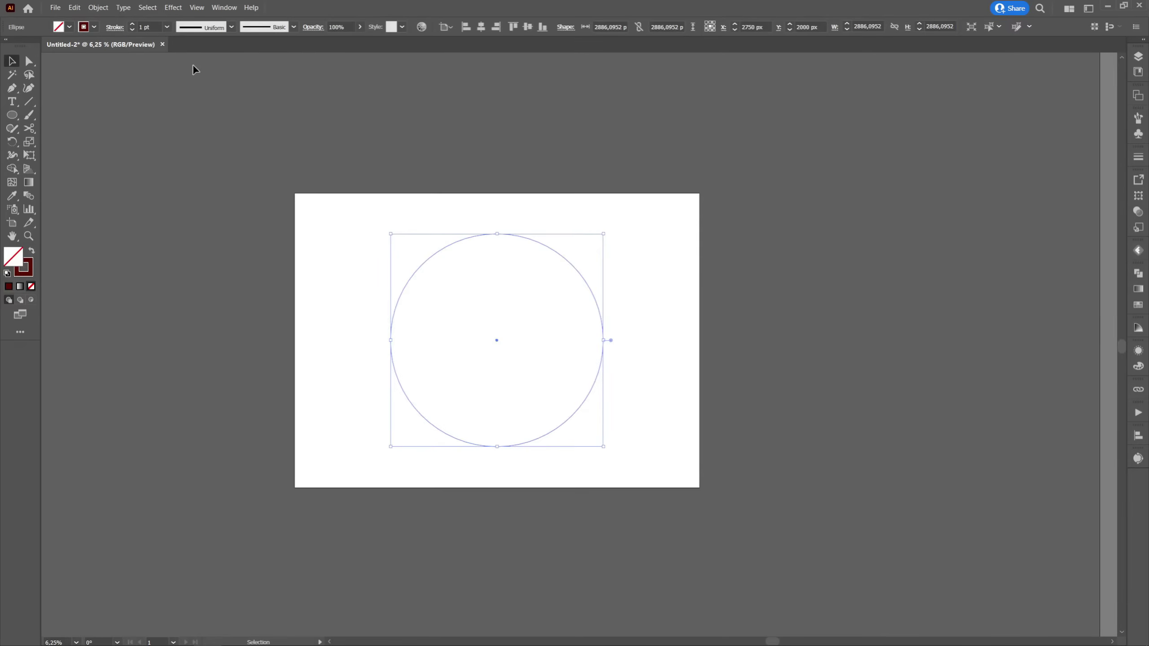
{"action": "left_click", "coordinate": [168, 29]}
{"action": "left_click", "coordinate": [197, 261]}
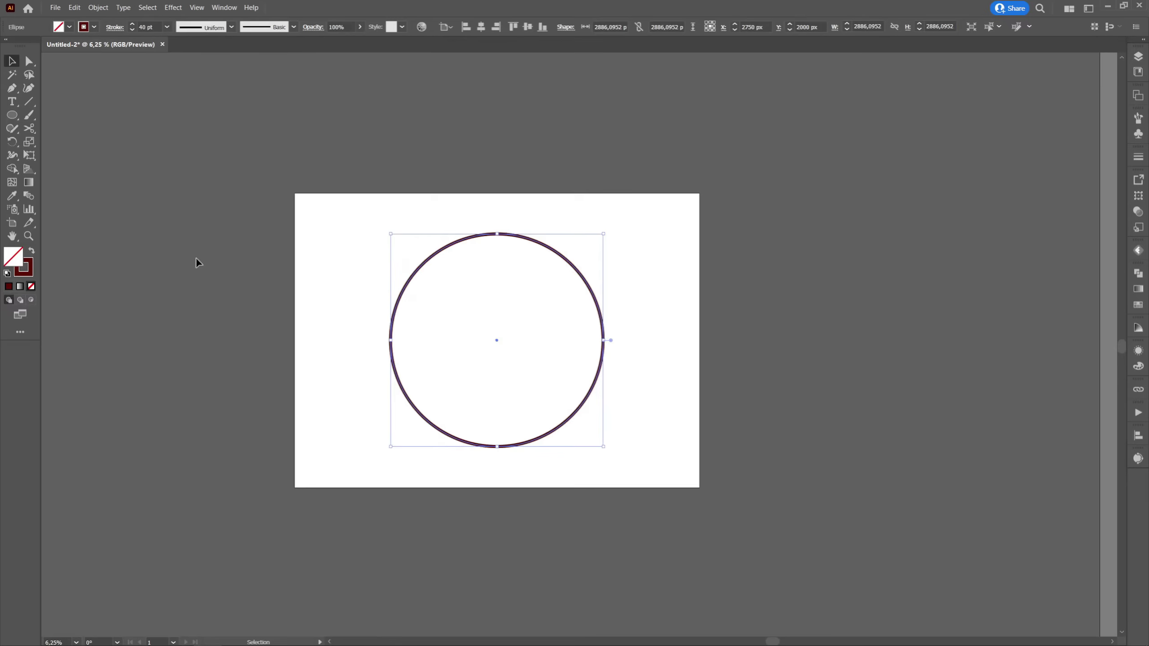
{"action": "left_click", "coordinate": [167, 27]}
{"action": "left_click", "coordinate": [195, 291]}
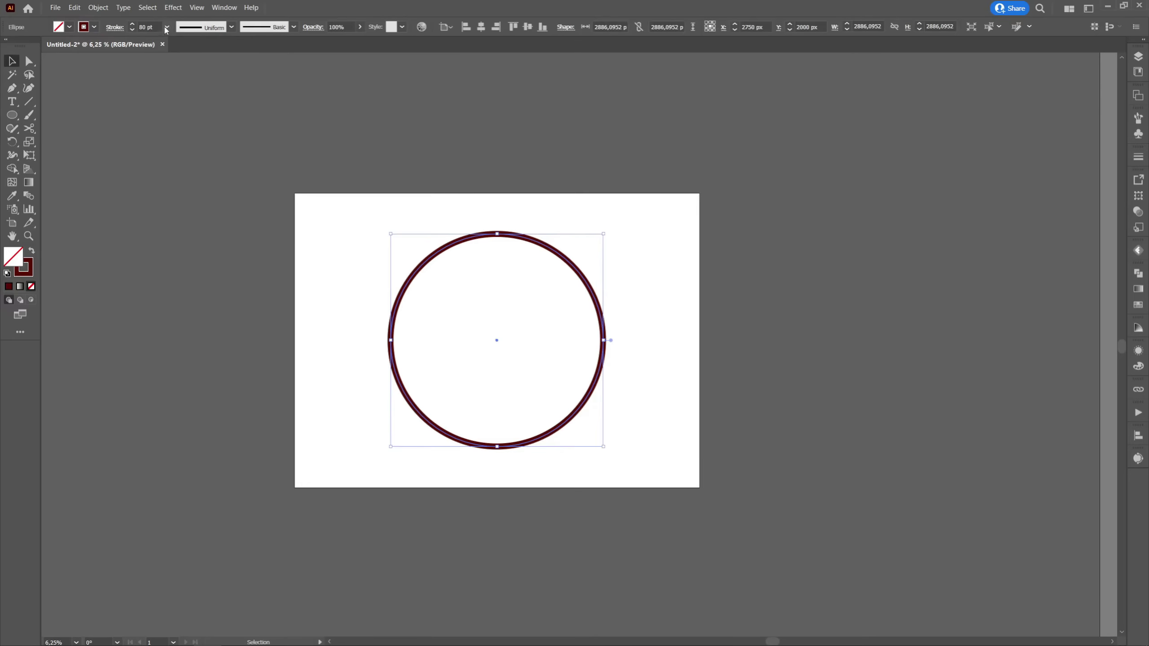
{"action": "left_click", "coordinate": [167, 27]}
{"action": "left_click", "coordinate": [190, 296]}
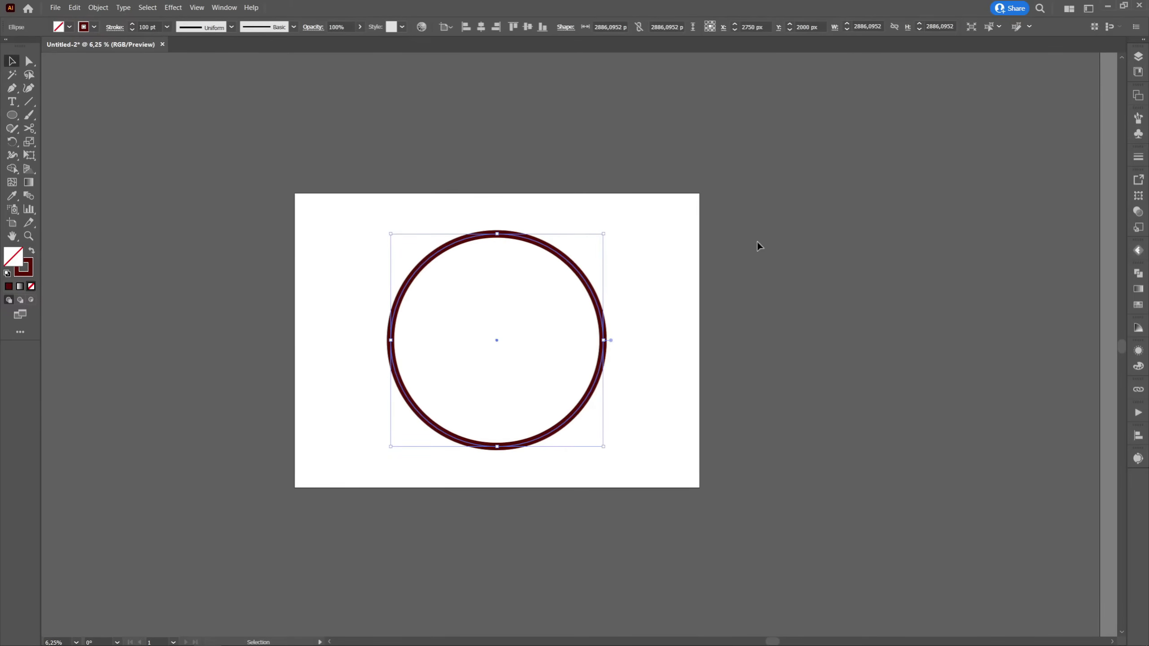
Shrink the ring slightly from a corner handle and recentre it in view.
{"action": "left_click_drag", "start_coordinate": [604, 233], "coordinate": [597, 245]}
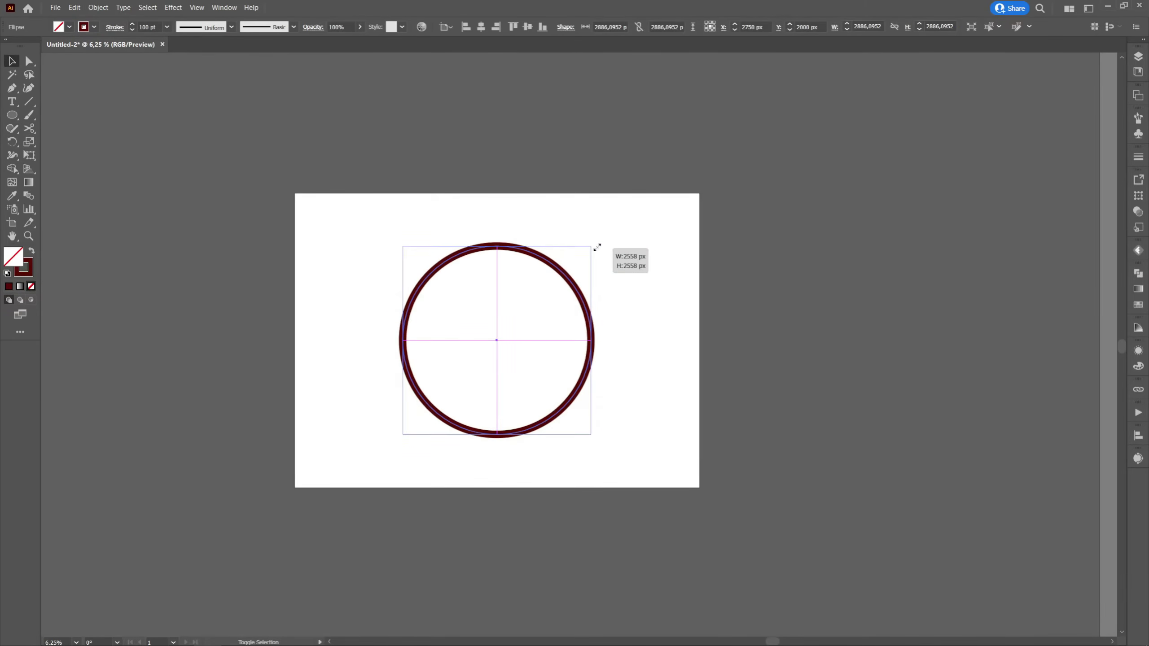
{"action": "left_click", "coordinate": [656, 255]}
{"action": "left_click_drag", "start_coordinate": [679, 245], "coordinate": [651, 226]}
{"action": "scroll", "coordinate": [589, 272], "scroll_direction": "up", "scroll_amount": 1}
{"action": "scroll", "coordinate": [633, 217], "scroll_direction": "down", "scroll_amount": 2}
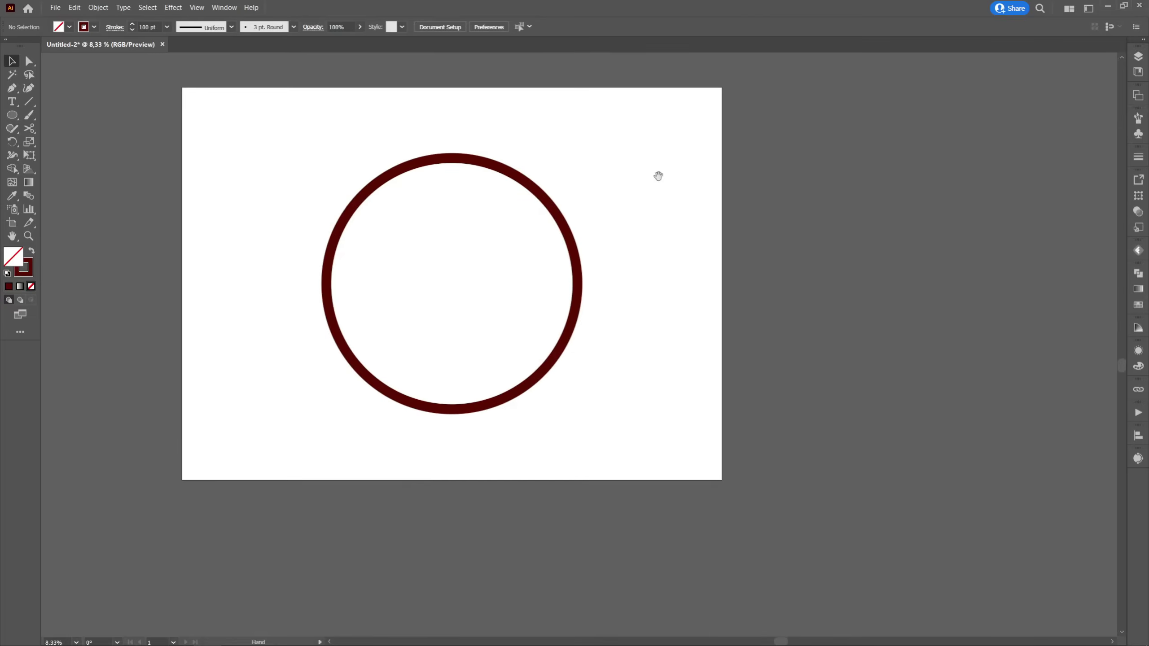
{"action": "scroll", "coordinate": [501, 201], "scroll_direction": "up", "scroll_amount": 2}
{"action": "scroll", "coordinate": [496, 244], "scroll_direction": "down", "scroll_amount": 1}
{"action": "left_click_drag", "start_coordinate": [419, 240], "coordinate": [445, 234]}
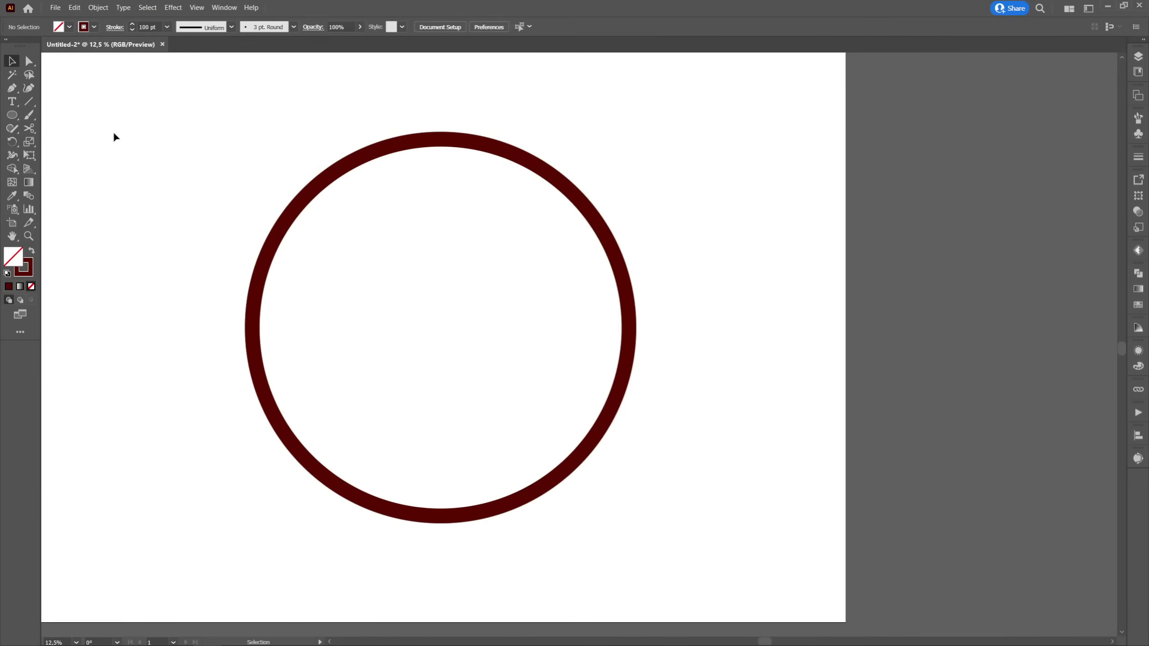
Draw a straight Pen line from the ring's top to its bottom and set its stroke to 83 pt.
{"action": "left_click", "coordinate": [11, 88]}
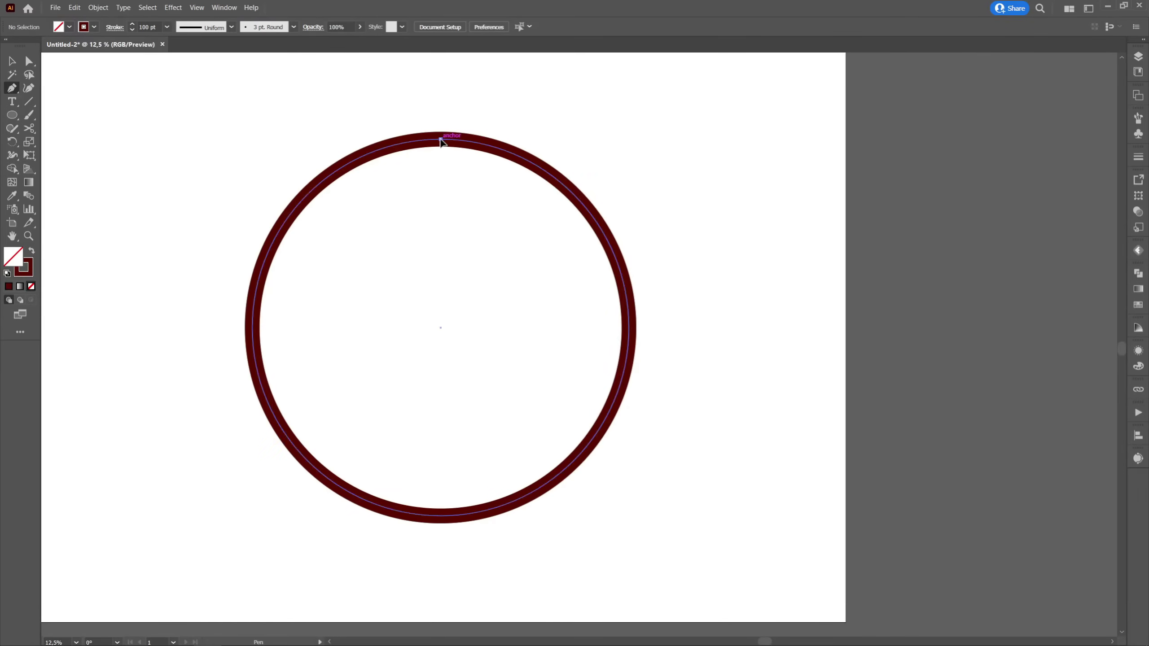
{"action": "left_click", "coordinate": [441, 141]}
{"action": "left_click", "coordinate": [441, 516]}
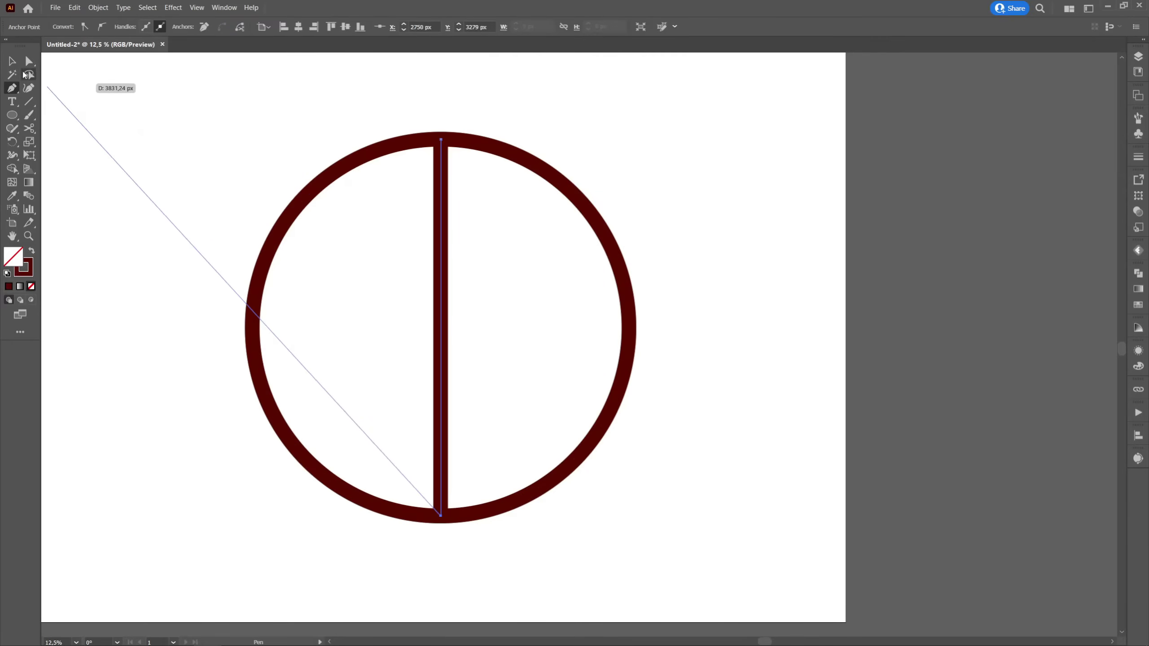
{"action": "left_click", "coordinate": [12, 60]}
{"action": "left_click", "coordinate": [149, 26]}
{"action": "scroll", "coordinate": [152, 25], "scroll_direction": "down", "scroll_amount": 9}
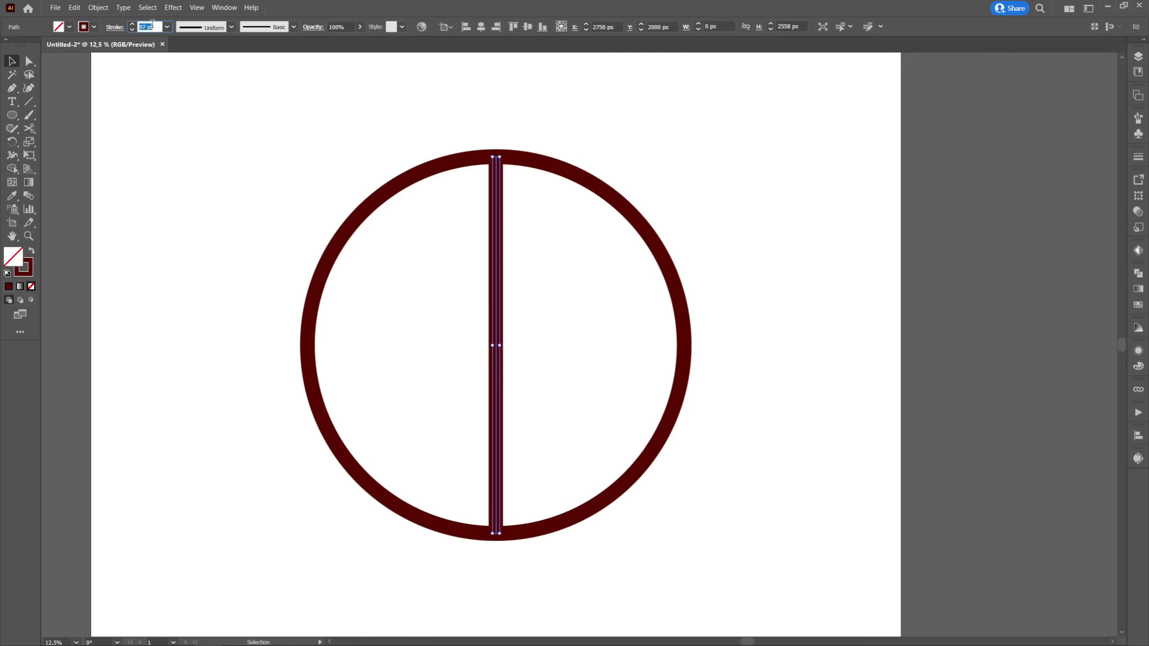
{"action": "scroll", "coordinate": [152, 25], "scroll_direction": "down", "scroll_amount": 8}
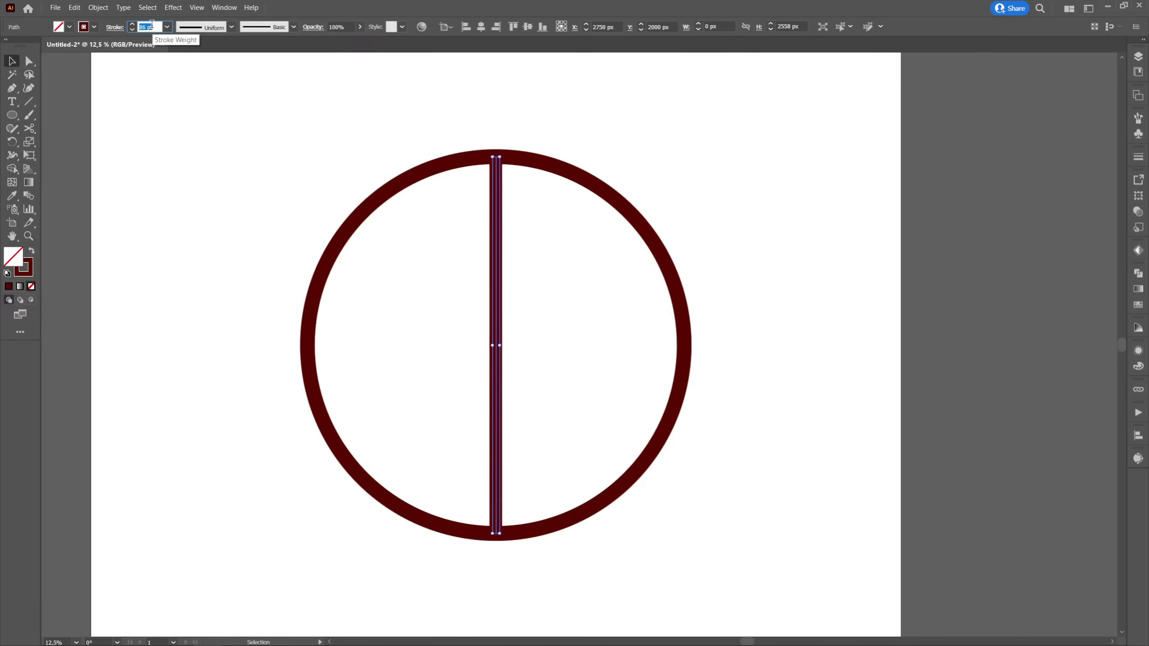
{"action": "left_click", "coordinate": [791, 135]}
{"action": "left_click_drag", "start_coordinate": [808, 198], "coordinate": [822, 173]}
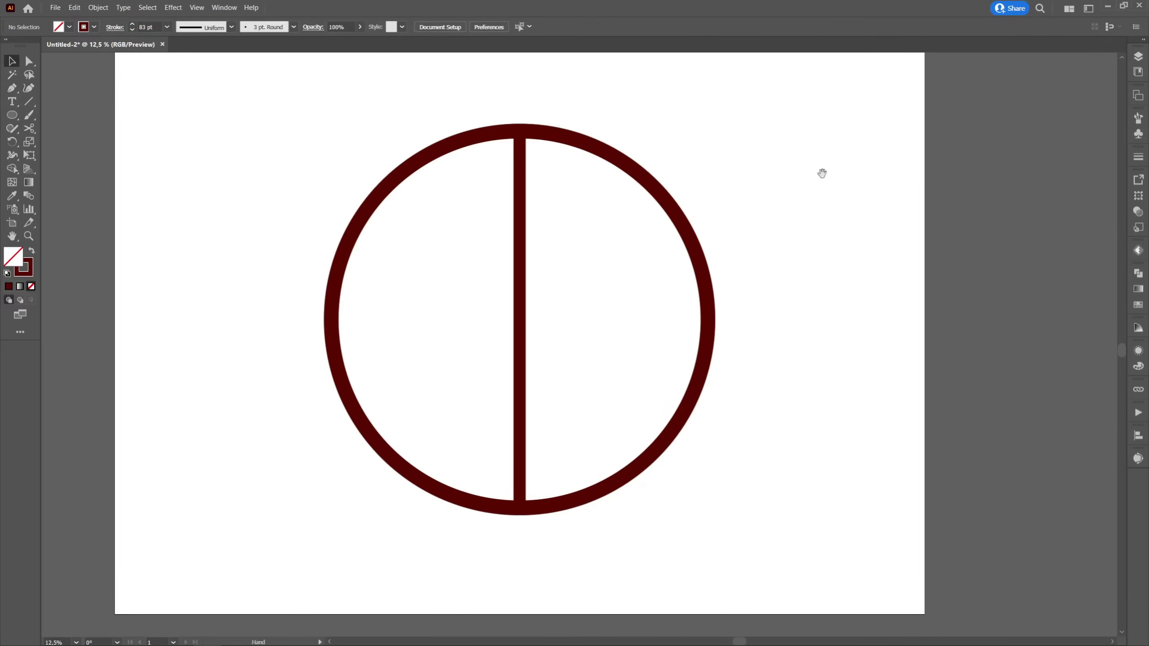
Alt-drag a copy of the ring, squash it to 2558 × 2174 px over the original's bottom, with an 89 pt stroke.
{"action": "left_click", "coordinate": [586, 149]}
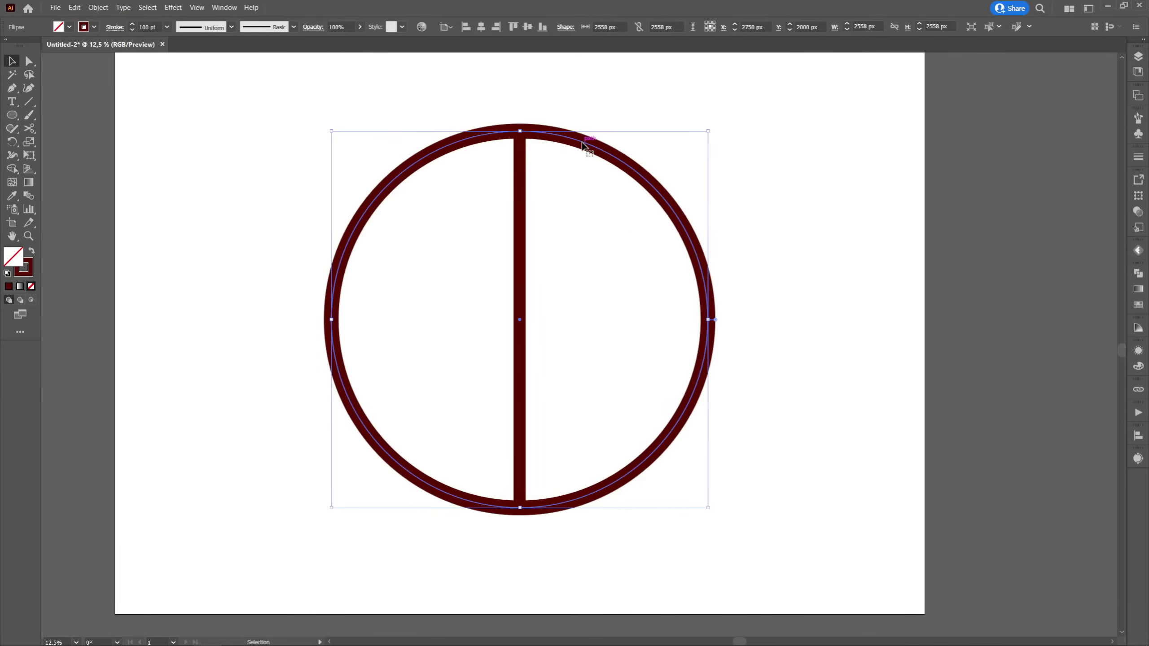
{"action": "left_click_drag", "start_coordinate": [587, 150], "coordinate": [1016, 150]}
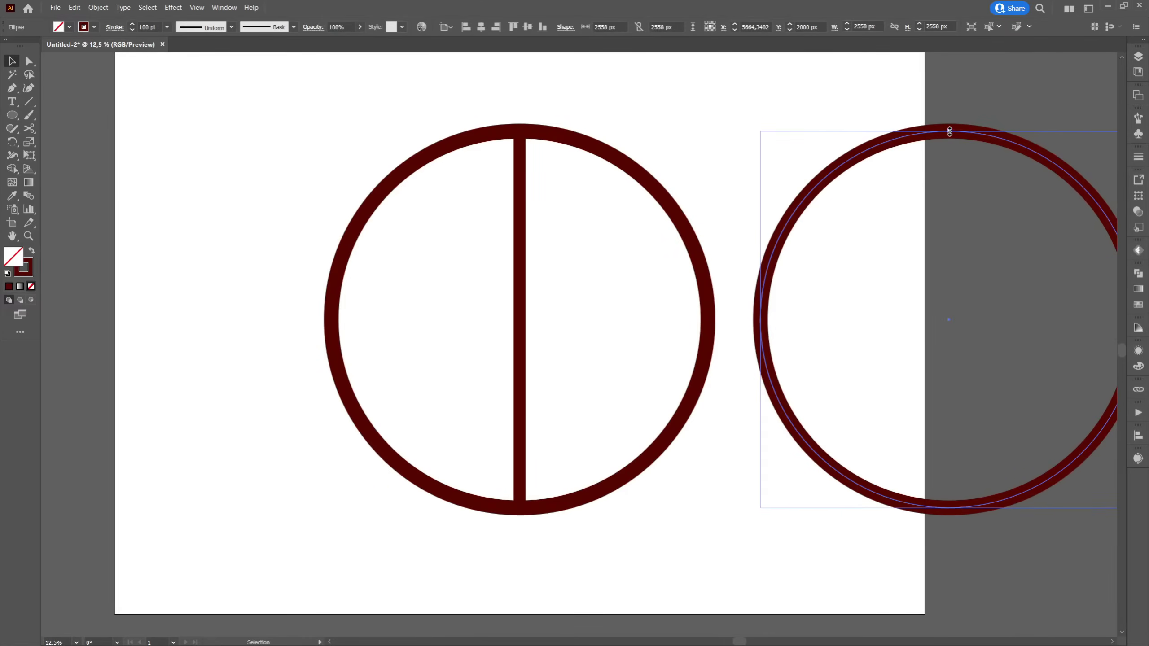
{"action": "left_click_drag", "start_coordinate": [950, 131], "coordinate": [949, 169]}
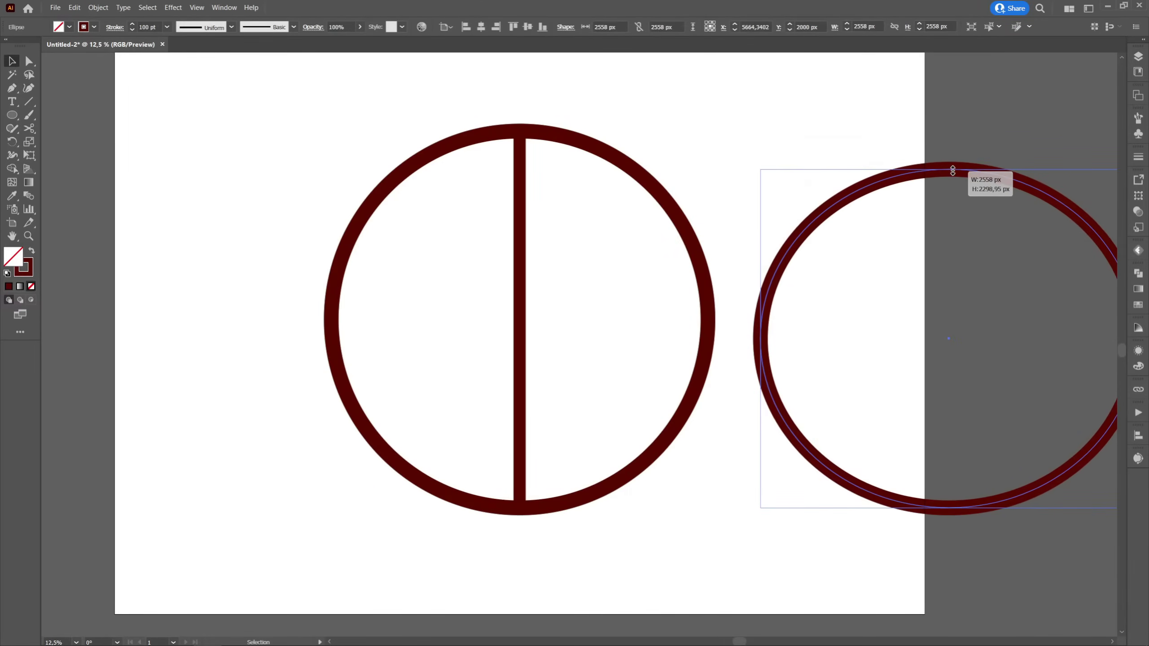
{"action": "left_click", "coordinate": [481, 28]}
{"action": "left_click_drag", "start_coordinate": [520, 170], "coordinate": [520, 187]}
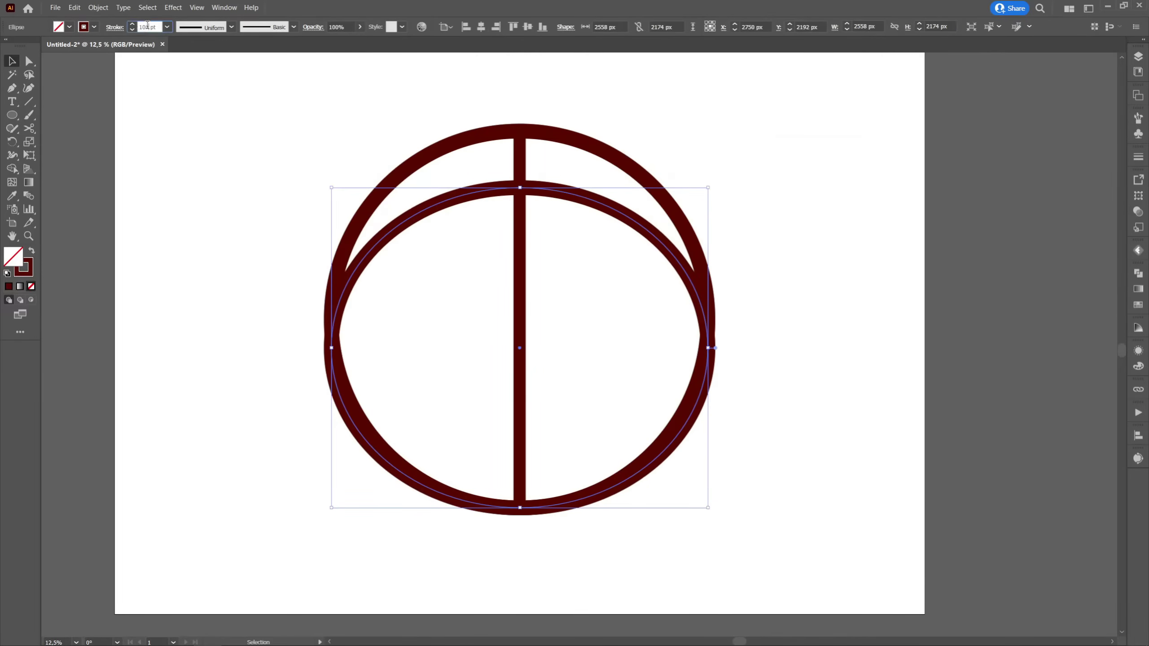
{"action": "scroll", "coordinate": [148, 27], "scroll_direction": "down", "scroll_amount": 15}
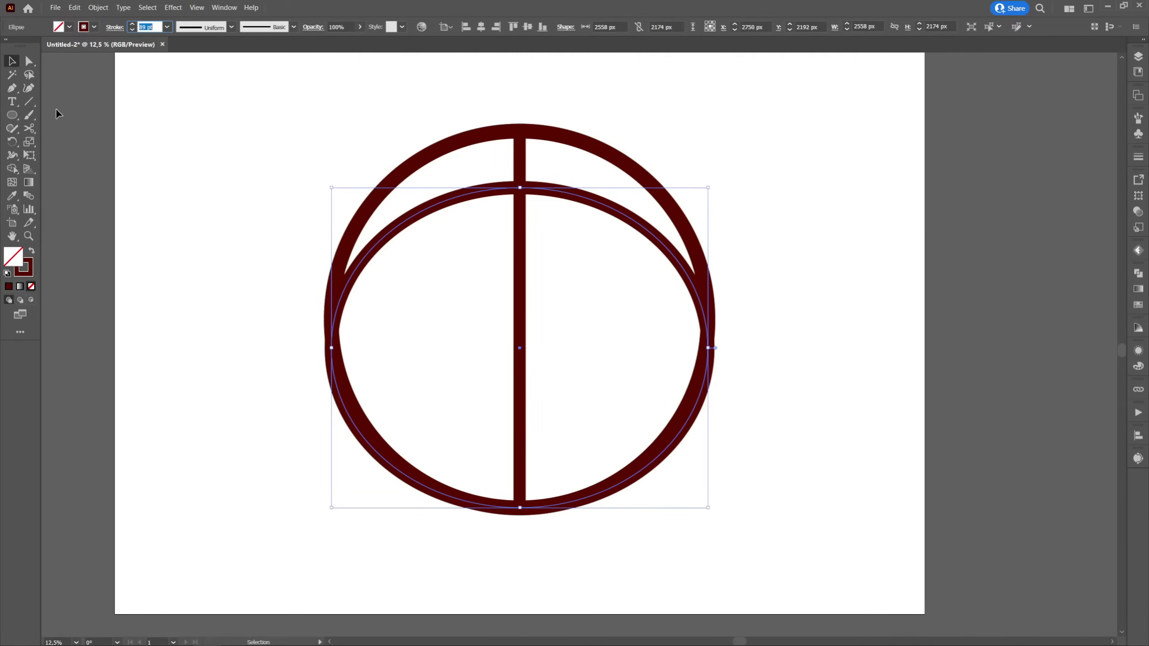
{"action": "left_click", "coordinate": [29, 128]}
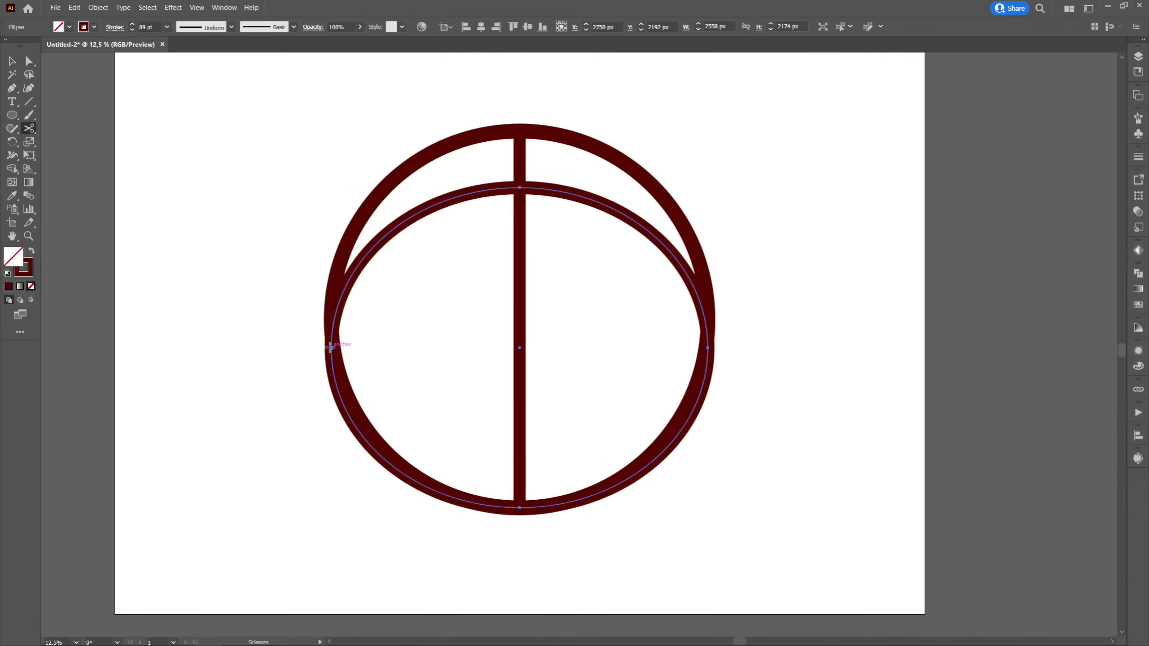
Cut the squashed ellipse at its left and right anchors, keeping only its upper arc.
{"action": "left_click", "coordinate": [331, 347]}
{"action": "left_click", "coordinate": [707, 347]}
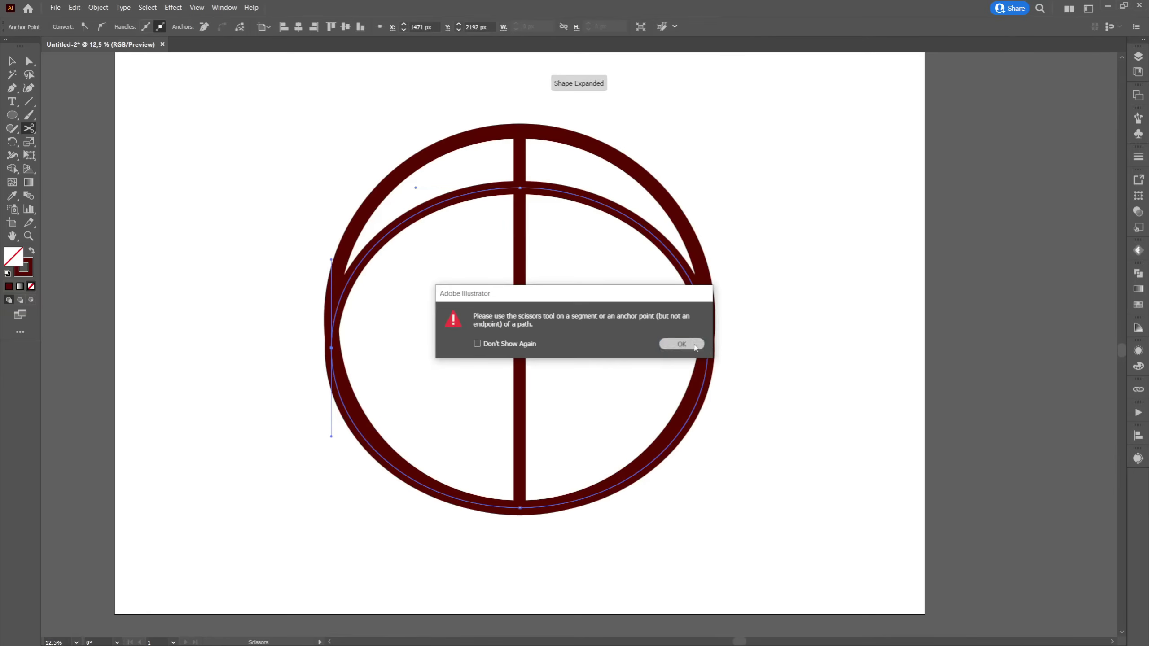
{"action": "left_click", "coordinate": [695, 347]}
{"action": "left_click", "coordinate": [708, 348]}
{"action": "left_click", "coordinate": [11, 61]}
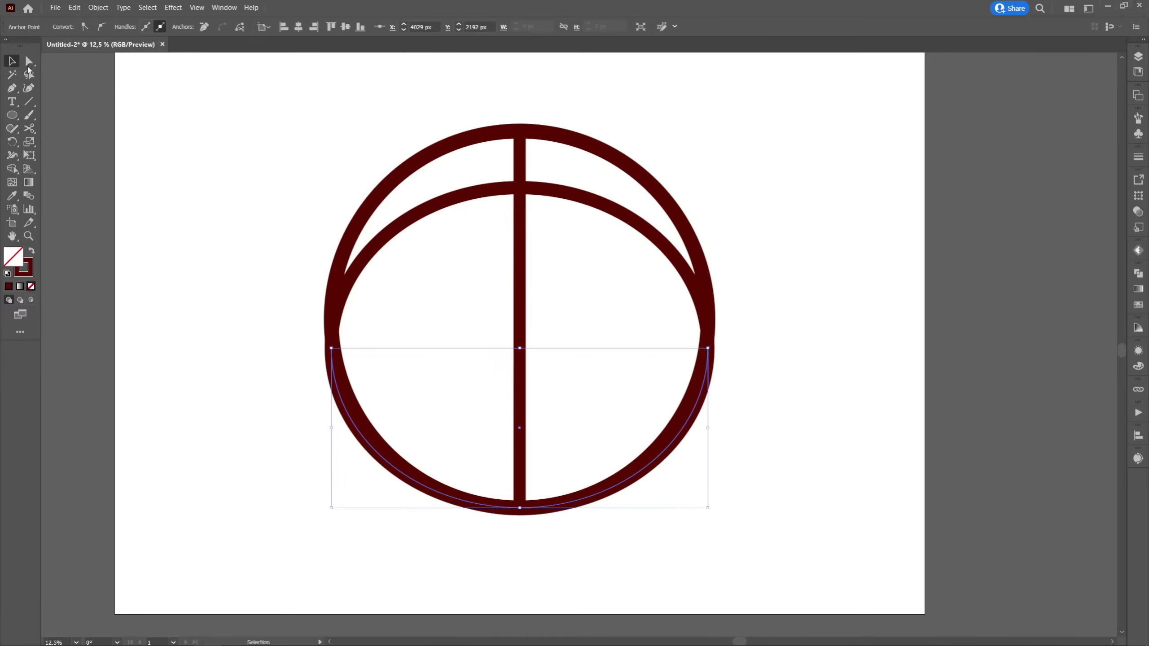
{"action": "left_click", "coordinate": [288, 151]}
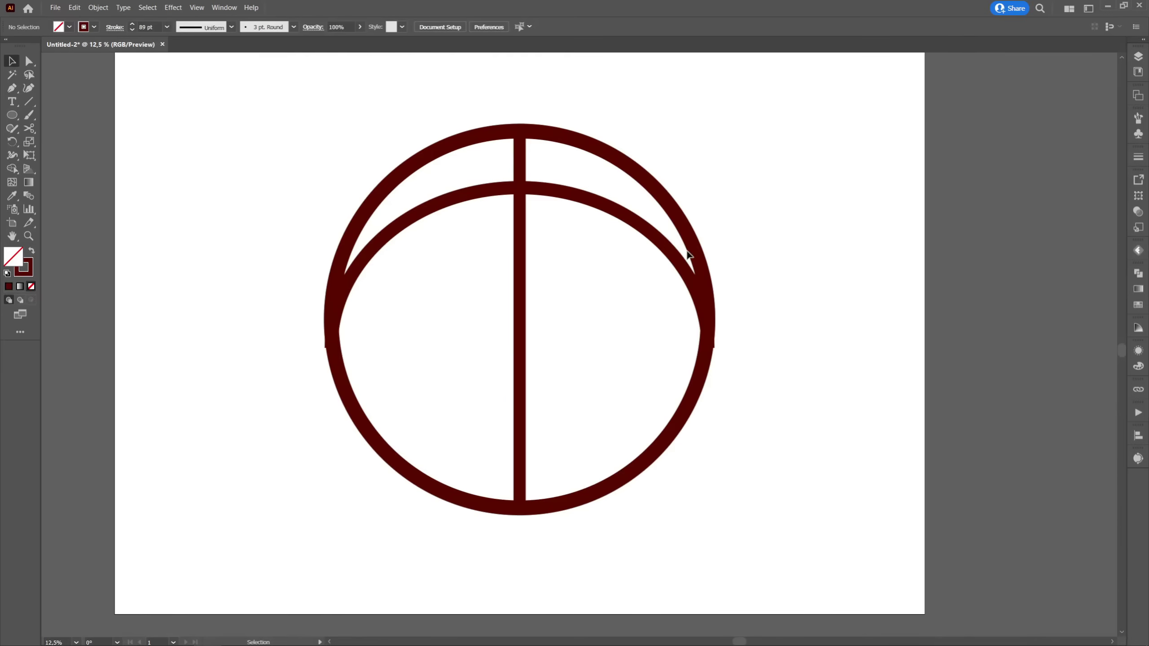
{"action": "left_click_drag", "start_coordinate": [786, 313], "coordinate": [732, 250]}
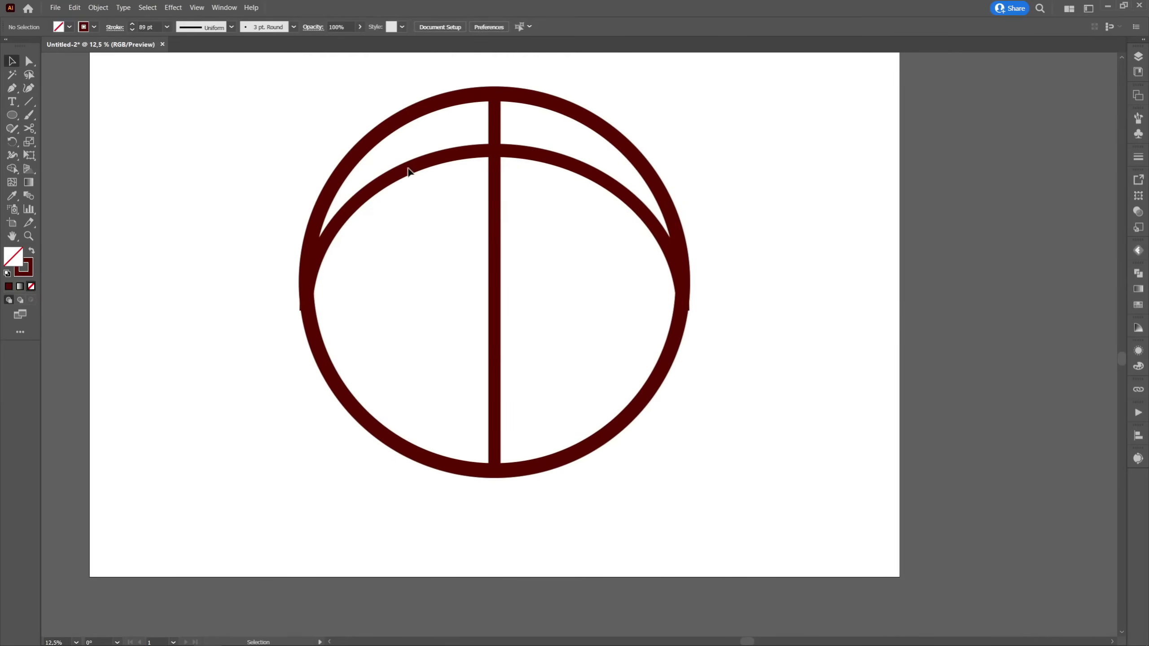
{"action": "scroll", "coordinate": [423, 171], "scroll_direction": "up", "scroll_amount": 1}
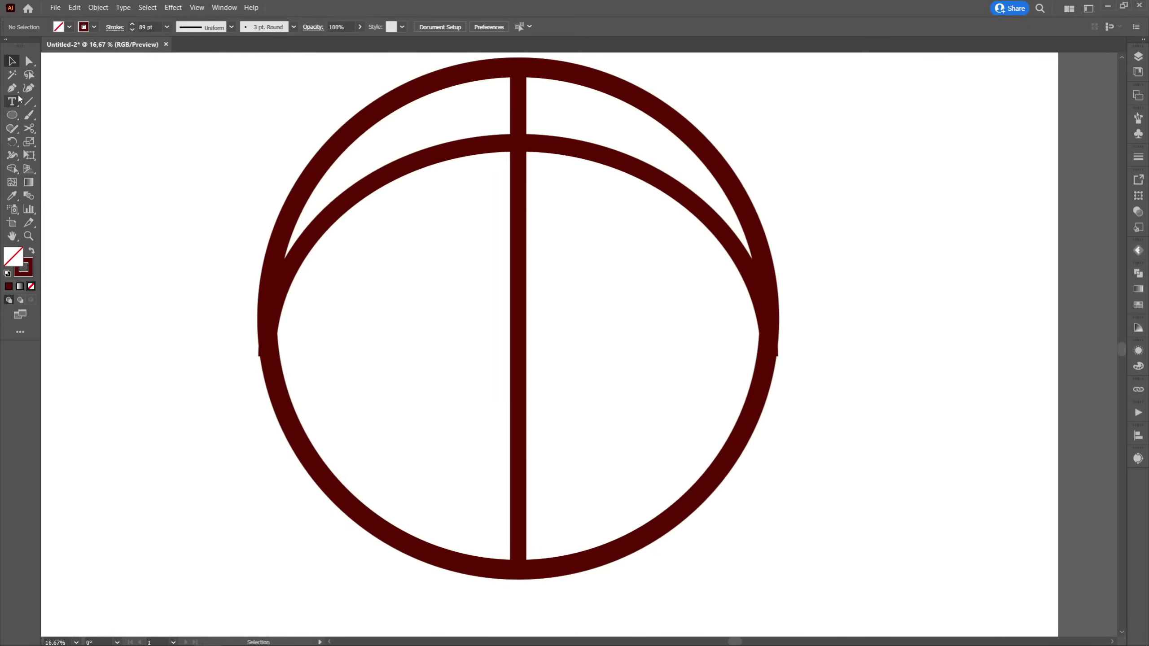
Set the Paintbrush fidelity to the Smooth end.
{"action": "double_click", "coordinate": [30, 116]}
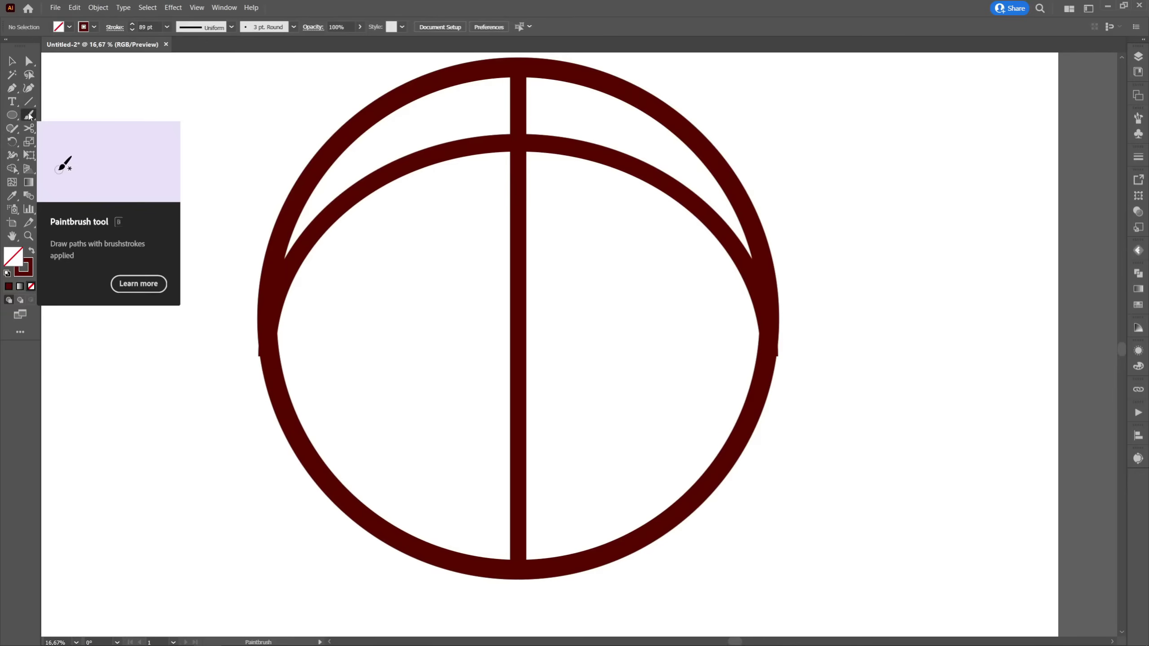
{"action": "left_click", "coordinate": [458, 160]}
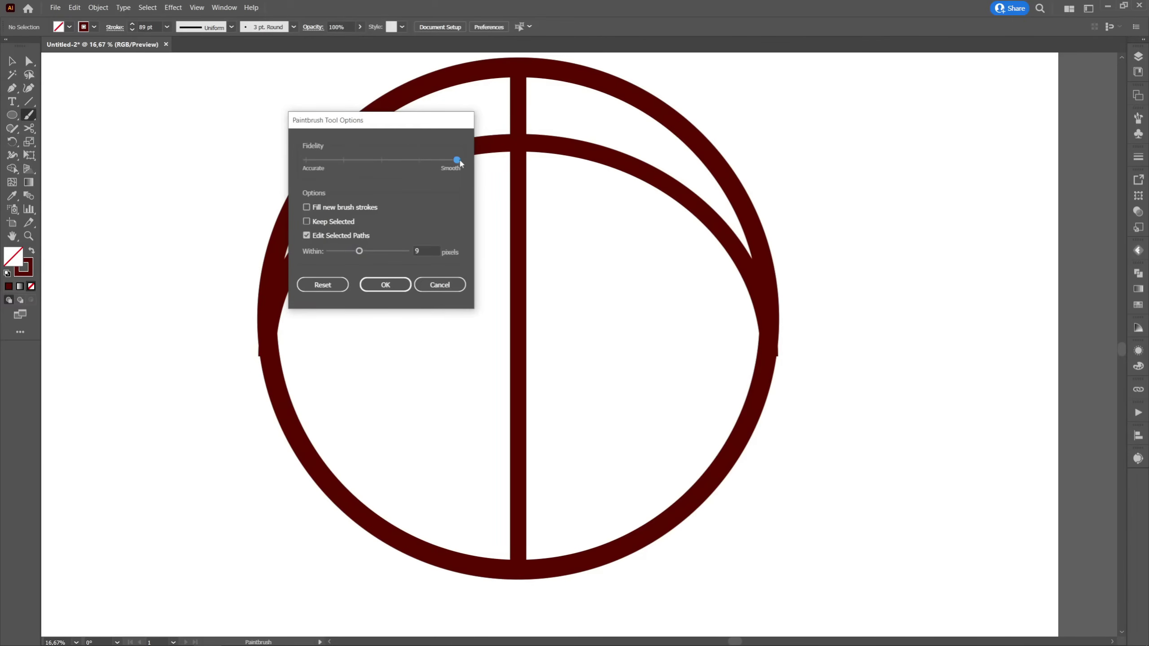
{"action": "left_click", "coordinate": [386, 286]}
Paint a thin 1 pt S-curve down the ball's left side, from top rim to bottom.
{"action": "scroll", "coordinate": [390, 269], "scroll_direction": "down", "scroll_amount": 1}
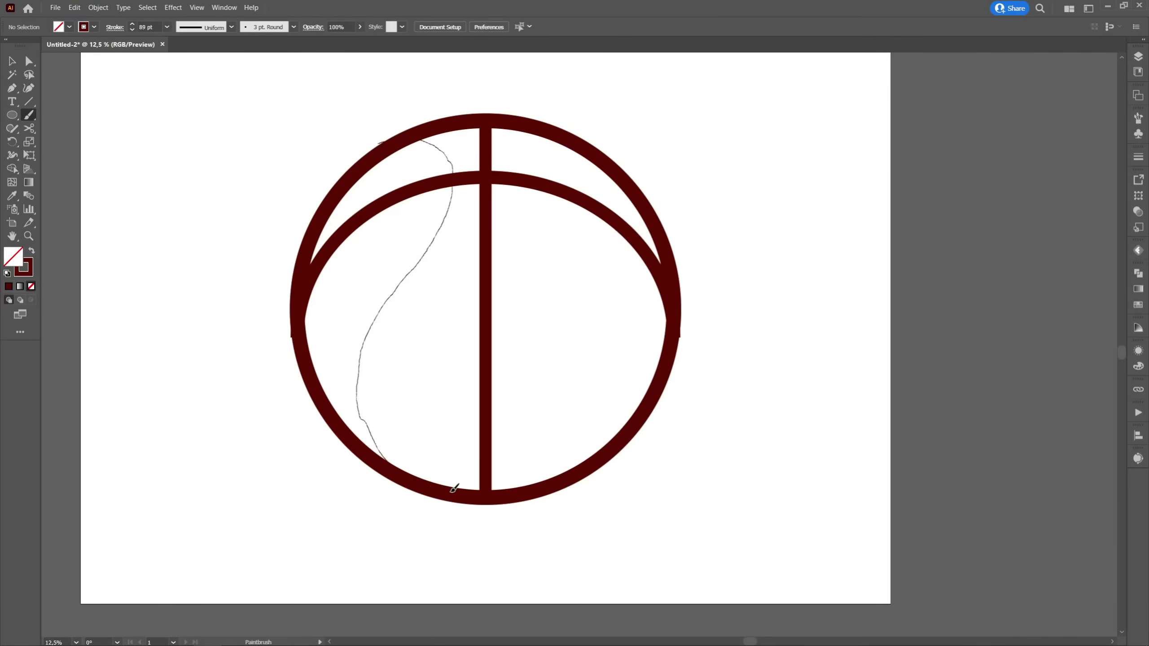
{"action": "left_click_drag", "start_coordinate": [484, 490], "coordinate": [533, 491]}
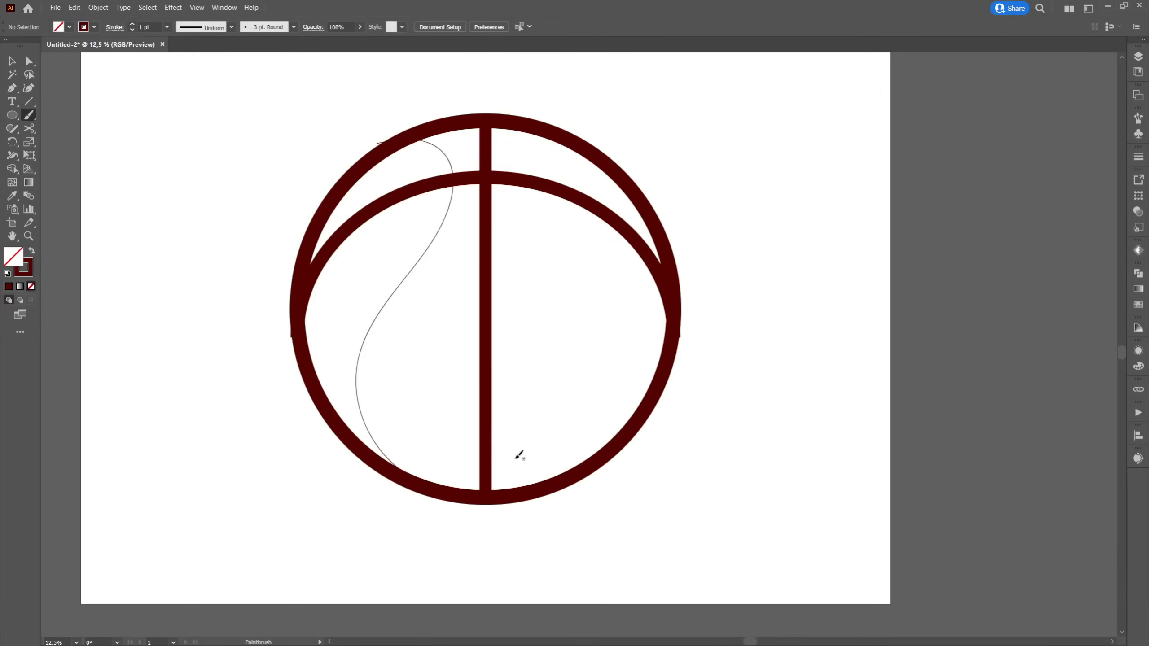
{"action": "left_click", "coordinate": [11, 62]}
{"action": "left_click_drag", "start_coordinate": [511, 275], "coordinate": [522, 231]}
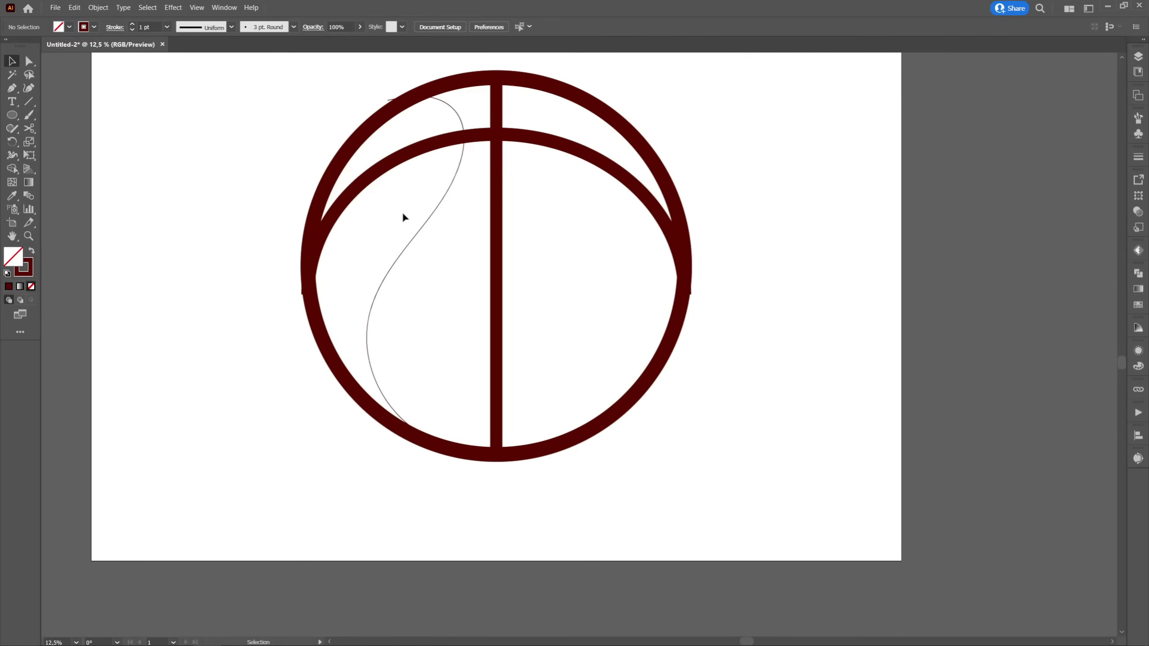
Narrow the S-curve, shift it left, and shorten it from the top.
{"action": "left_click_drag", "start_coordinate": [437, 258], "coordinate": [448, 246]}
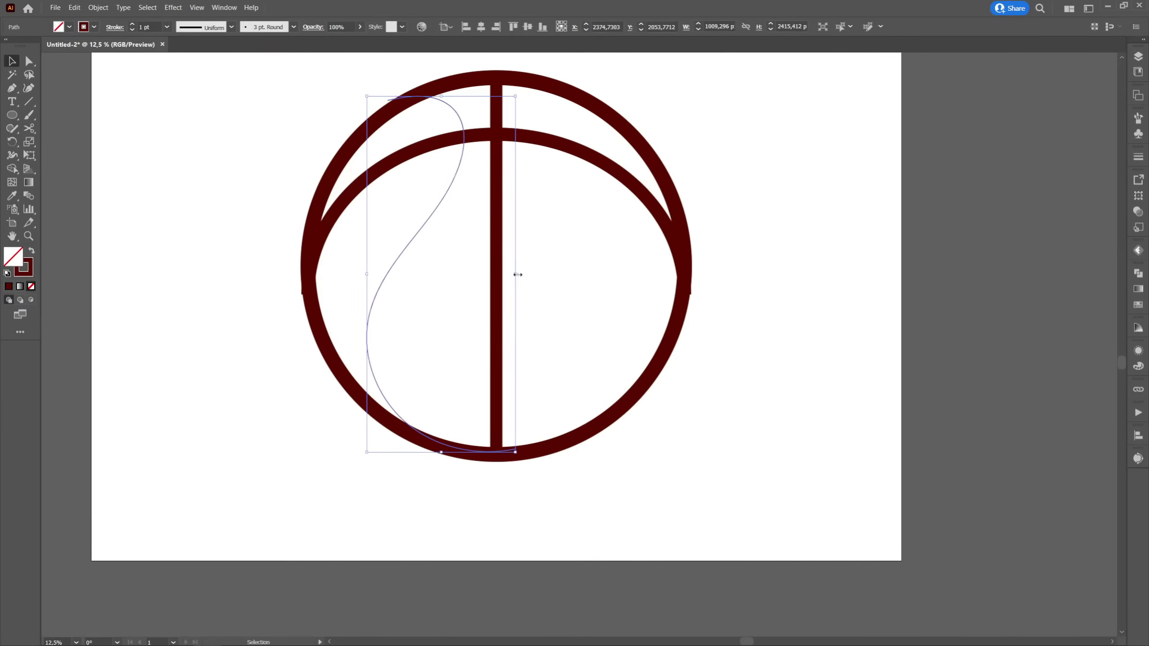
{"action": "left_click_drag", "start_coordinate": [515, 275], "coordinate": [515, 275]}
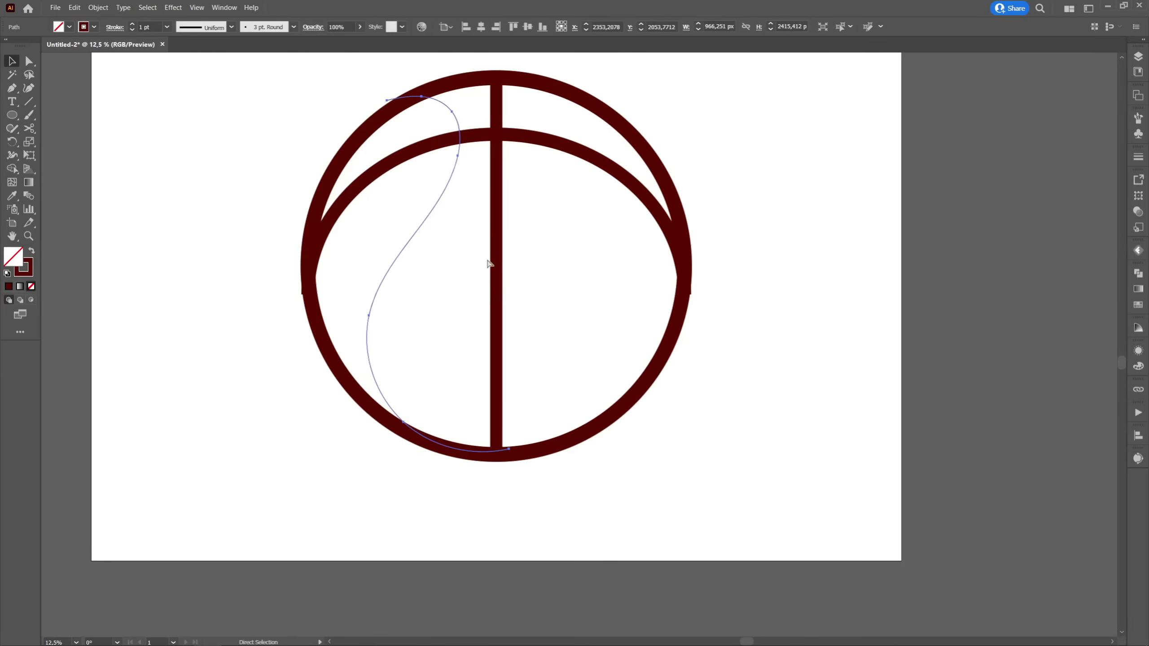
{"action": "left_click_drag", "start_coordinate": [438, 203], "coordinate": [432, 204]}
{"action": "left_click_drag", "start_coordinate": [434, 94], "coordinate": [438, 107]}
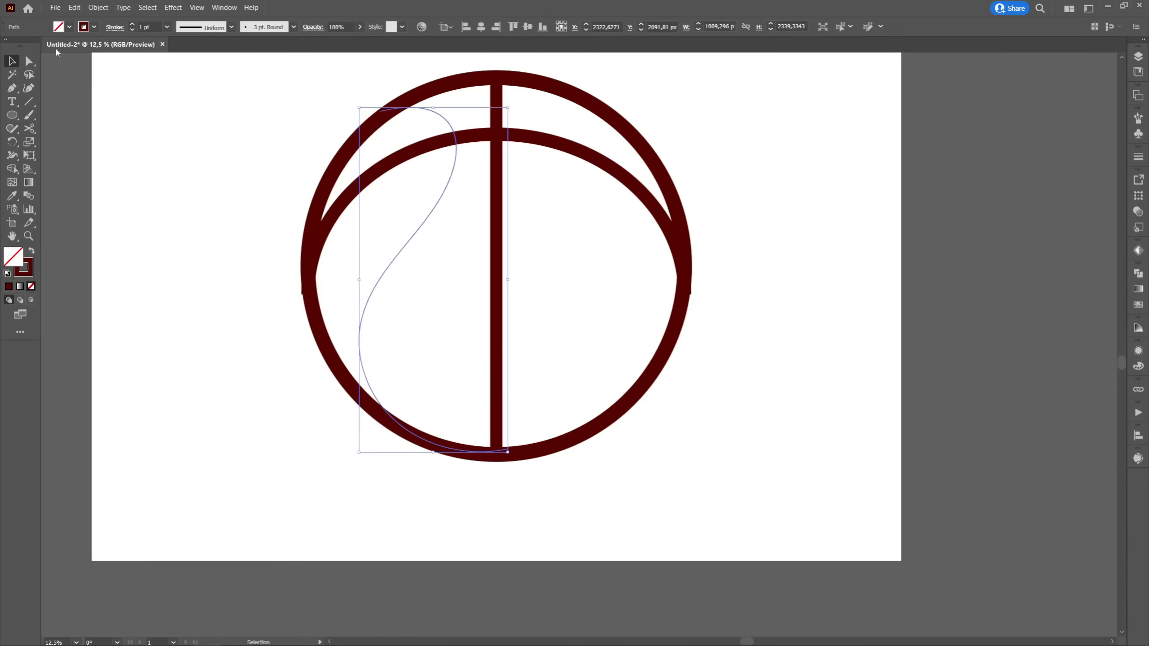
Pull the curve's bottom anchor toward the seam, cut it at the outline, and delete the leftover tail.
{"action": "key", "text": "a"}
{"action": "scroll", "coordinate": [513, 457], "scroll_direction": "up", "scroll_amount": 2}
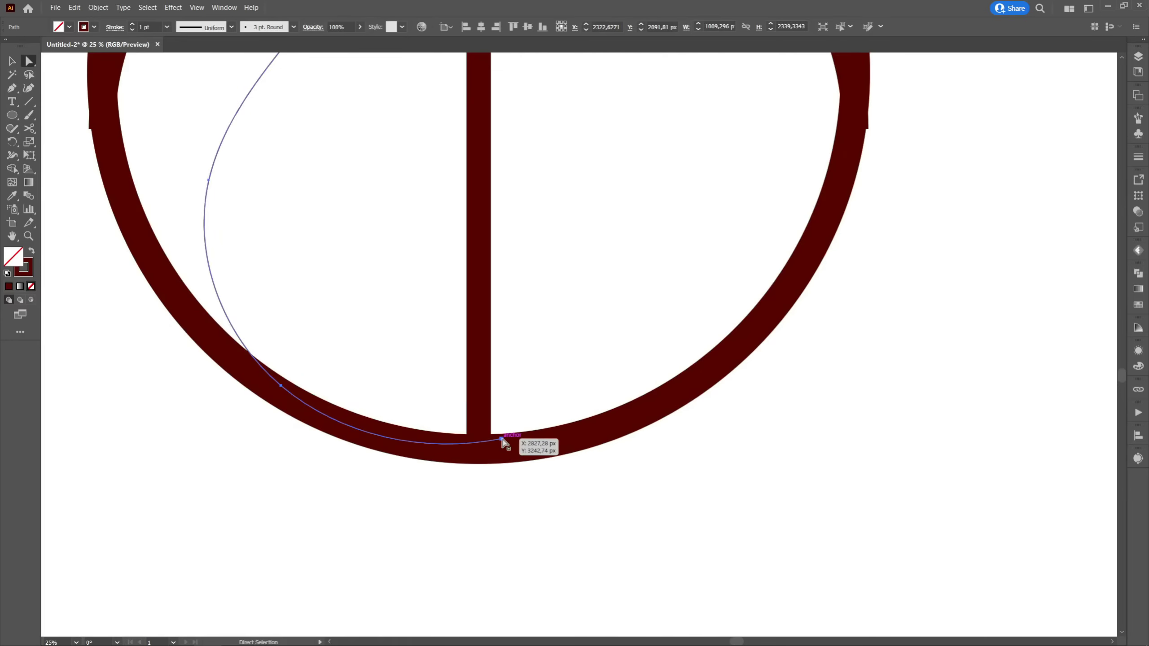
{"action": "left_click_drag", "start_coordinate": [502, 440], "coordinate": [546, 444]}
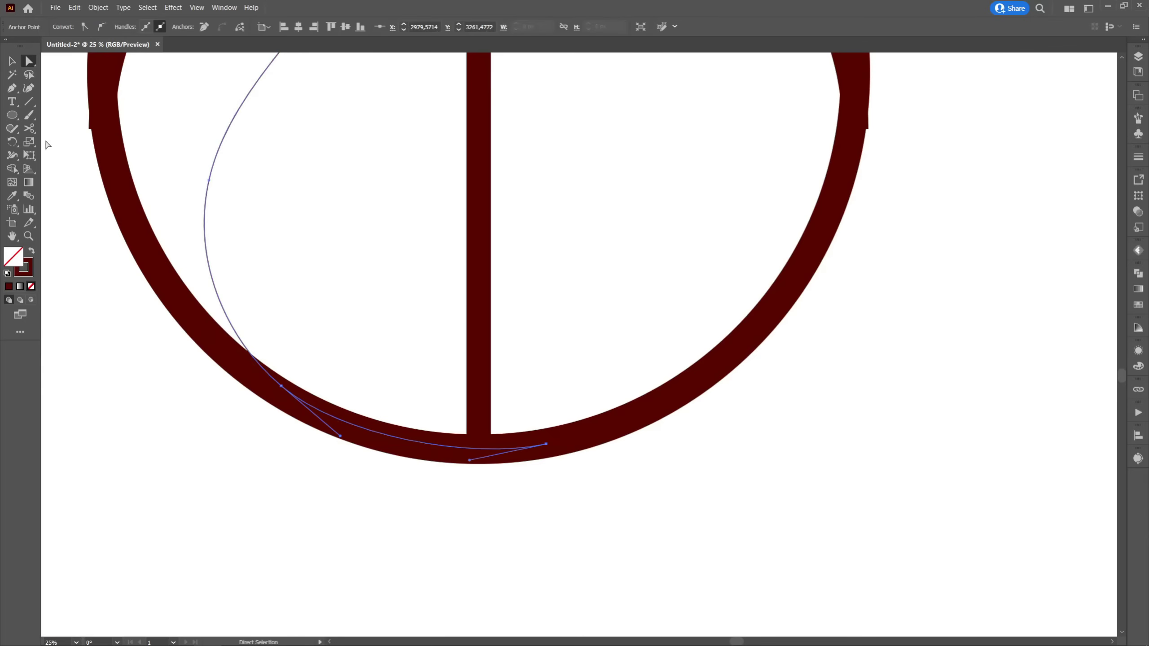
{"action": "left_click", "coordinate": [30, 127]}
{"action": "left_click", "coordinate": [479, 448]}
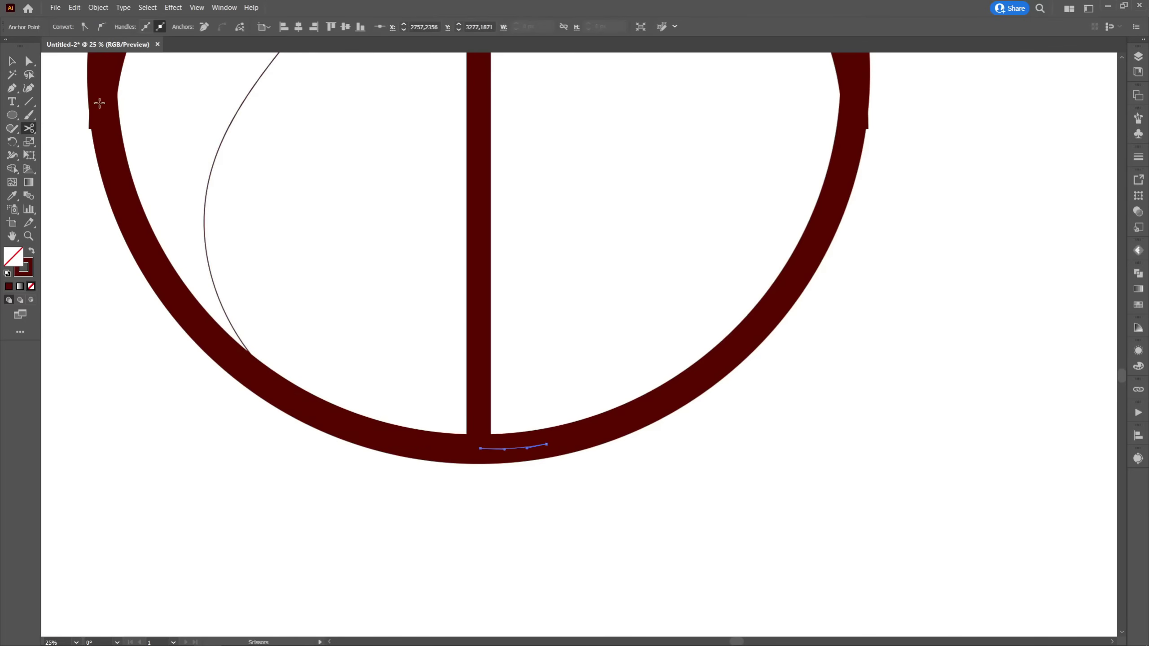
{"action": "left_click", "coordinate": [12, 60]}
{"action": "key", "text": "Delete"}
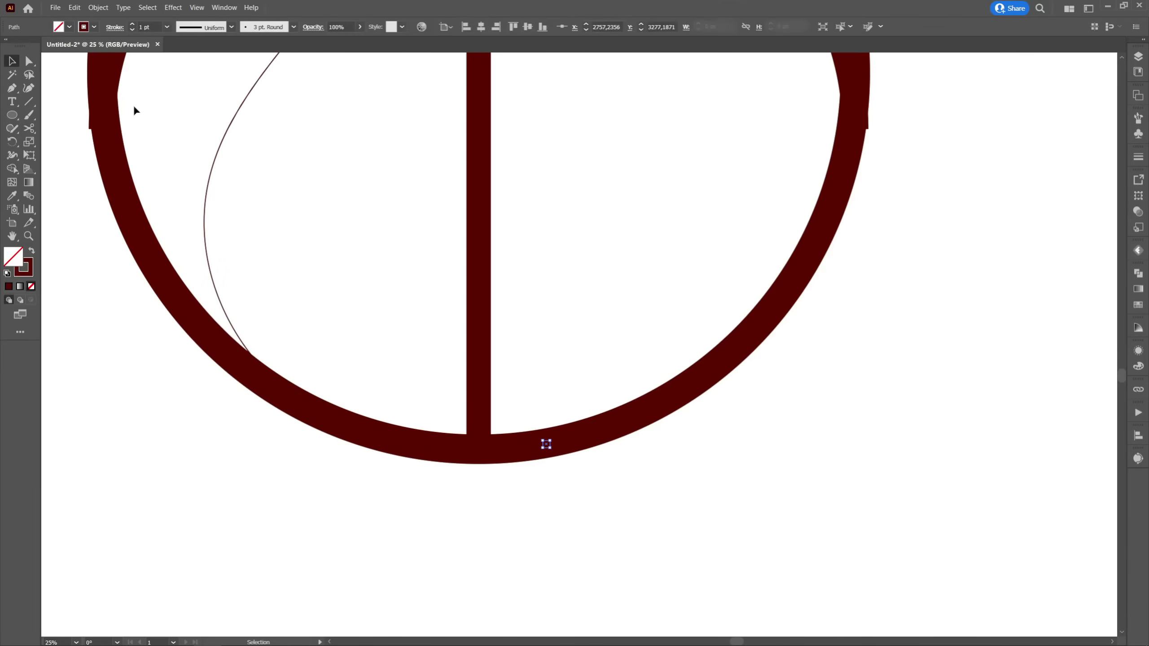
{"action": "left_click", "coordinate": [134, 110]}
{"action": "scroll", "coordinate": [375, 398], "scroll_direction": "down", "scroll_amount": 2}
Apply the Basic brush to the S-curve and set its stroke weight to 60 pt.
{"action": "scroll", "coordinate": [351, 310], "scroll_direction": "up", "scroll_amount": 1}
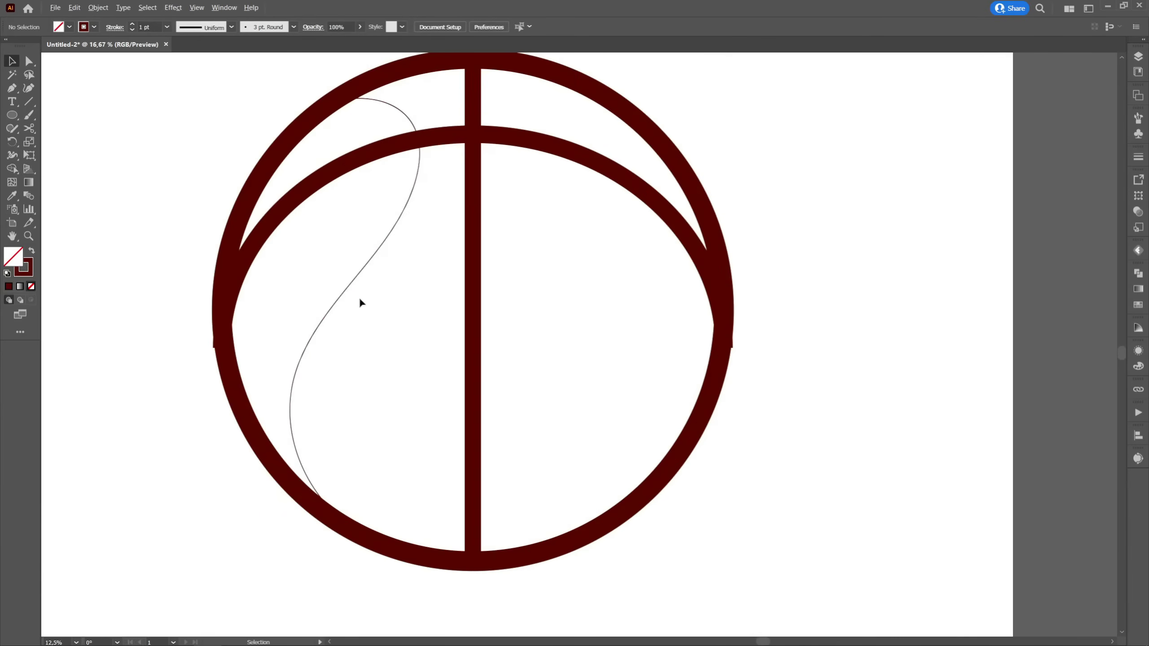
{"action": "left_click", "coordinate": [366, 264]}
{"action": "left_click", "coordinate": [294, 27]}
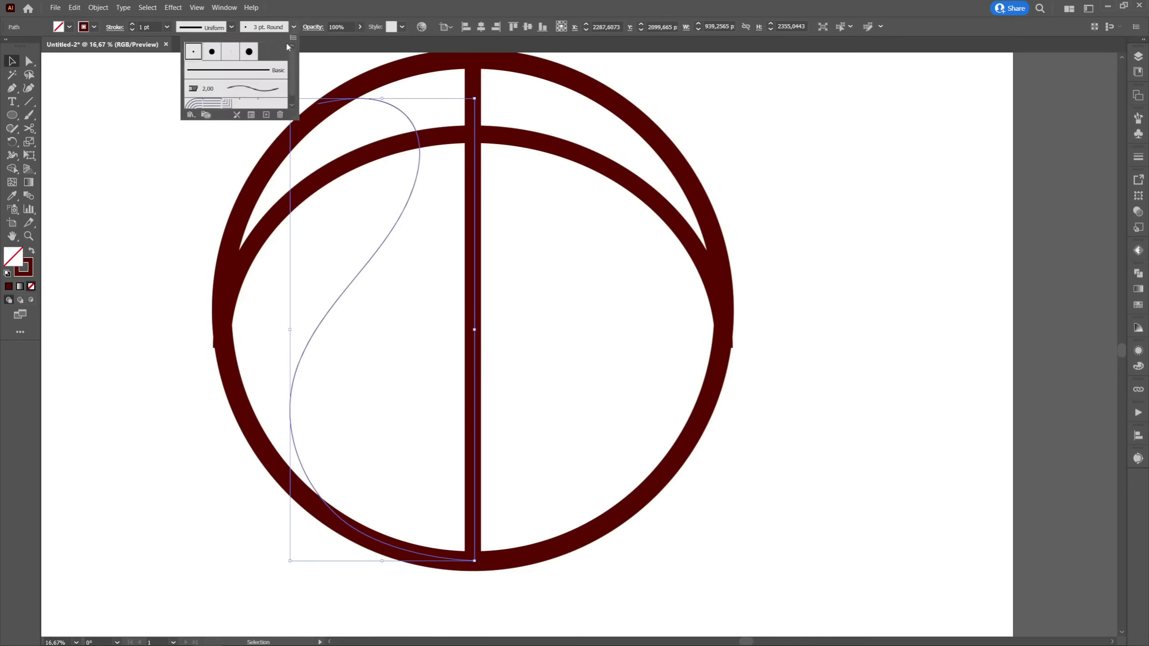
{"action": "left_click", "coordinate": [225, 70]}
{"action": "left_click", "coordinate": [167, 27]}
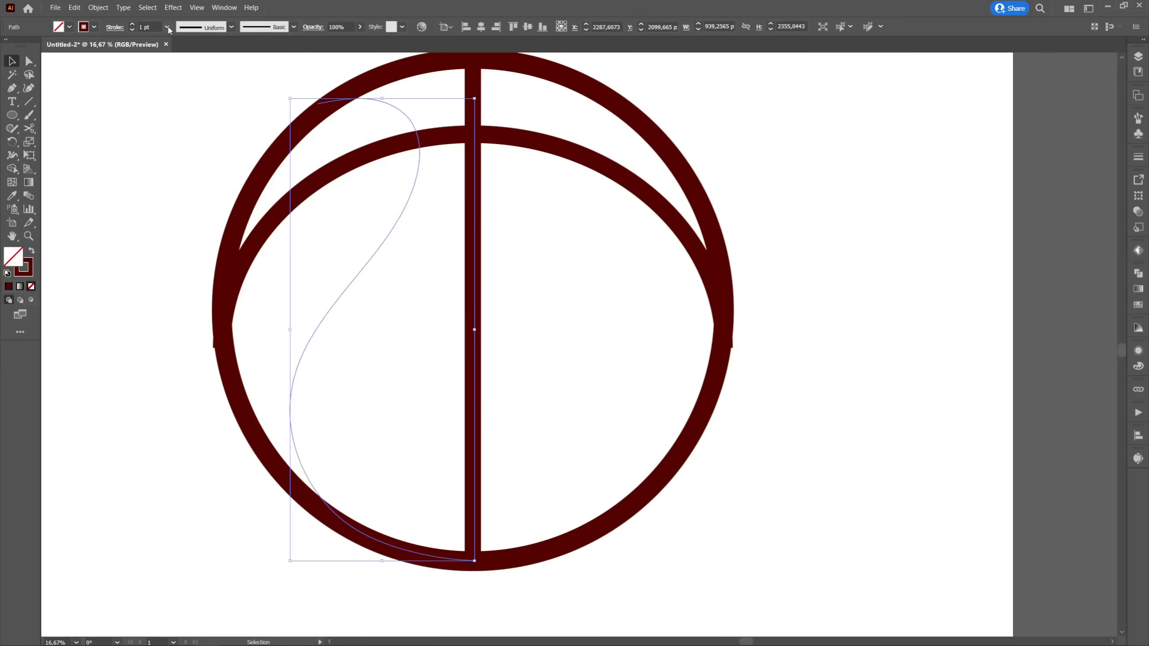
{"action": "left_click", "coordinate": [184, 262]}
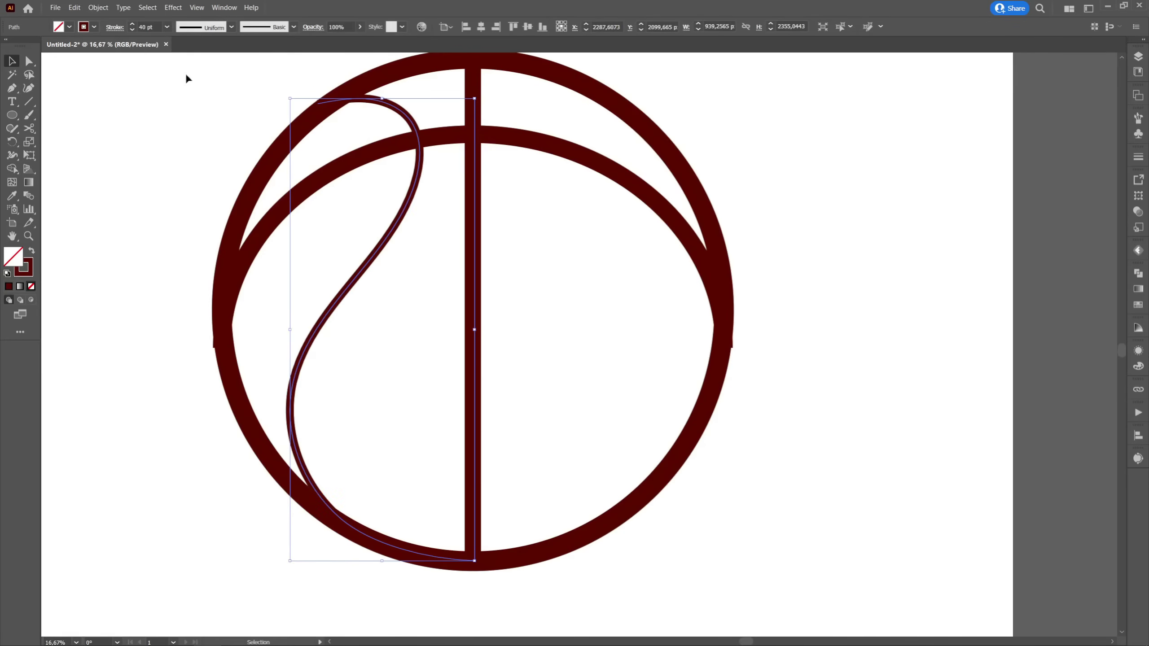
{"action": "left_click", "coordinate": [167, 27]}
{"action": "left_click", "coordinate": [181, 274]}
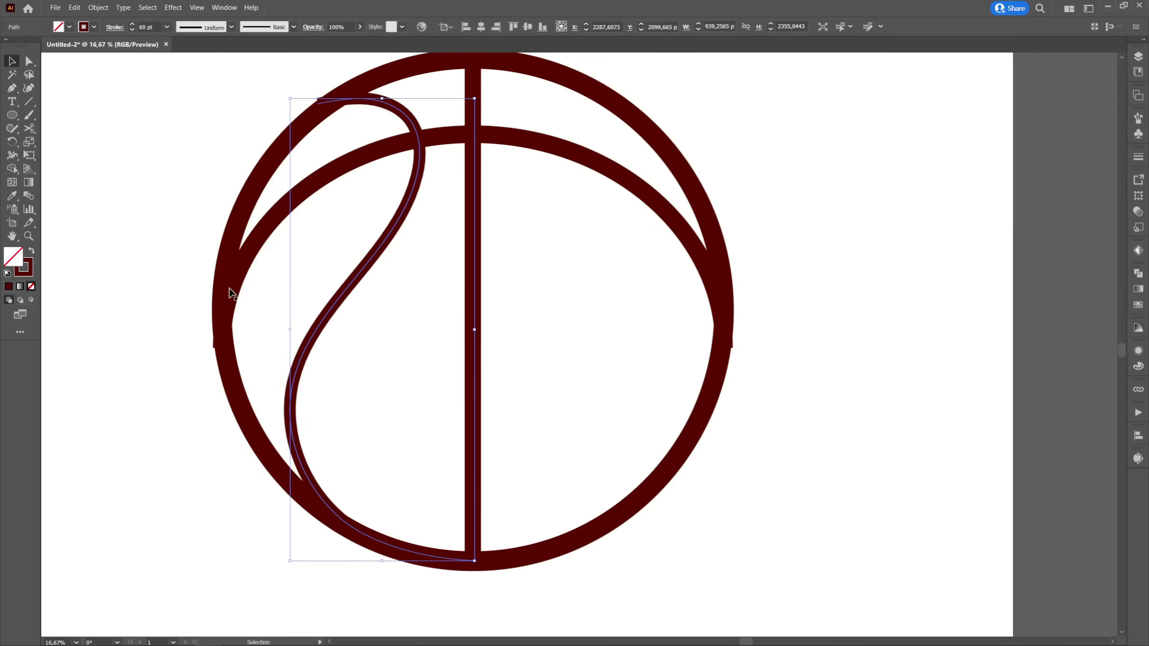
{"action": "key", "text": "ctrl+minus"}
{"action": "key", "text": "ctrl+minus"}
{"action": "key", "text": "ctrl+minus"}
{"action": "key", "text": "ctrl+minus"}
{"action": "left_click", "coordinate": [681, 384]}
{"action": "left_click_drag", "start_coordinate": [768, 330], "coordinate": [415, 276]}
{"action": "key", "text": "ctrl+plus"}
{"action": "key", "text": "ctrl+plus"}
{"action": "key", "text": "ctrl+plus"}
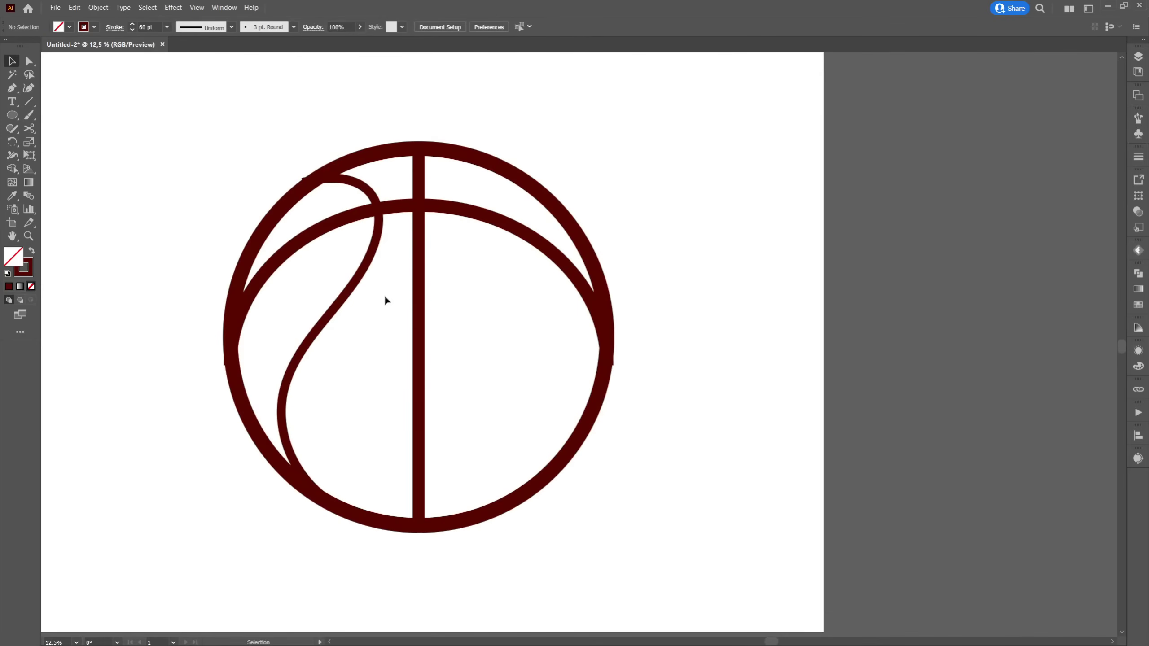
Alt-drag a copy of the S-curve, reflect it, and place it in the ball's right half.
{"action": "left_click_drag", "start_coordinate": [349, 291], "coordinate": [682, 298]}
{"action": "right_click", "coordinate": [683, 297]}
{"action": "mouse_move", "coordinate": [746, 462]}
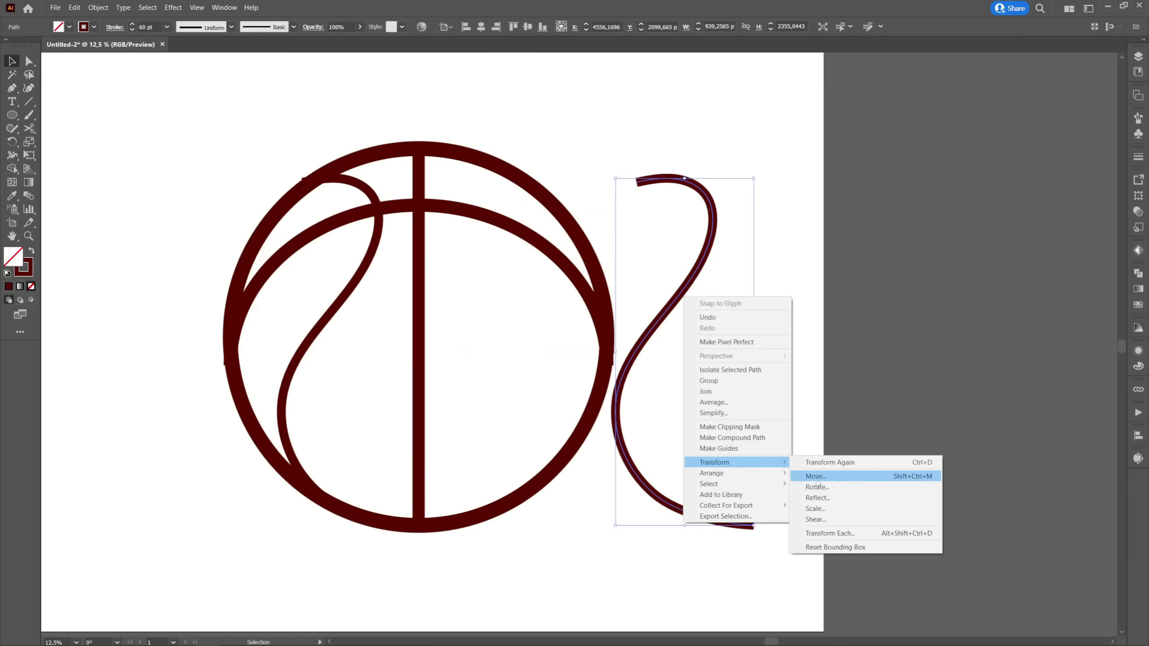
{"action": "left_click", "coordinate": [836, 497]}
{"action": "left_click", "coordinate": [434, 324]}
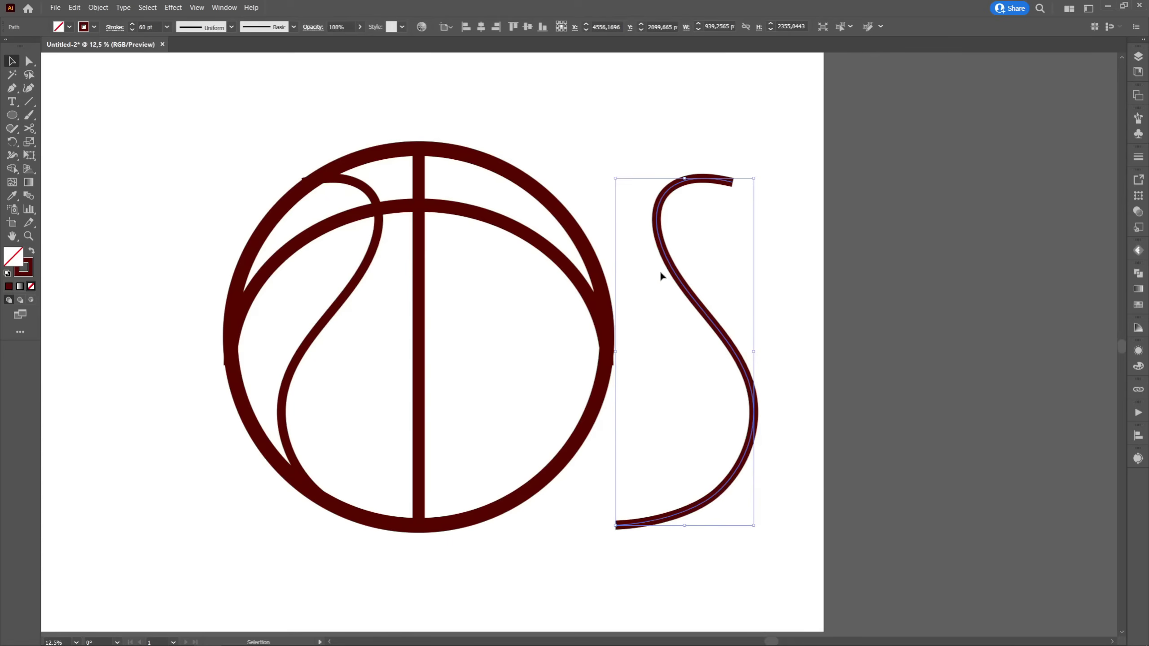
{"action": "left_click_drag", "start_coordinate": [677, 268], "coordinate": [477, 271]}
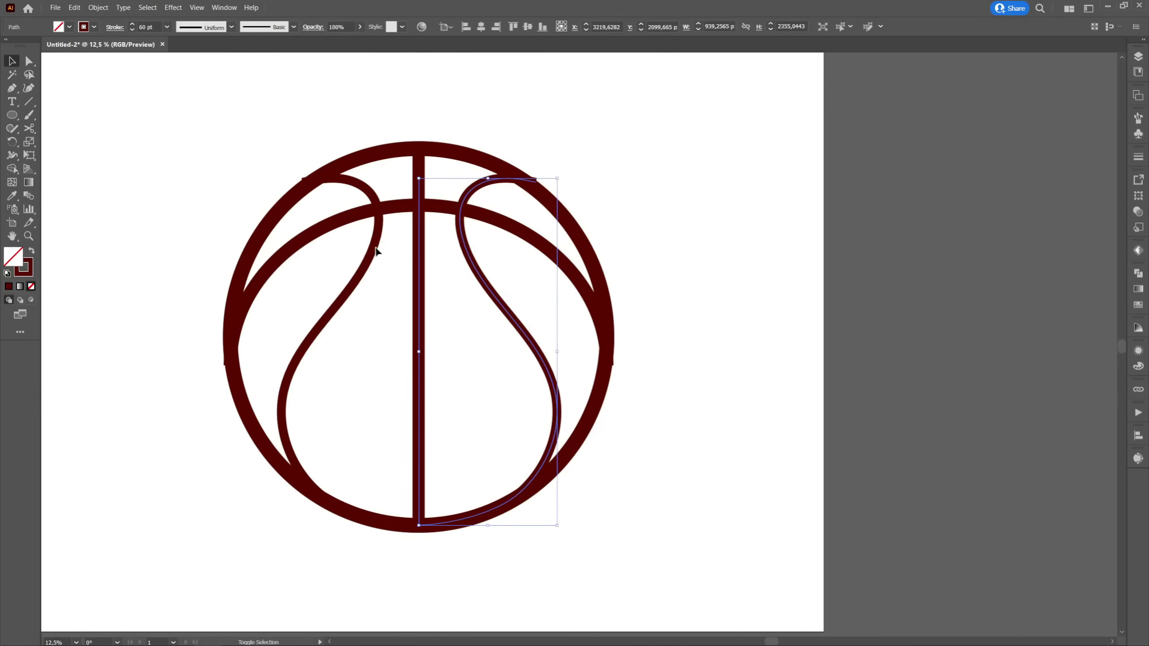
{"action": "left_click", "coordinate": [377, 252], "text": "shift"}
Group the two curved seams, group the ring paths, and centre the seams horizontally on the ring.
{"action": "right_click", "coordinate": [392, 233]}
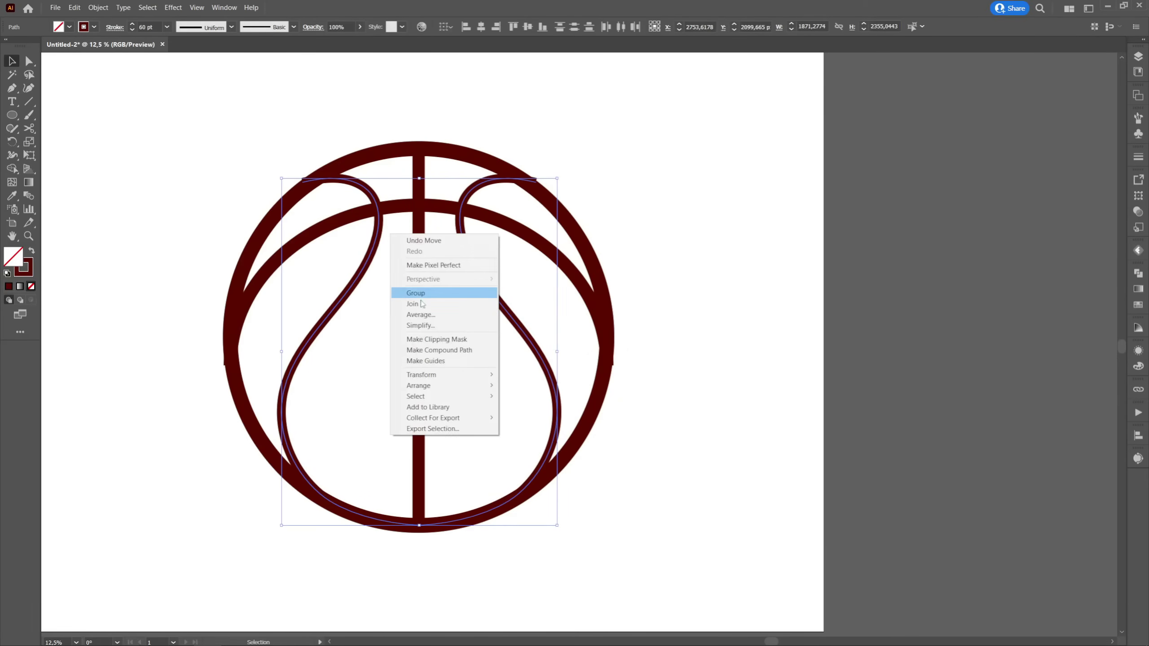
{"action": "left_click", "coordinate": [419, 293]}
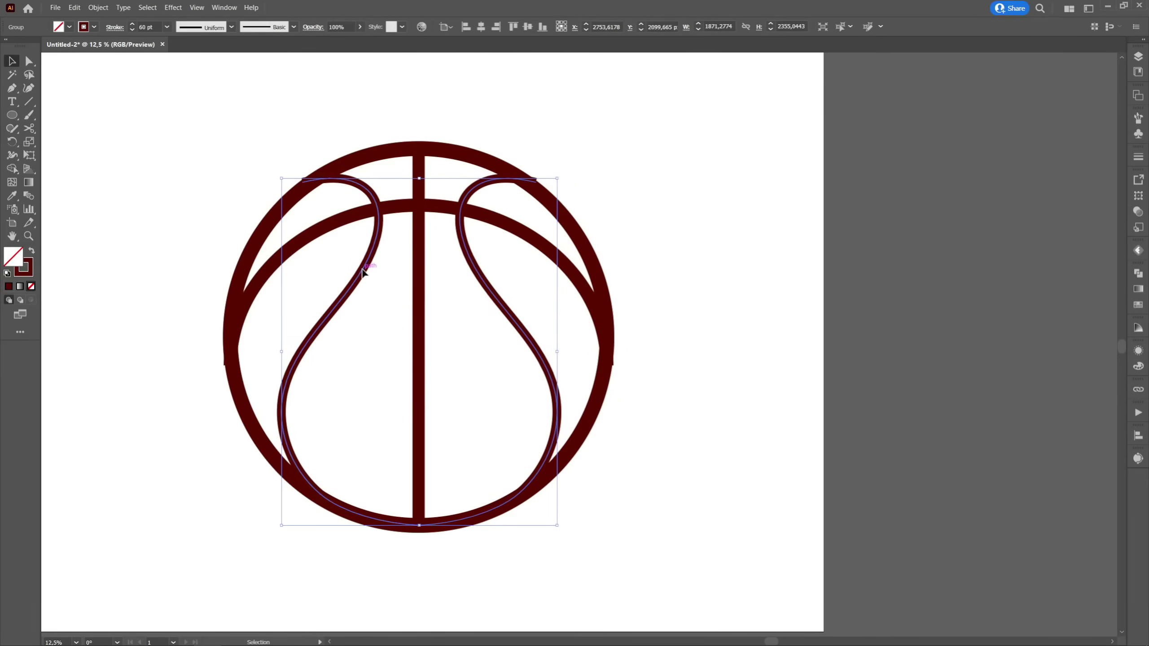
{"action": "left_click_drag", "start_coordinate": [362, 271], "coordinate": [788, 271]}
{"action": "left_click_drag", "start_coordinate": [200, 108], "coordinate": [632, 530]}
{"action": "right_click", "coordinate": [478, 245]}
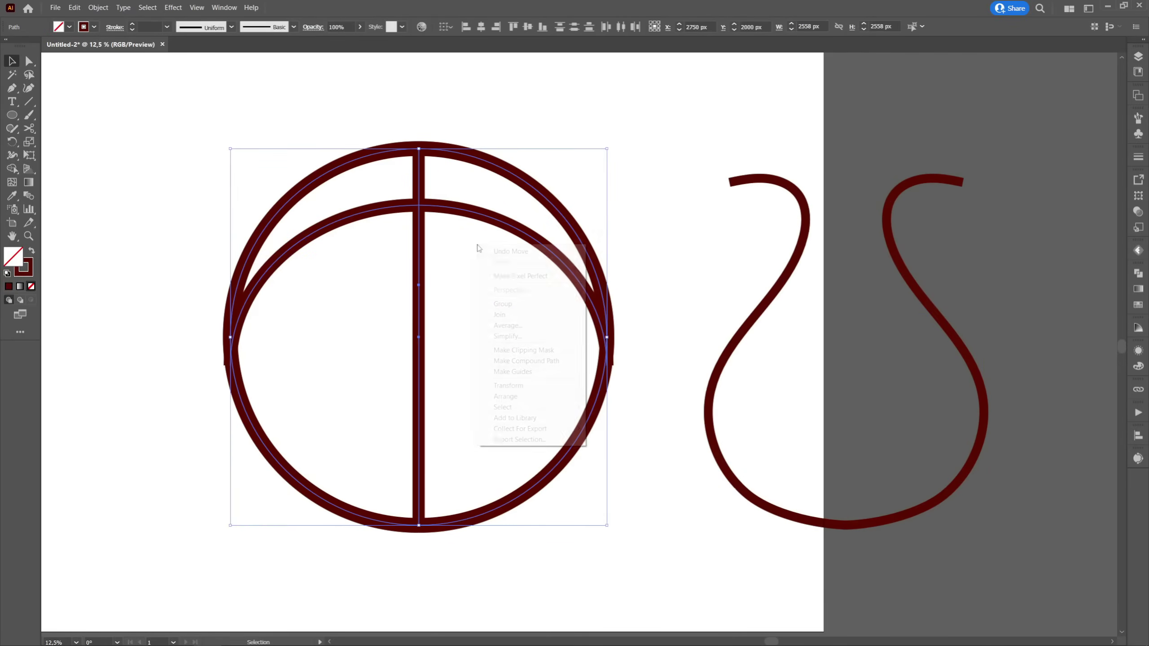
{"action": "left_click", "coordinate": [503, 303]}
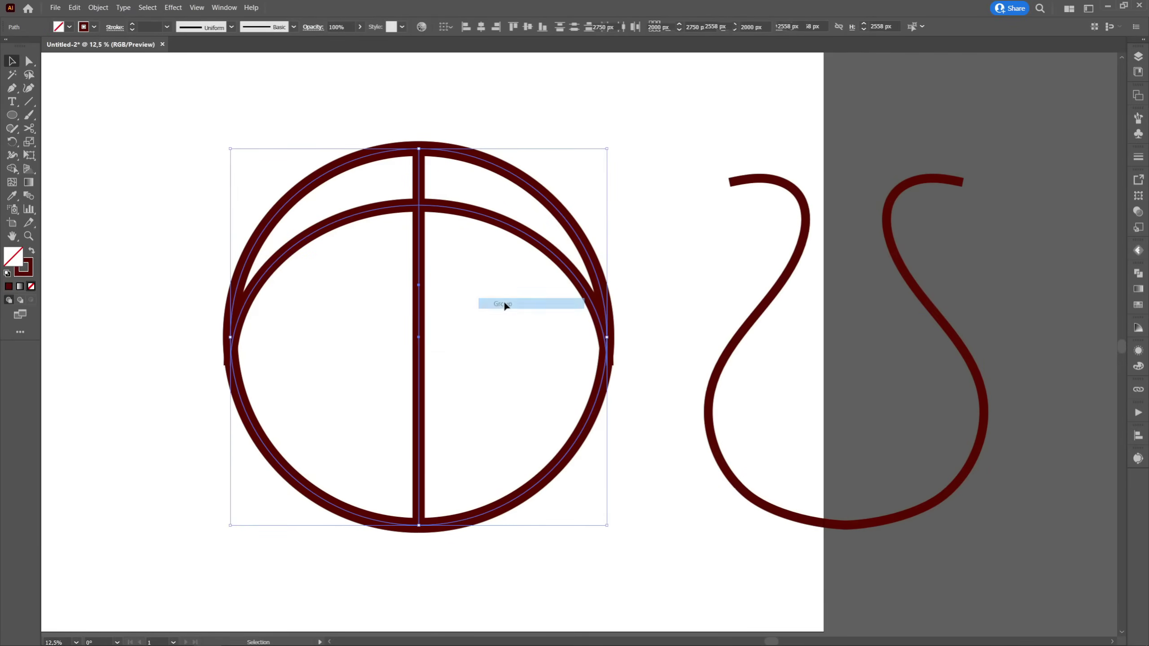
{"action": "left_click", "coordinate": [802, 199], "text": "shift"}
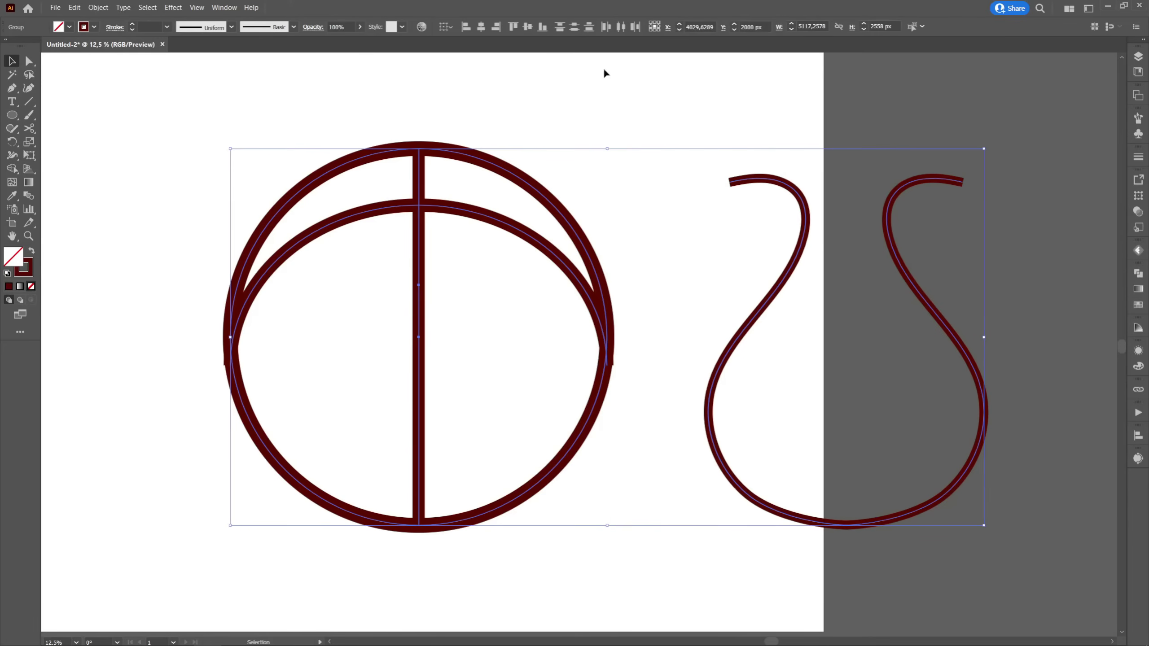
{"action": "left_click", "coordinate": [481, 27]}
Move the basketball onto the artboard and Alt+Shift-drag a duplicate beside it.
{"action": "left_click_drag", "start_coordinate": [678, 215], "coordinate": [387, 213]}
{"action": "scroll", "coordinate": [673, 186], "scroll_direction": "left", "scroll_amount": 2}
{"action": "left_click", "coordinate": [673, 186]}
{"action": "scroll", "coordinate": [524, 203], "scroll_direction": "down", "scroll_amount": 2, "text": "alt"}
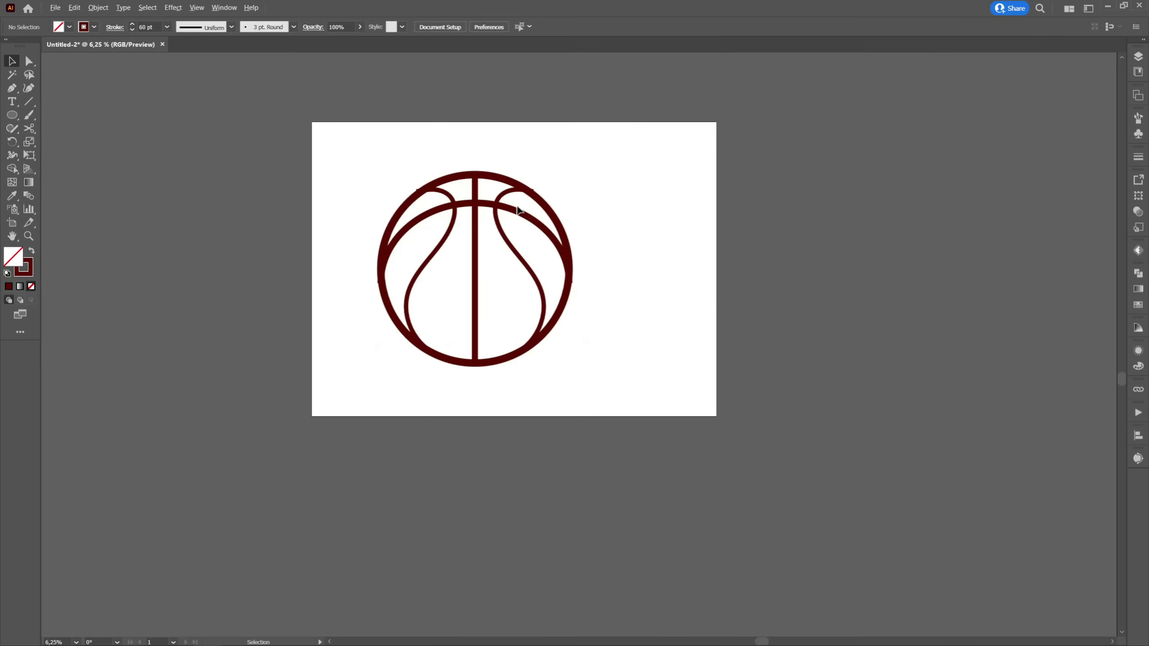
{"action": "scroll", "coordinate": [598, 230], "scroll_direction": "up", "scroll_amount": 1, "text": "alt"}
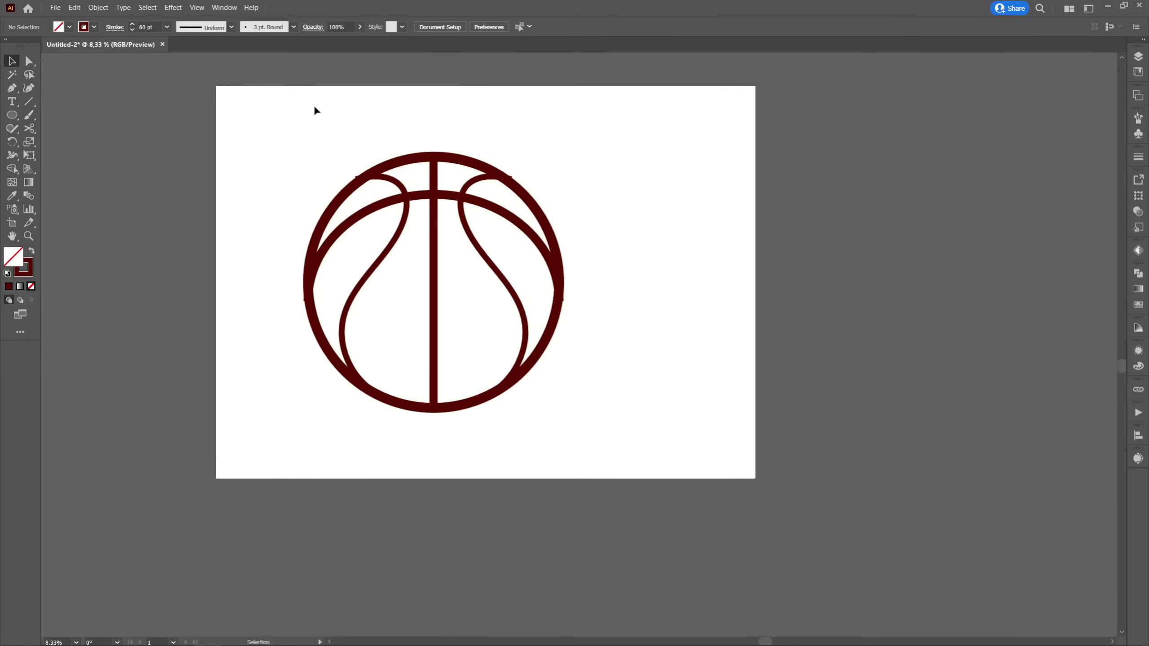
{"action": "left_click", "coordinate": [520, 289]}
{"action": "left_click_drag", "start_coordinate": [514, 284], "coordinate": [1036, 284], "text": "alt+shift"}
Place the duplicate beside the artboard and expand the basketball's strokes into dark-red filled shapes.
{"action": "left_click", "coordinate": [510, 156]}
{"action": "scroll", "coordinate": [380, 200], "scroll_direction": "down", "scroll_amount": 1, "text": "alt"}
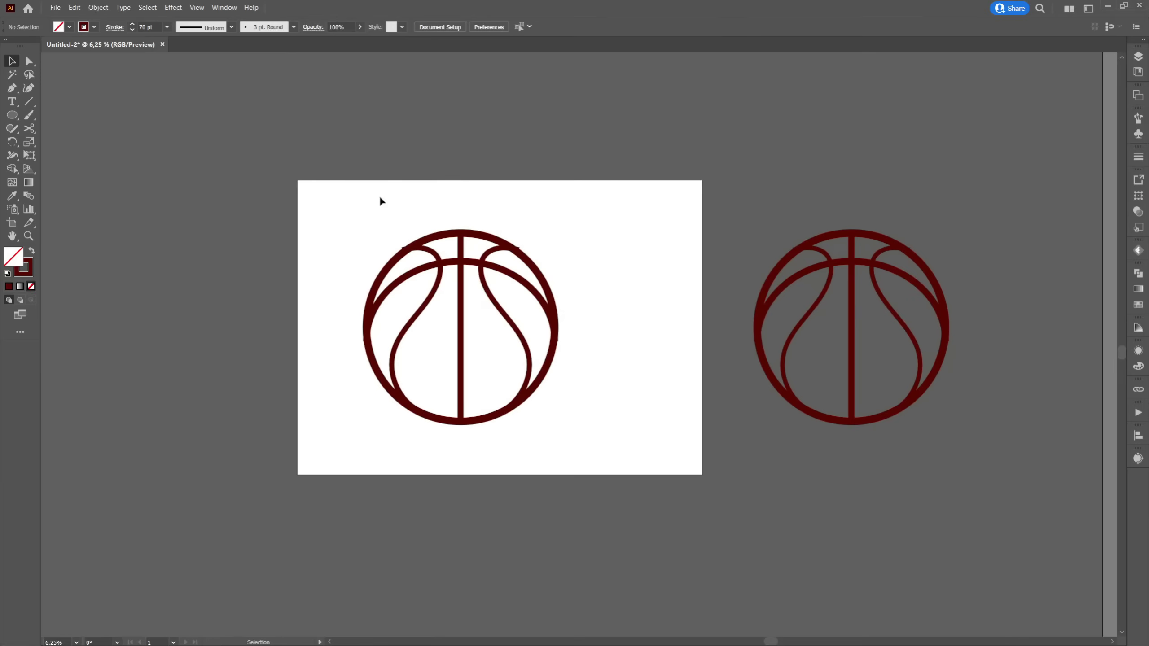
{"action": "left_click", "coordinate": [458, 272]}
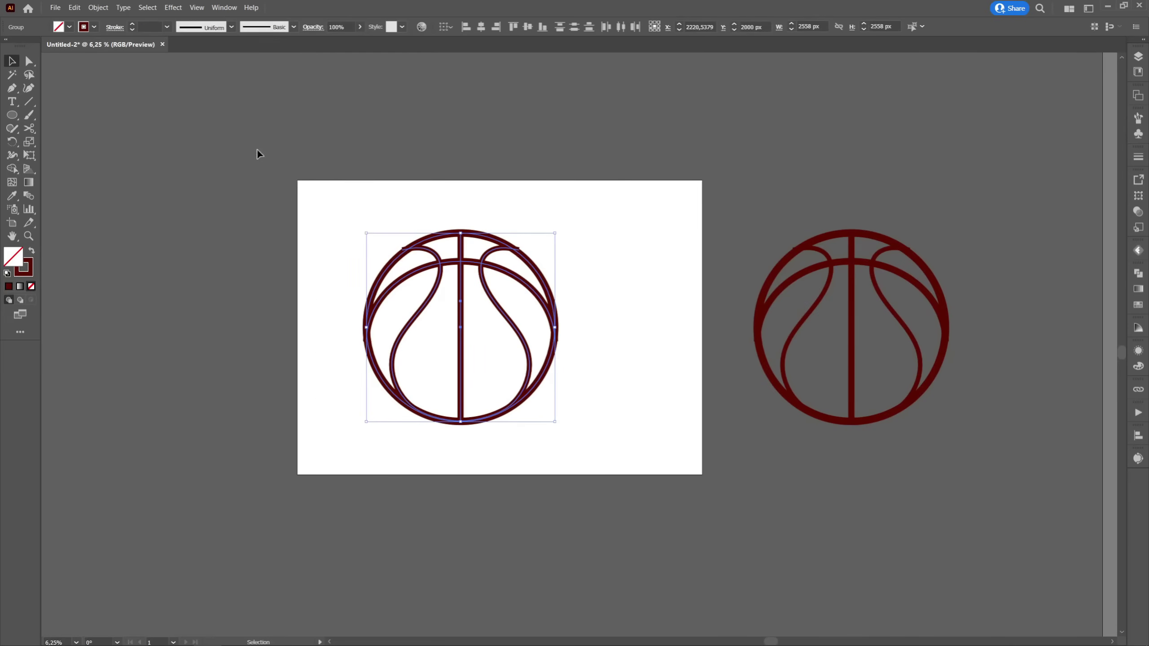
{"action": "left_click", "coordinate": [99, 6]}
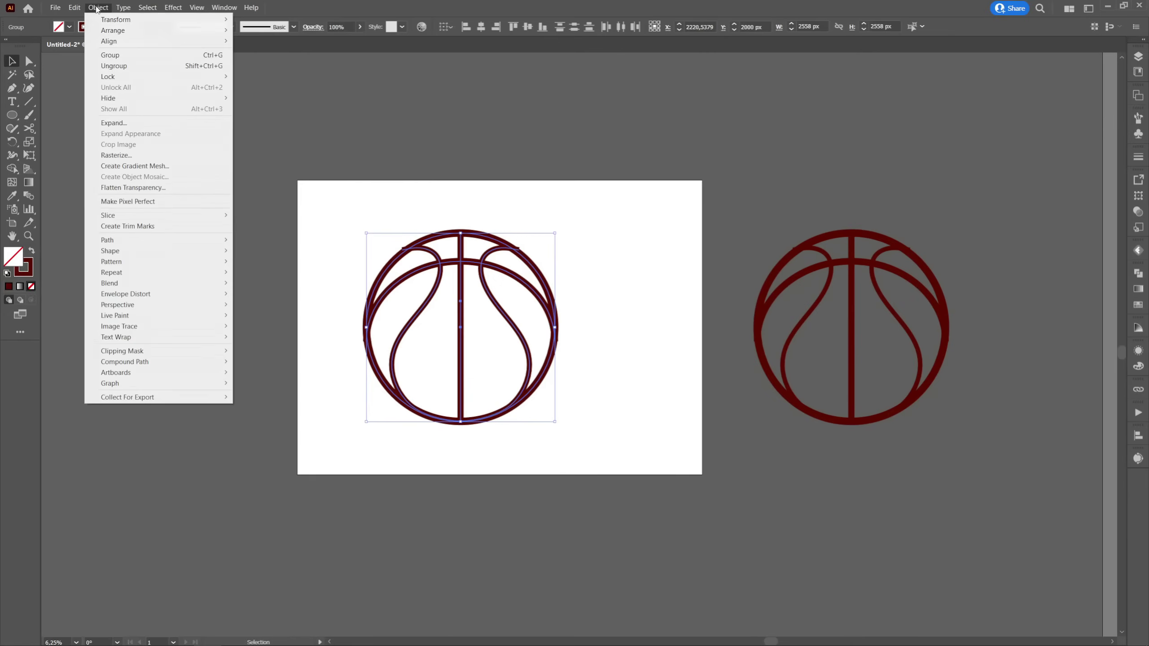
{"action": "left_click", "coordinate": [114, 123]}
{"action": "left_click", "coordinate": [389, 316]}
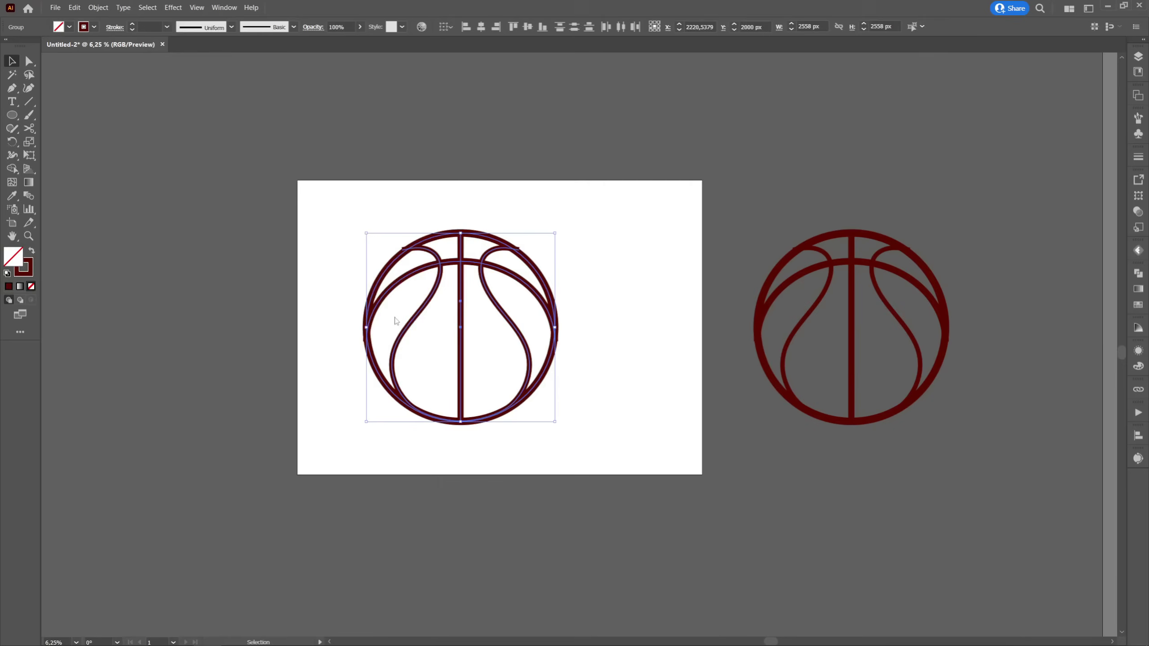
{"action": "scroll", "coordinate": [426, 317], "scroll_direction": "up", "scroll_amount": 1}
{"action": "scroll", "coordinate": [393, 304], "scroll_direction": "up", "scroll_amount": 1}
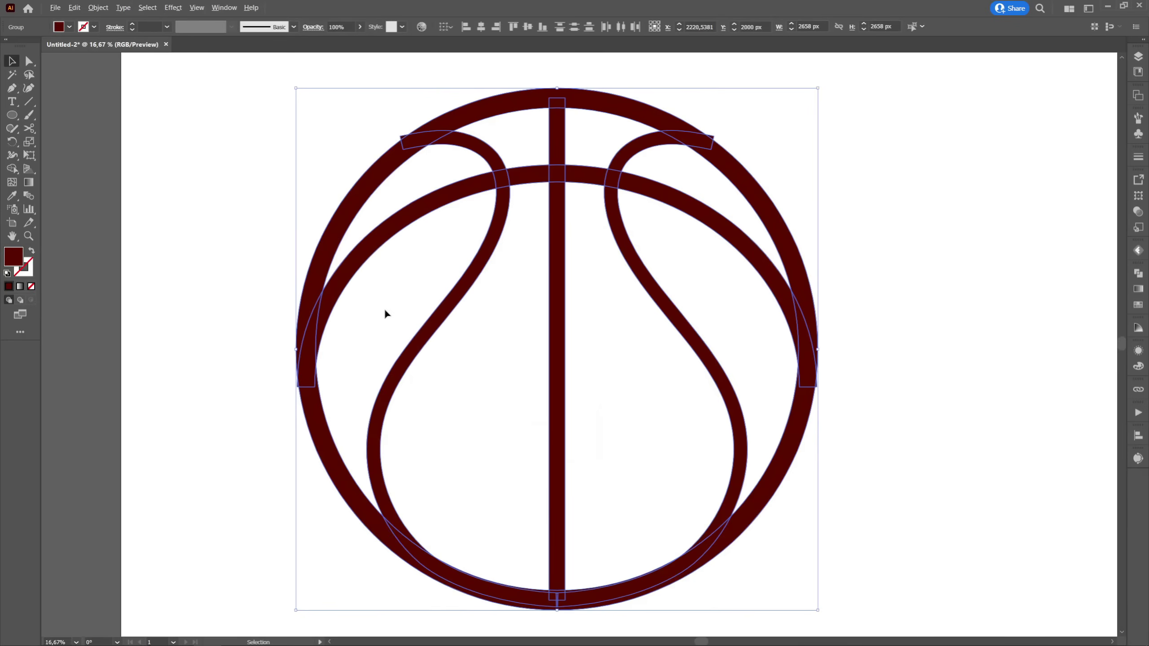
{"action": "scroll", "coordinate": [439, 281], "scroll_direction": "up", "scroll_amount": 1}
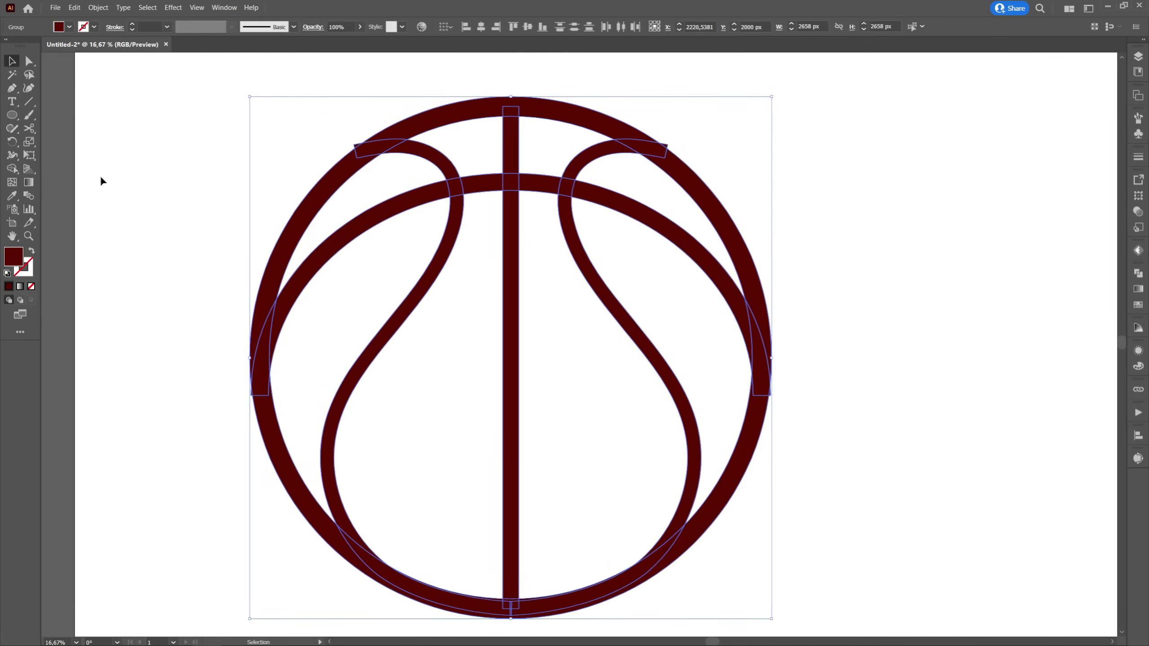
Try the Shape Builder tool on the basketball, then return to the Selection tool.
{"action": "left_click", "coordinate": [12, 169]}
{"action": "scroll", "coordinate": [355, 145], "scroll_direction": "up", "scroll_amount": 3}
{"action": "scroll", "coordinate": [464, 161], "scroll_direction": "down", "scroll_amount": 2}
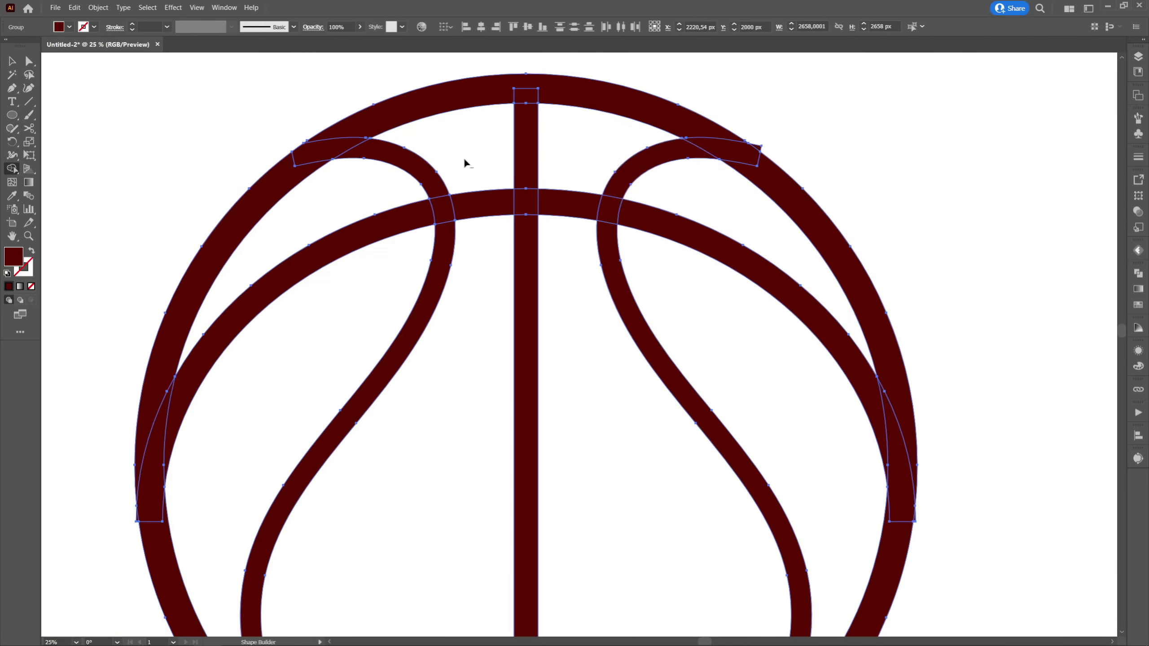
{"action": "scroll", "coordinate": [771, 140], "scroll_direction": "up", "scroll_amount": 2}
{"action": "scroll", "coordinate": [772, 141], "scroll_direction": "down", "scroll_amount": 3}
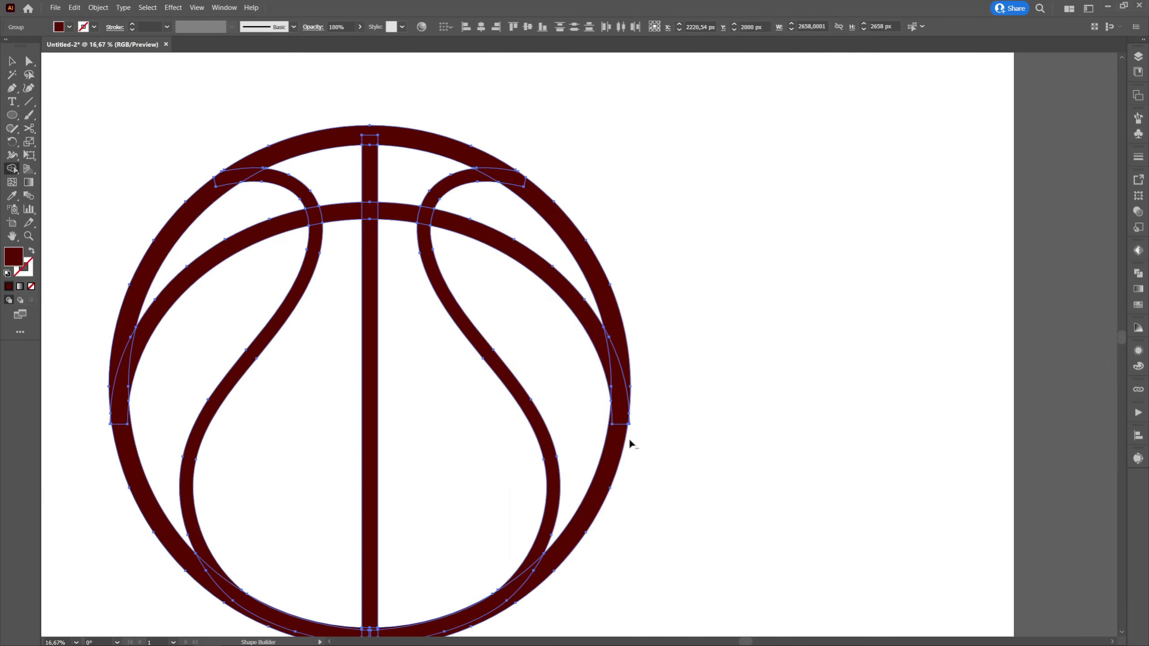
{"action": "scroll", "coordinate": [628, 441], "scroll_direction": "up", "scroll_amount": 4}
{"action": "scroll", "coordinate": [729, 363], "scroll_direction": "down", "scroll_amount": 5}
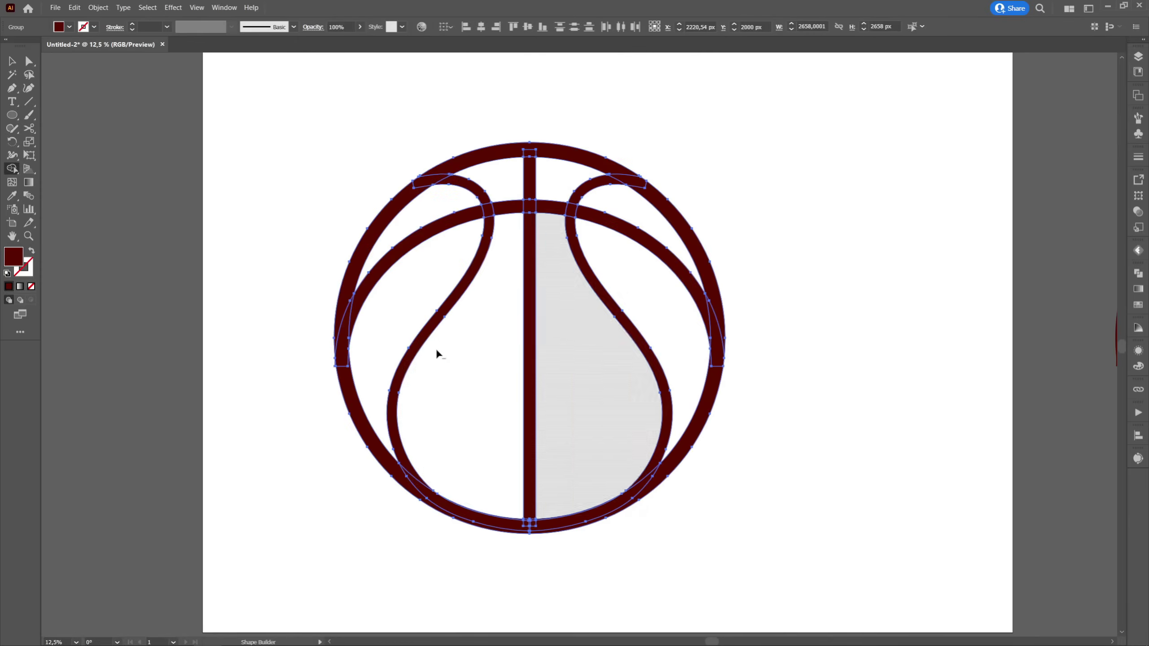
{"action": "scroll", "coordinate": [337, 371], "scroll_direction": "up", "scroll_amount": 3}
{"action": "scroll", "coordinate": [337, 371], "scroll_direction": "up", "scroll_amount": 4}
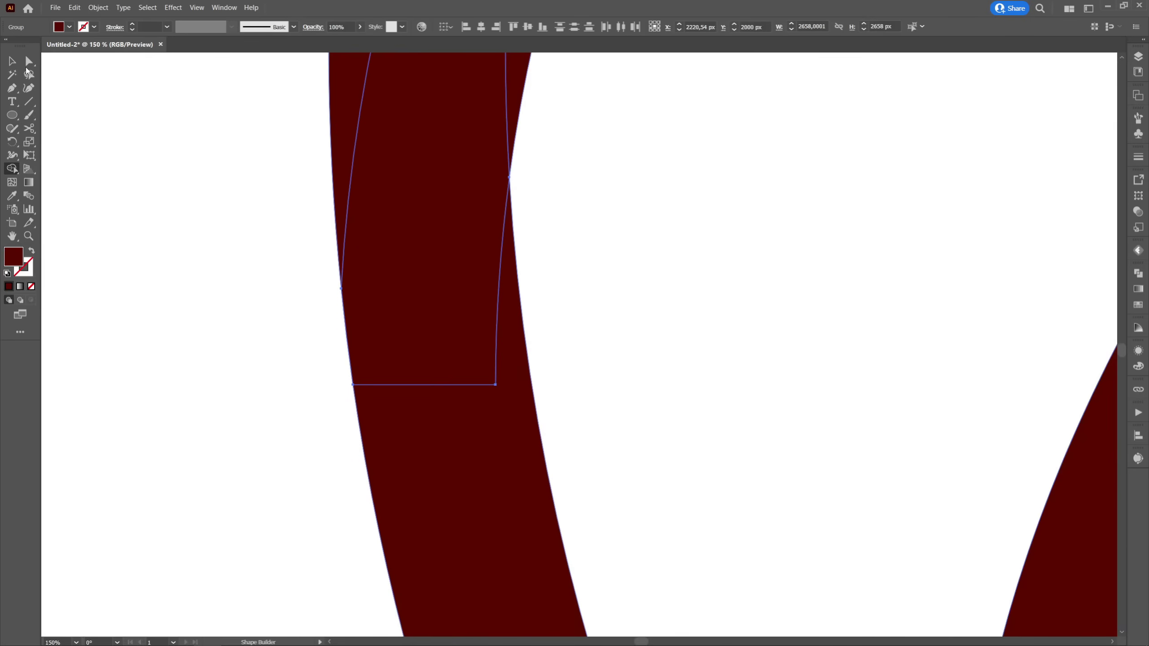
{"action": "key", "text": "v"}
{"action": "scroll", "coordinate": [289, 379], "scroll_direction": "down", "scroll_amount": 7}
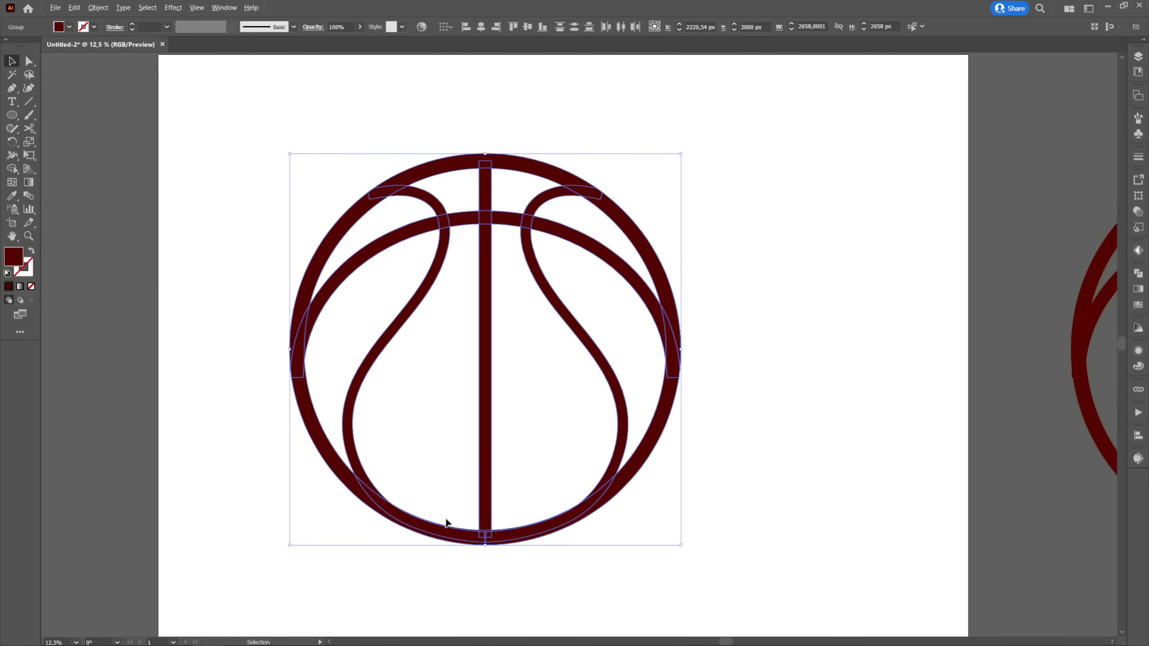
{"action": "scroll", "coordinate": [448, 522], "scroll_direction": "up", "scroll_amount": 3}
{"action": "scroll", "coordinate": [445, 516], "scroll_direction": "down", "scroll_amount": 4}
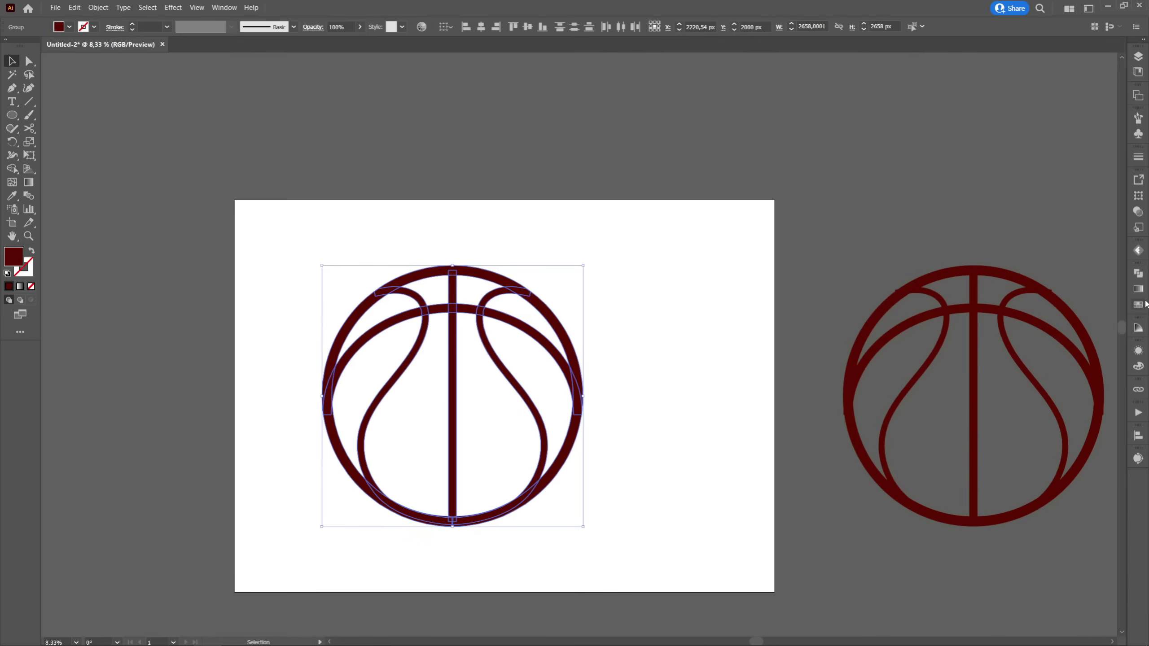
Unite all basketball parts into one shape with Pathfinder and centre it horizontally on the artboard.
{"action": "left_click", "coordinate": [1140, 274]}
{"action": "left_click", "coordinate": [1007, 299]}
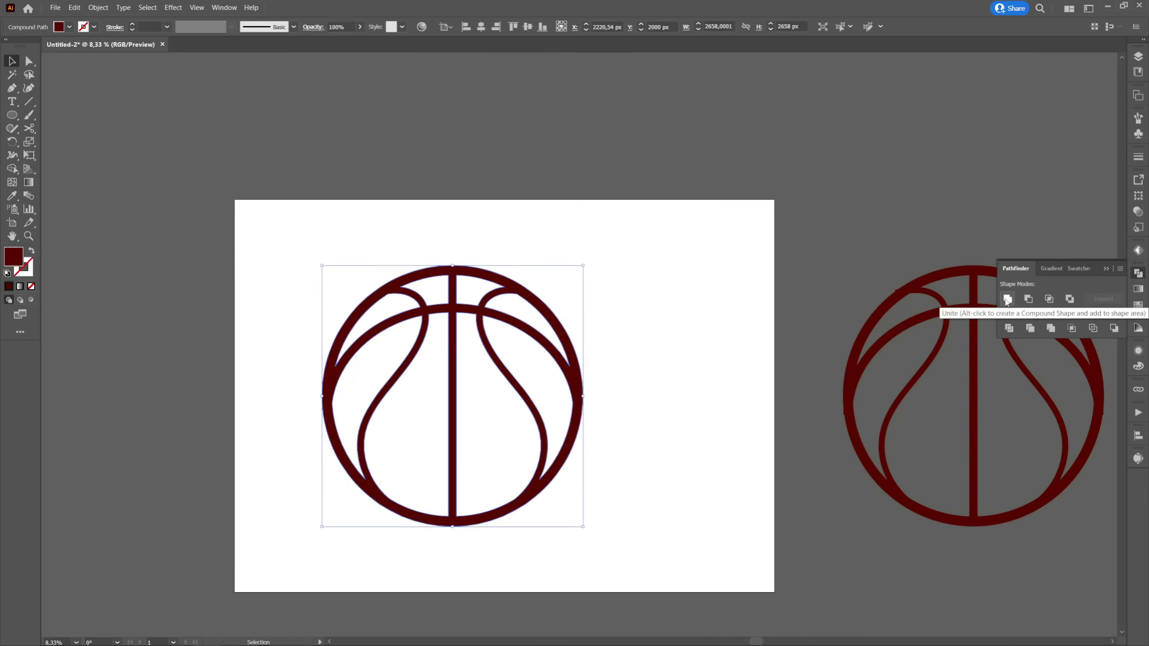
{"action": "left_click", "coordinate": [743, 258]}
{"action": "scroll", "coordinate": [670, 257], "scroll_direction": "down", "scroll_amount": 1}
{"action": "left_click", "coordinate": [545, 321]}
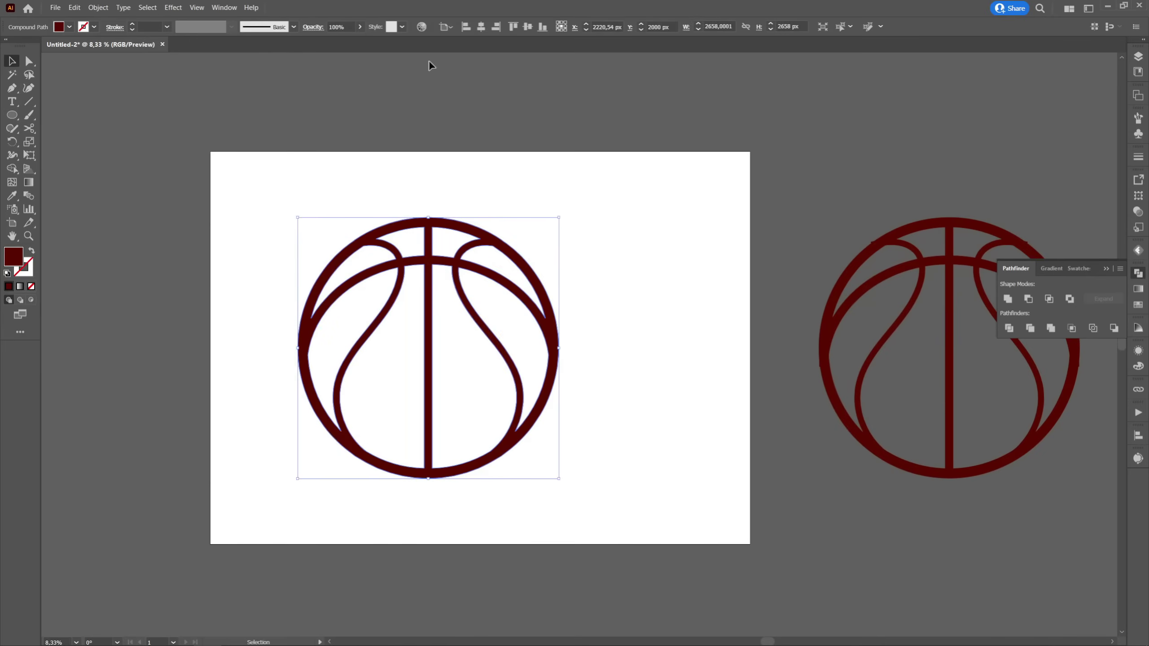
{"action": "left_click", "coordinate": [480, 29]}
{"action": "left_click", "coordinate": [692, 265]}
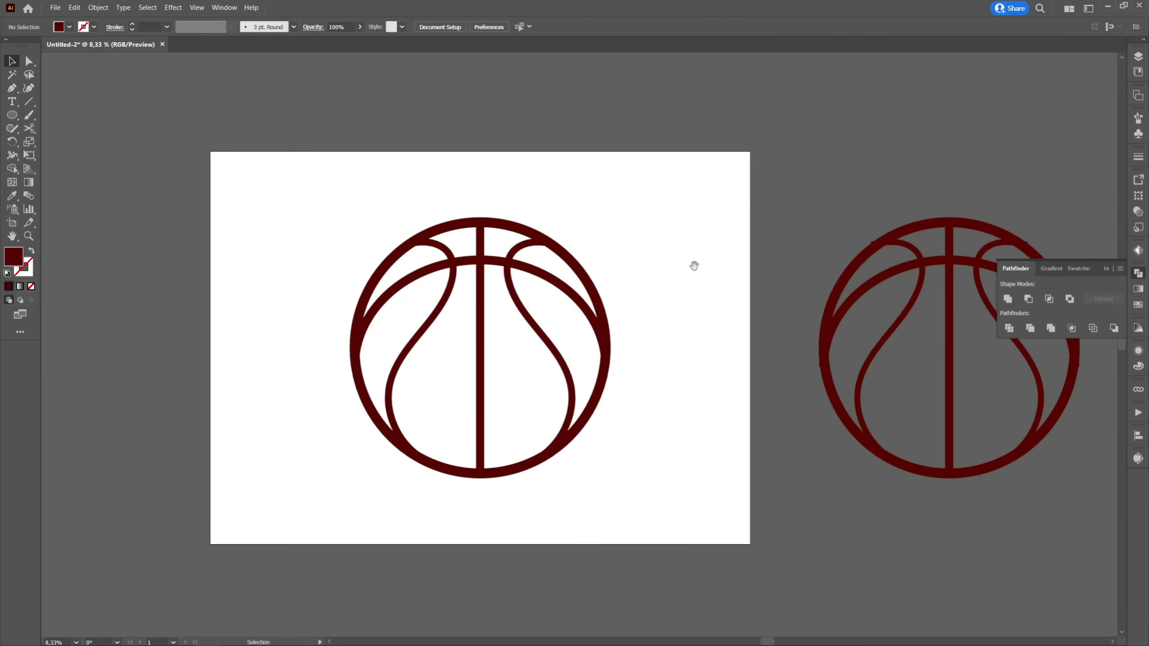
{"action": "left_click_drag", "start_coordinate": [692, 265], "coordinate": [673, 216]}
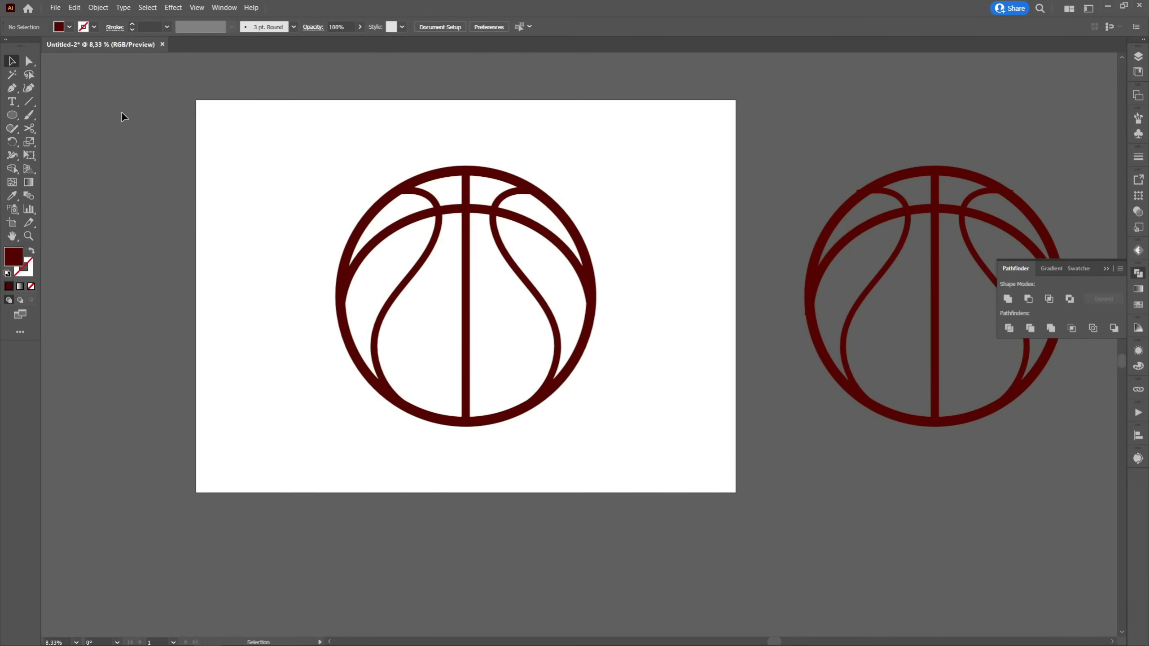
{"action": "left_click", "coordinate": [17, 116]}
Draw a circle over the ball and give it a bright orange fill in the Color Picker.
{"action": "left_click_drag", "start_coordinate": [271, 166], "coordinate": [520, 363]}
{"action": "double_click", "coordinate": [14, 257]}
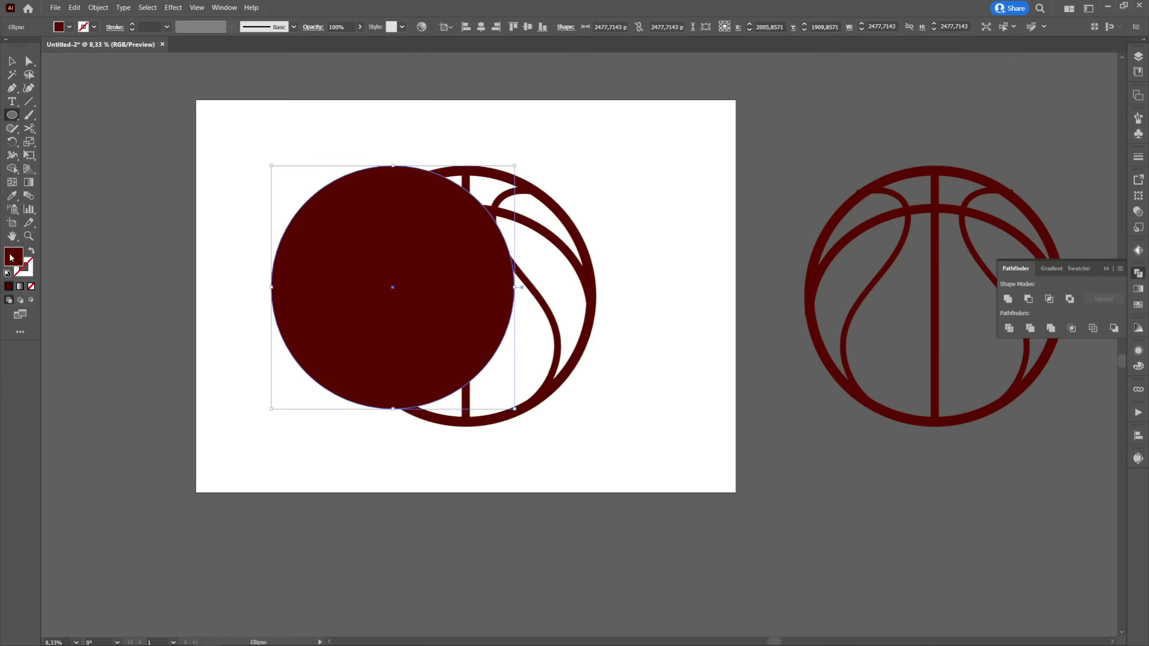
{"action": "left_click_drag", "start_coordinate": [411, 485], "coordinate": [409, 483]}
{"action": "left_click_drag", "start_coordinate": [386, 442], "coordinate": [383, 352]}
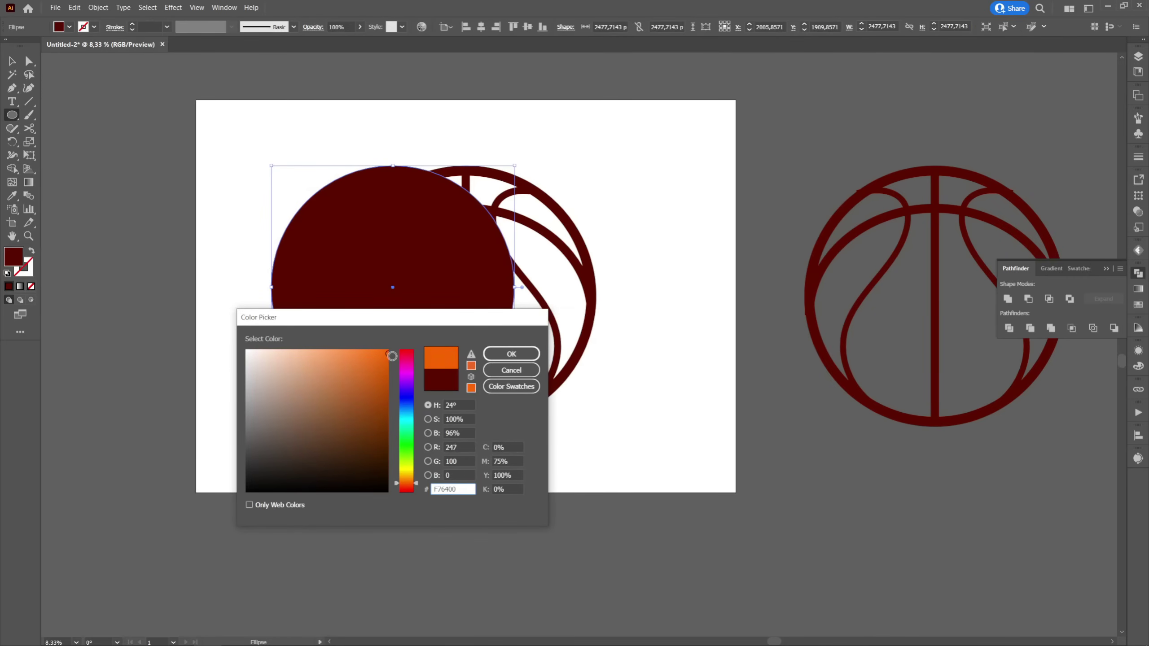
{"action": "left_click", "coordinate": [511, 354]}
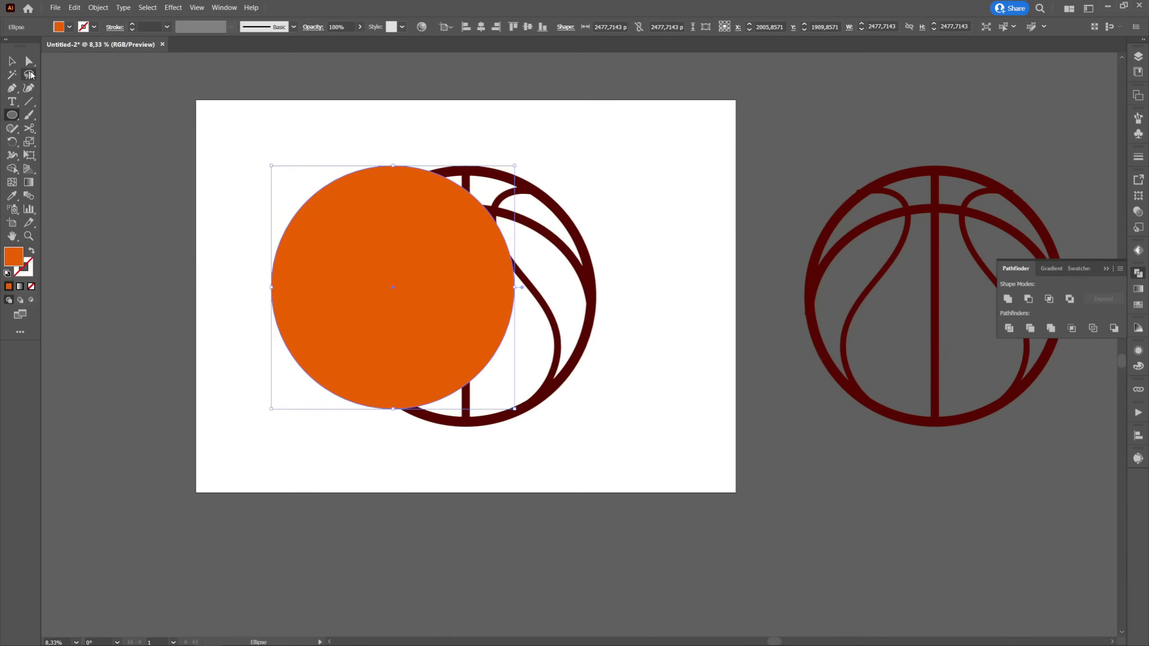
Centre the orange circle on the ball, send it behind the dark lines, and enlarge it to fill the ring.
{"action": "left_click", "coordinate": [11, 61]}
{"action": "left_click", "coordinate": [481, 28]}
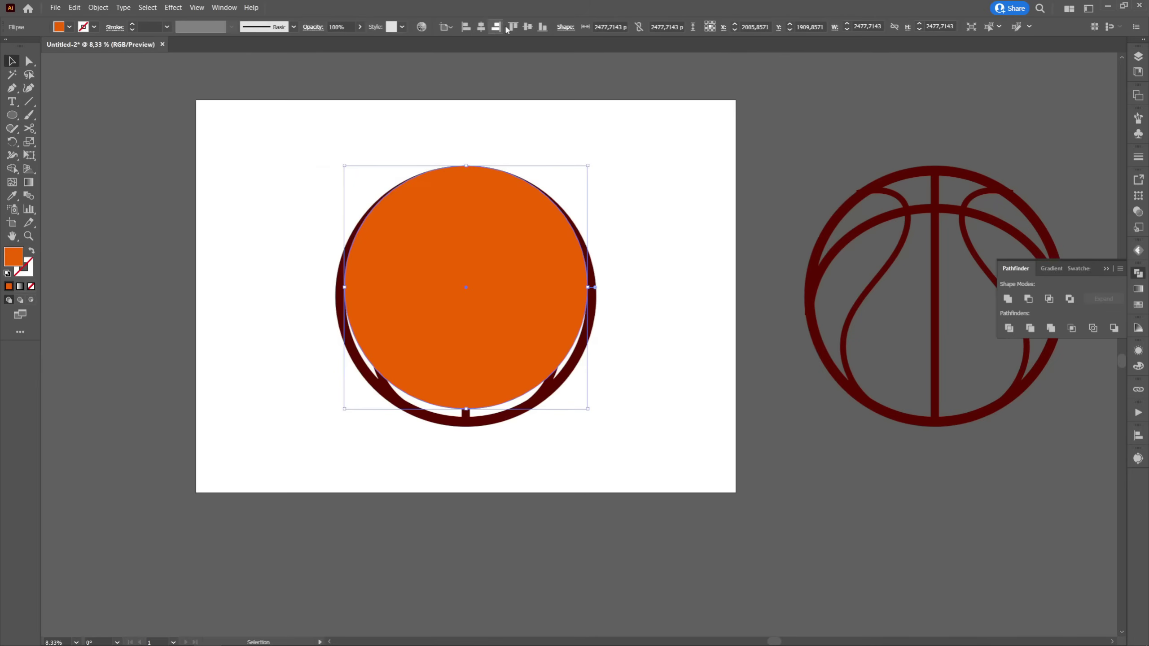
{"action": "left_click", "coordinate": [528, 27]}
{"action": "right_click", "coordinate": [466, 173]}
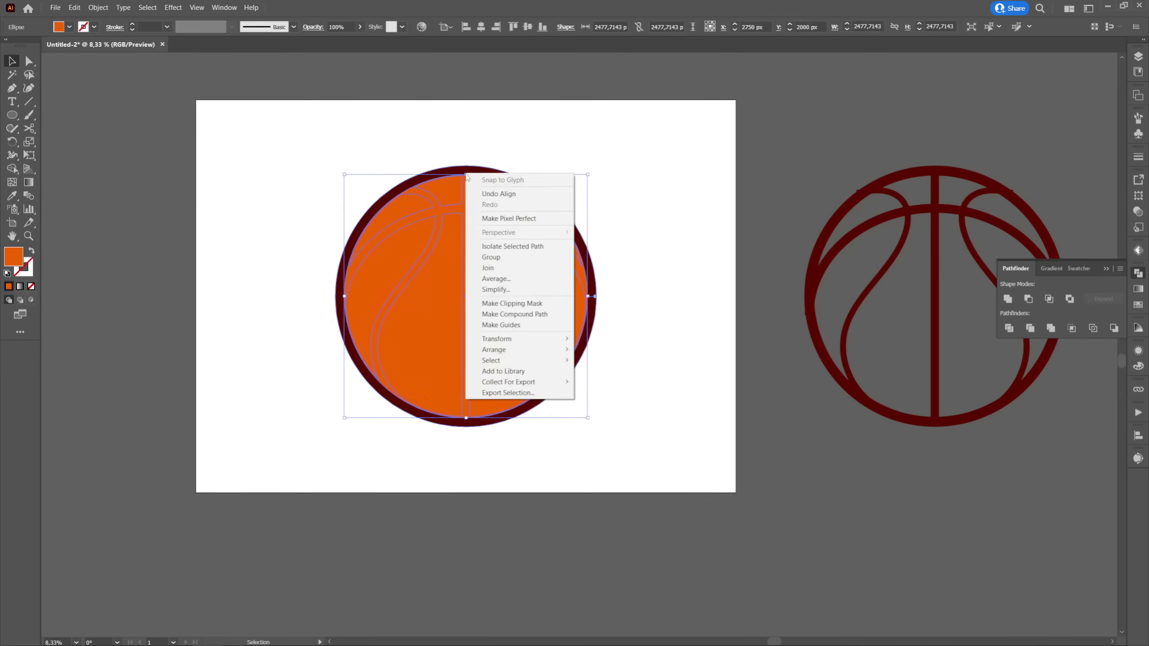
{"action": "mouse_move", "coordinate": [553, 355]}
{"action": "left_click", "coordinate": [616, 378]}
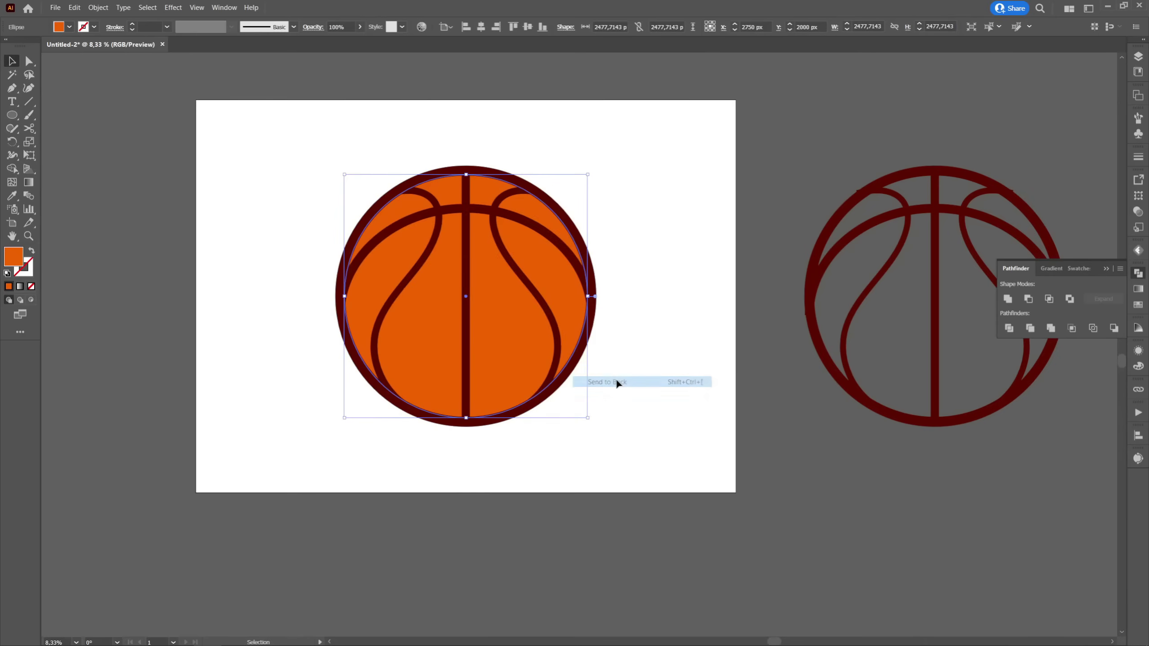
{"action": "left_click_drag", "start_coordinate": [587, 173], "coordinate": [592, 169]}
{"action": "left_click", "coordinate": [521, 191]}
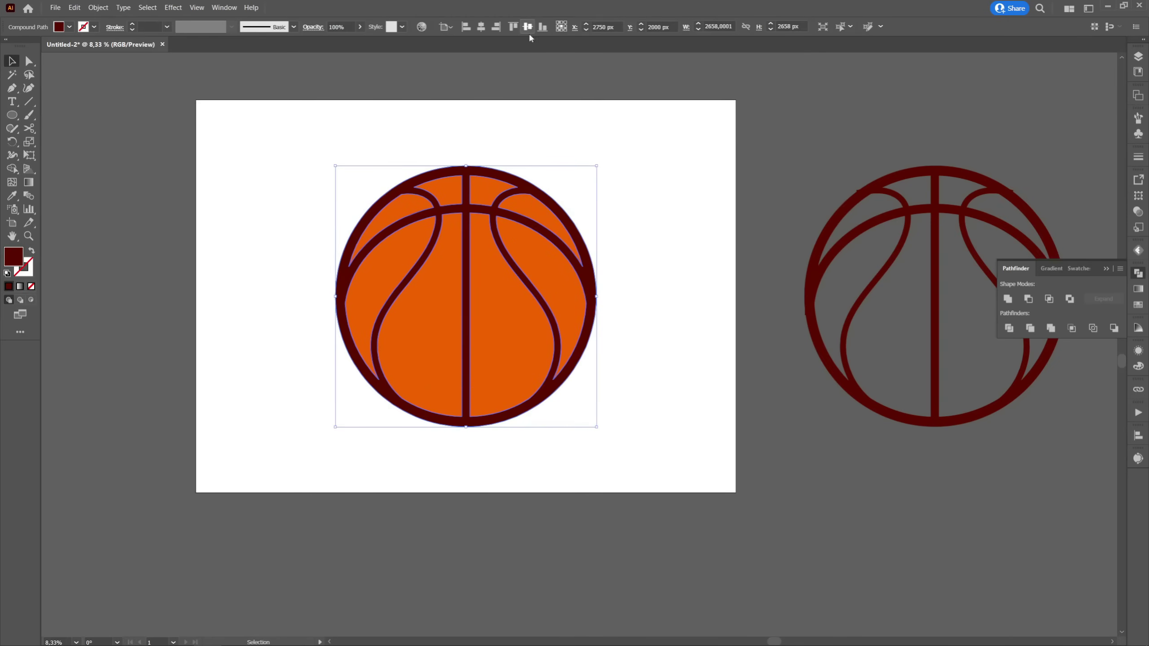
{"action": "left_click", "coordinate": [631, 172]}
{"action": "scroll", "coordinate": [565, 177], "scroll_direction": "down", "scroll_amount": 1}
{"action": "key", "text": "ctrl+plus"}
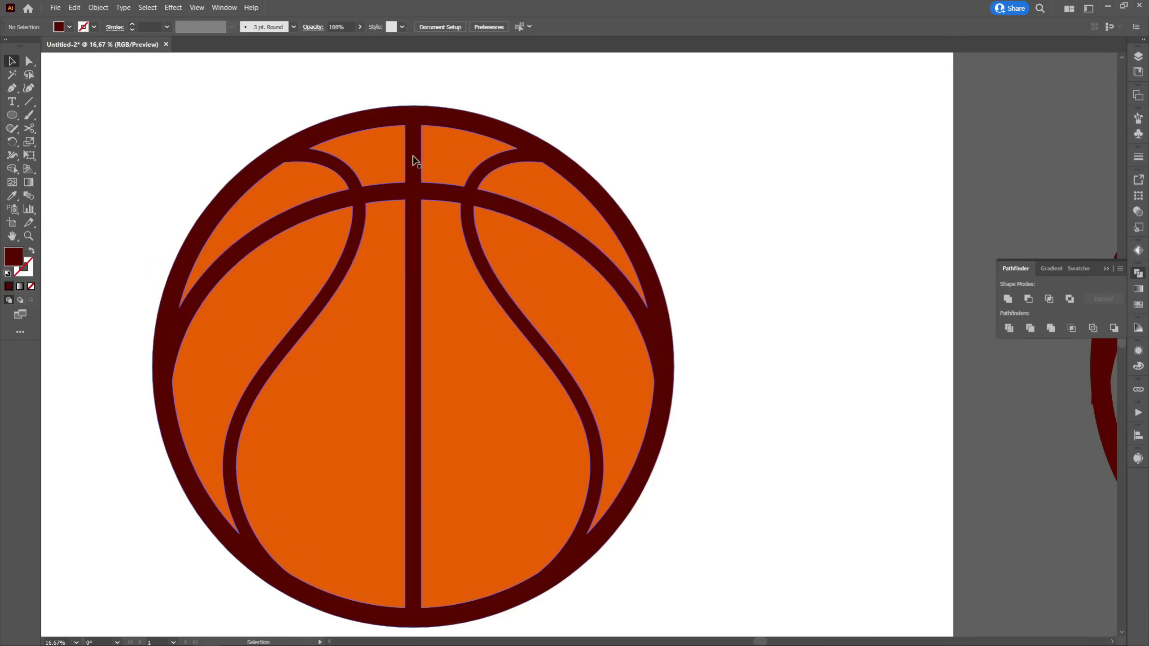
Duplicate the orange circle down-right and Divide the two overlapping circles with Pathfinder.
{"action": "left_click_drag", "start_coordinate": [377, 145], "coordinate": [430, 215]}
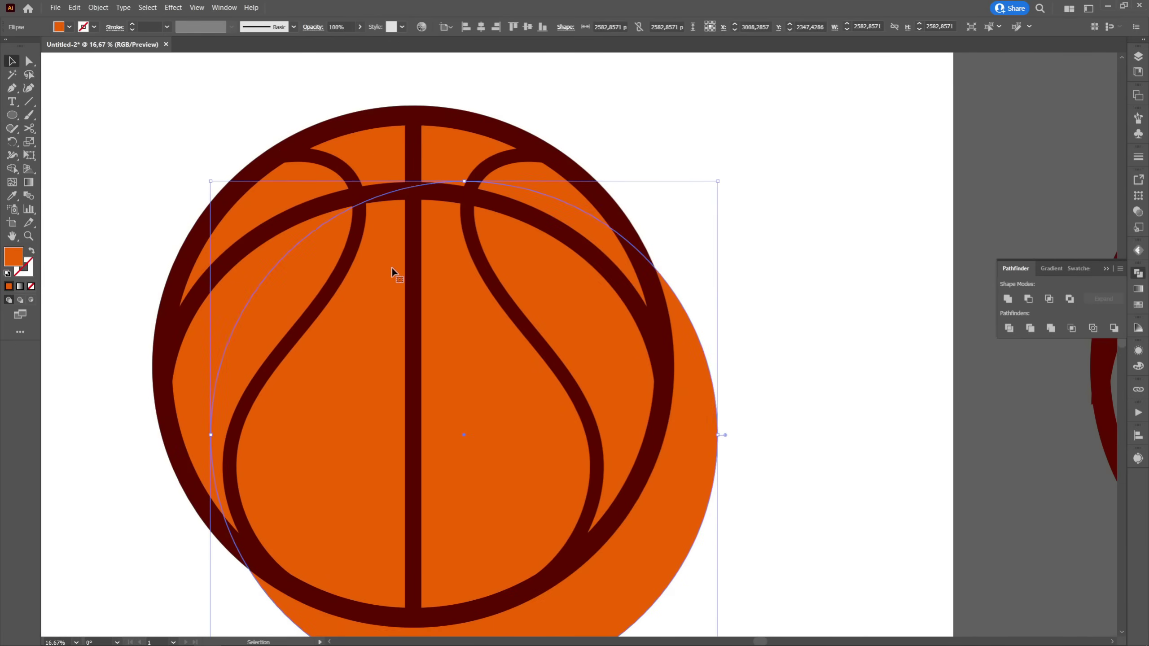
{"action": "key", "text": "ctrl+minus"}
{"action": "left_click", "coordinate": [370, 158]}
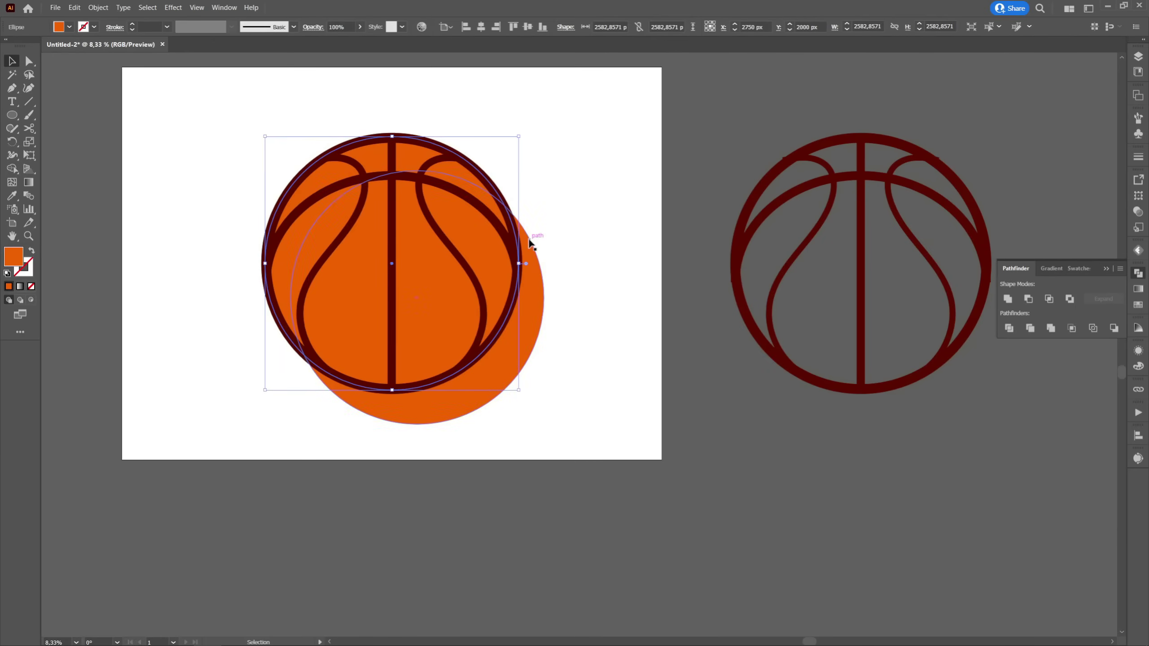
{"action": "left_click_drag", "start_coordinate": [516, 243], "coordinate": [514, 248]}
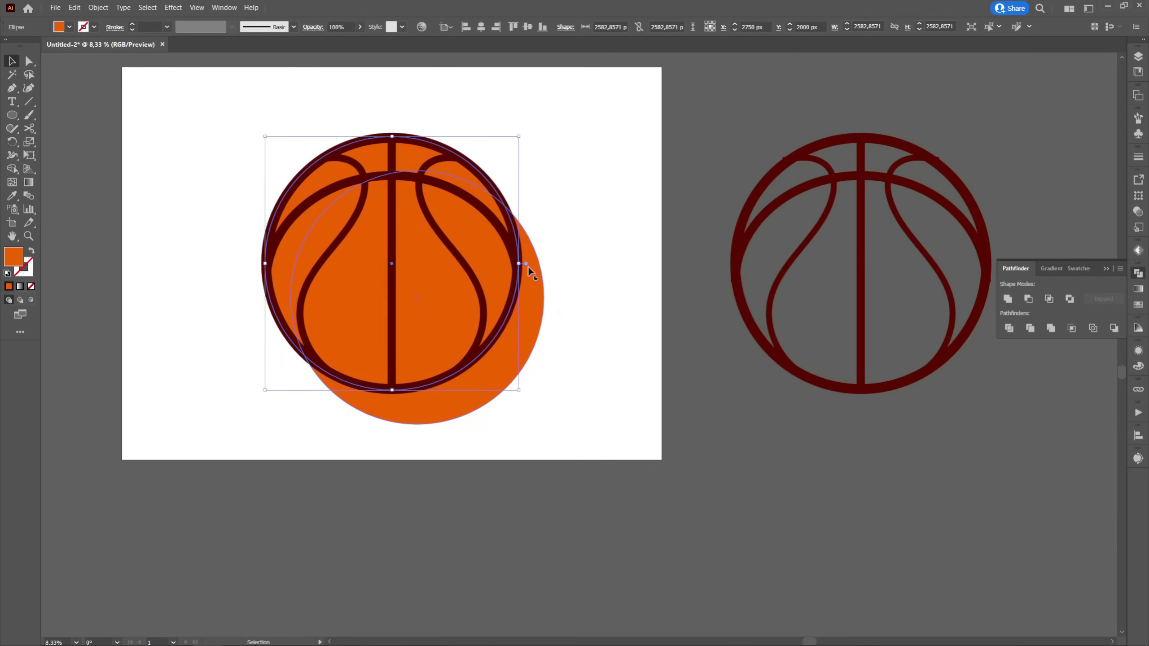
{"action": "left_click", "coordinate": [545, 304], "text": "shift"}
{"action": "left_click", "coordinate": [1012, 330]}
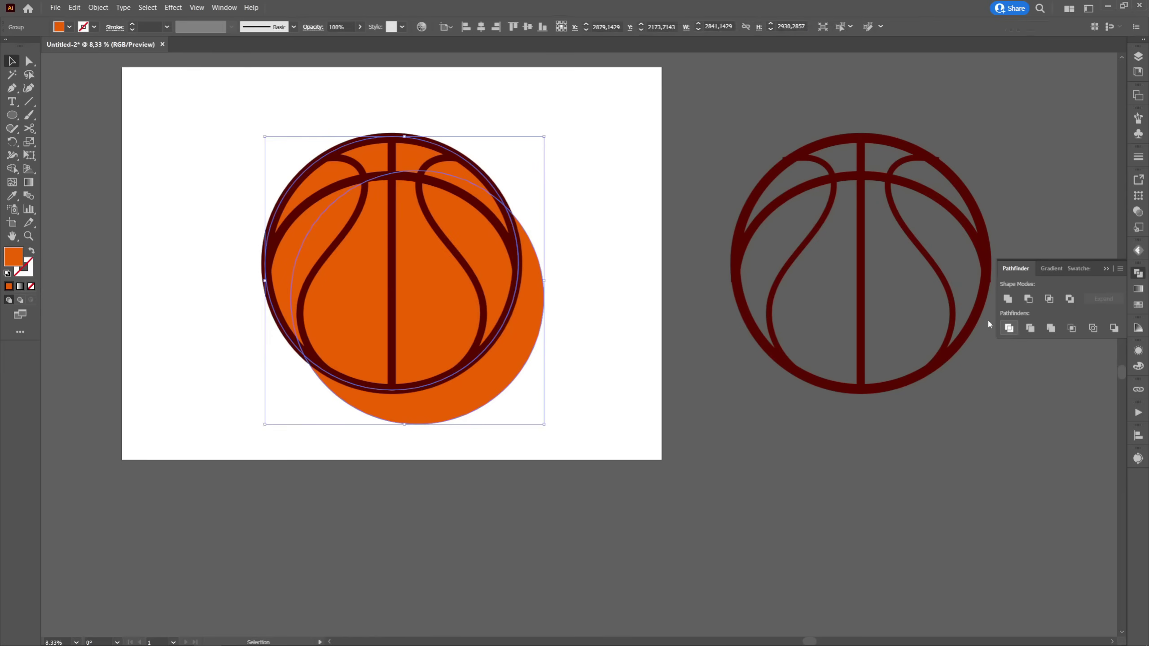
Ungroup the divided pieces and delete the leftover offset circle piece.
{"action": "right_click", "coordinate": [465, 141]}
{"action": "left_click", "coordinate": [512, 223]}
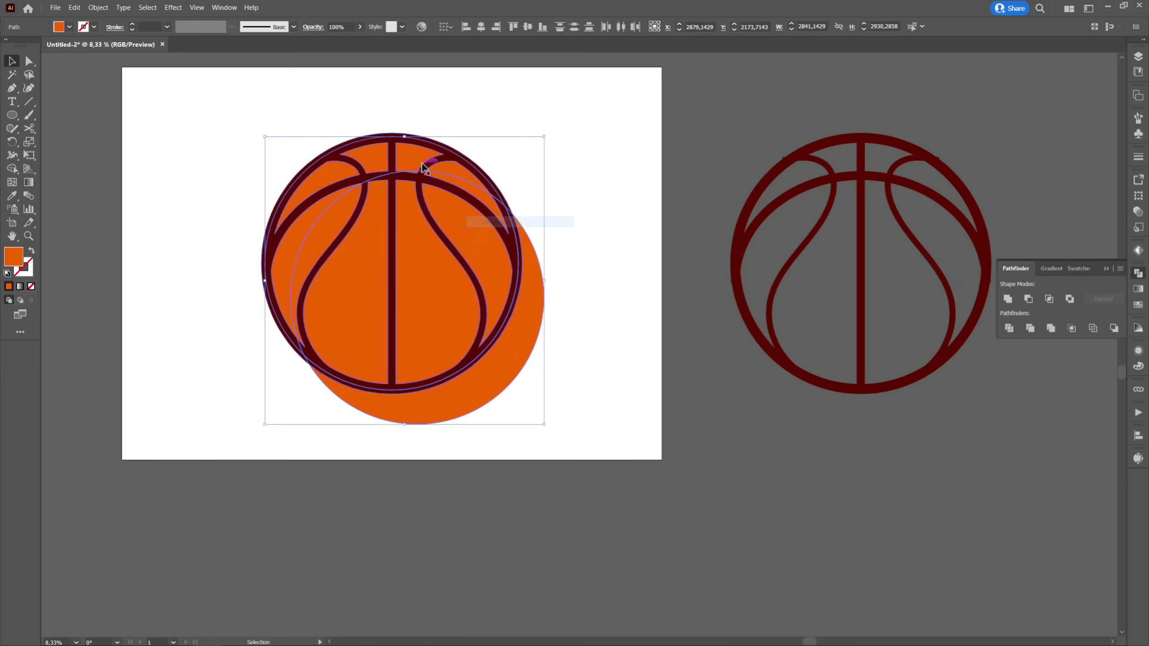
{"action": "left_click", "coordinate": [411, 159], "text": "shift"}
{"action": "key", "text": "Delete"}
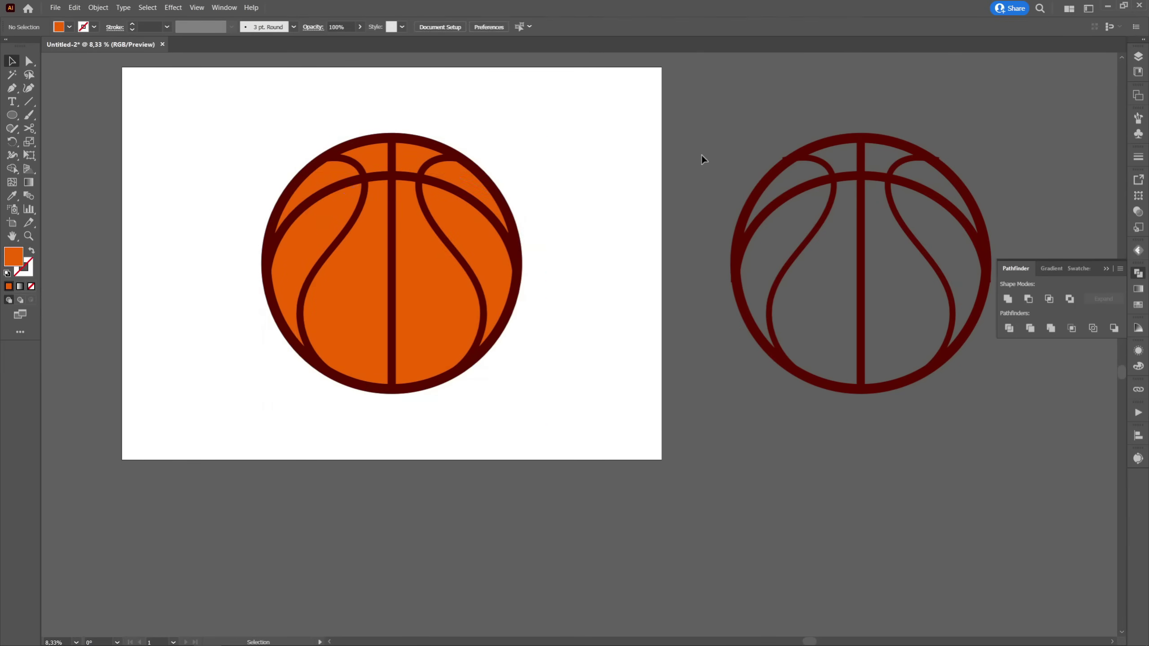
Fill the upper-left crescent with white via the Eyedropper, set it to Overlay, and lower its opacity.
{"action": "left_click", "coordinate": [379, 153]}
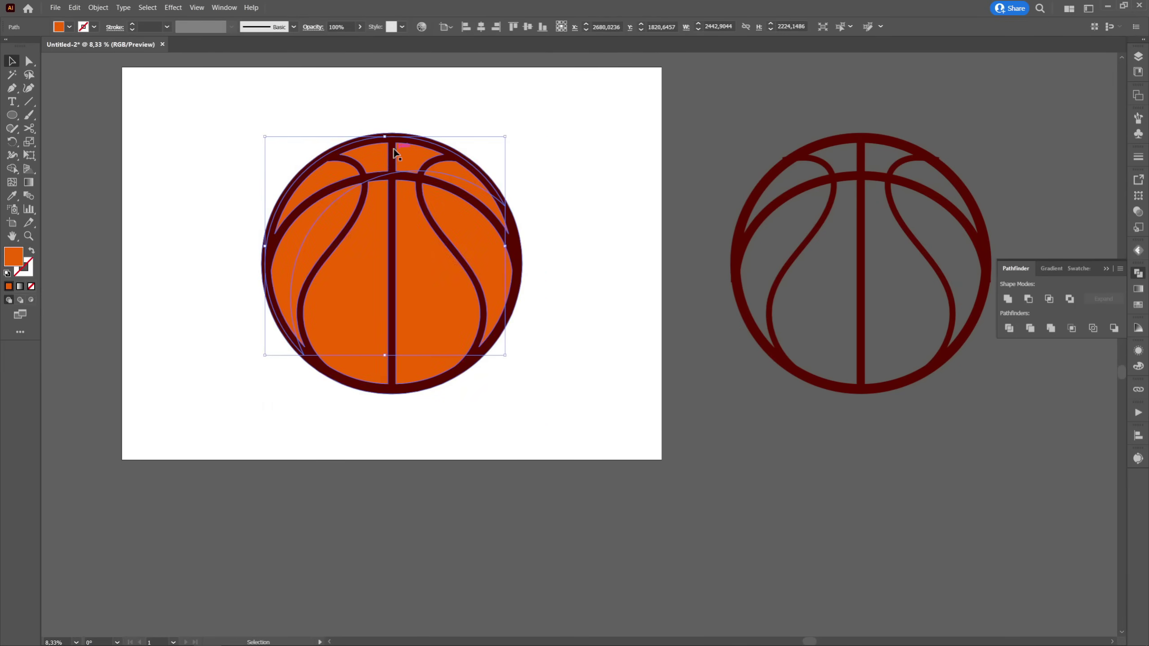
{"action": "left_click", "coordinate": [12, 196]}
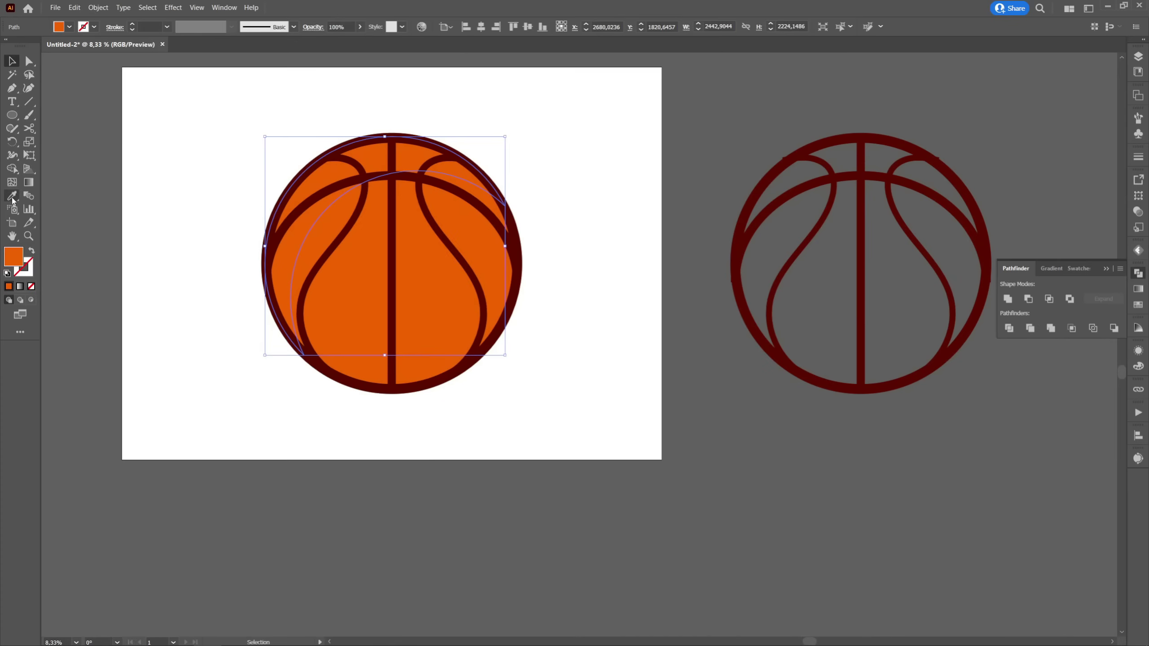
{"action": "left_click", "coordinate": [175, 170]}
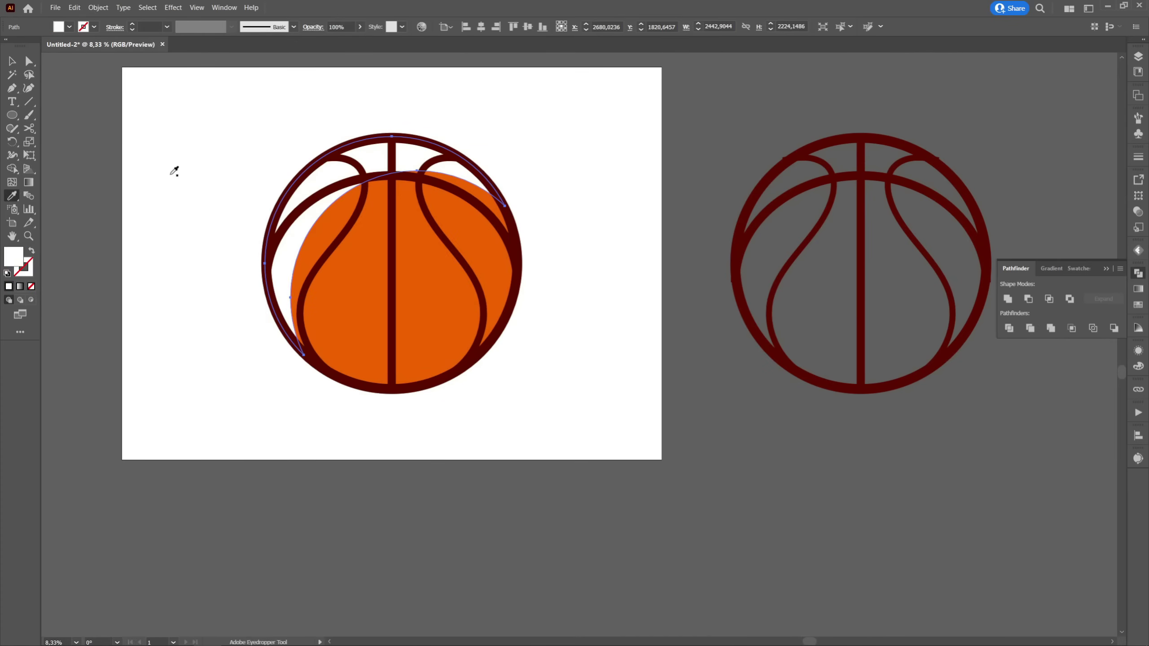
{"action": "left_click", "coordinate": [1139, 212]}
{"action": "left_click", "coordinate": [1041, 192]}
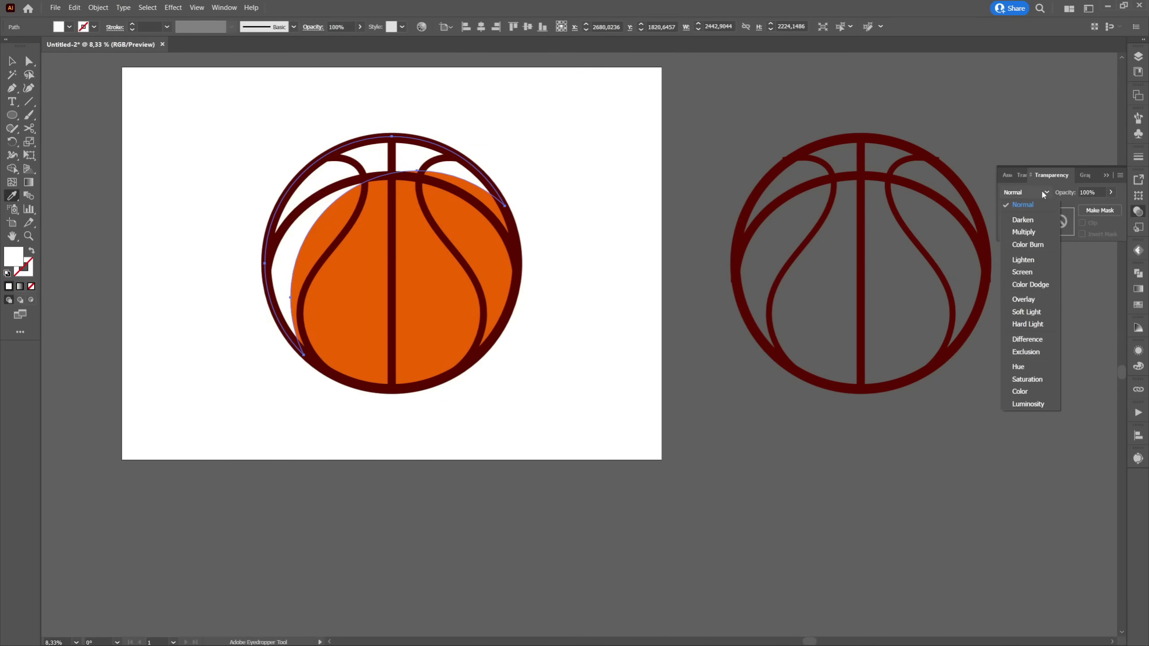
{"action": "left_click", "coordinate": [1024, 300]}
{"action": "left_click", "coordinate": [13, 61]}
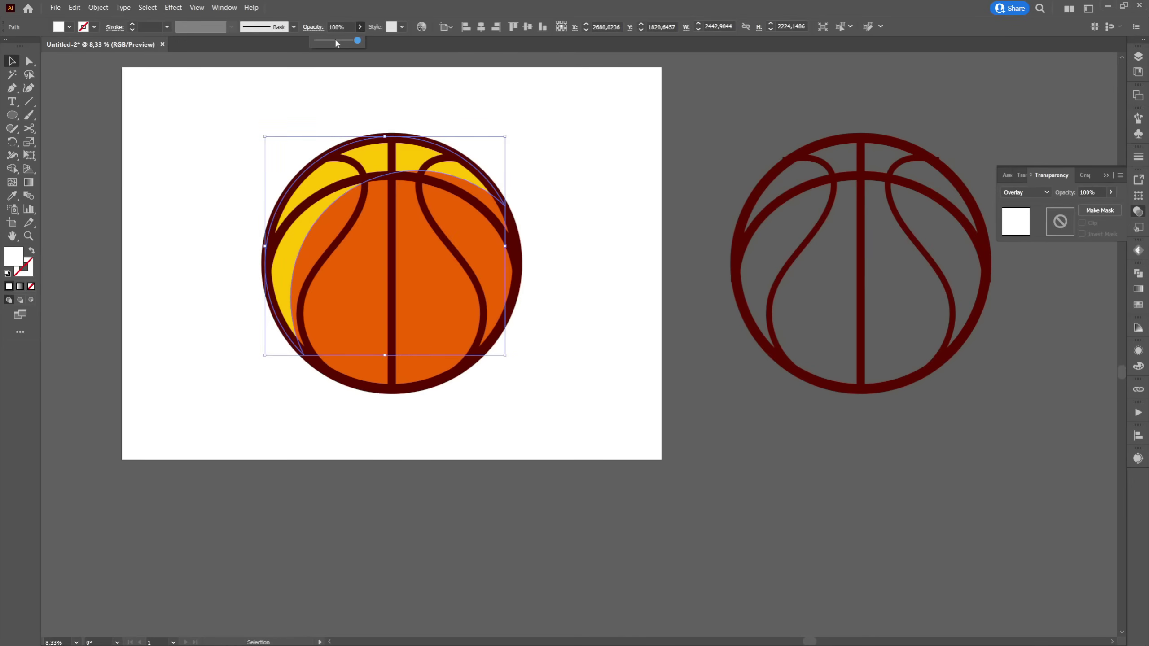
{"action": "left_click", "coordinate": [335, 40]}
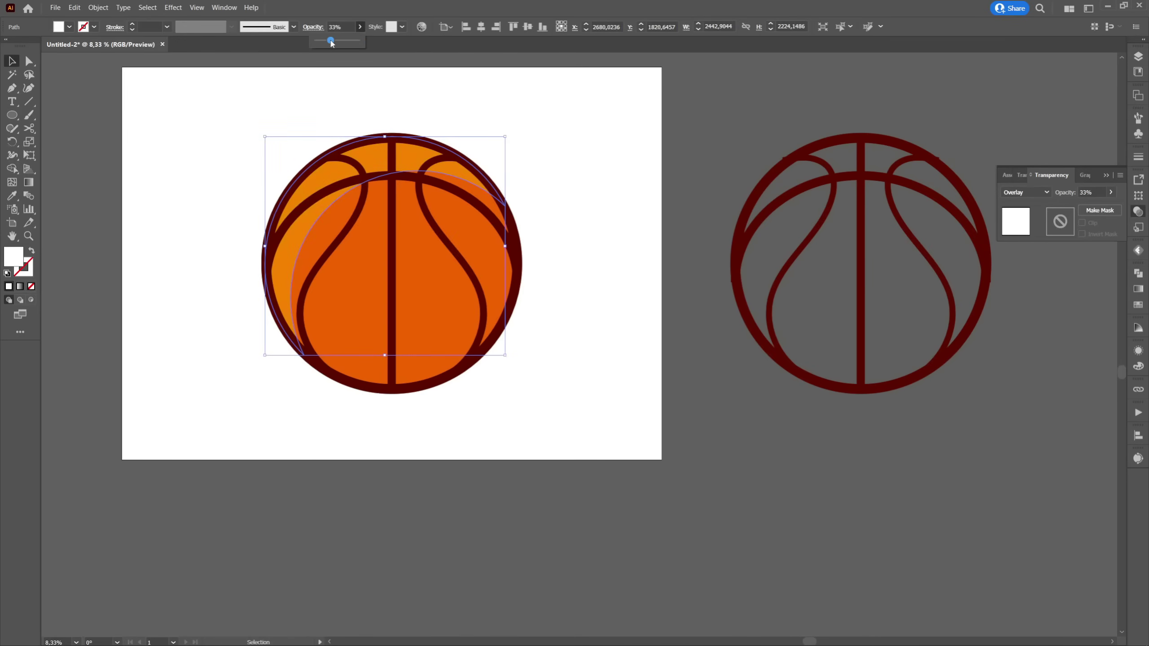
Draw a small solid dark-red dot left of the artboard by swapping fill and stroke.
{"action": "left_click", "coordinate": [588, 135]}
{"action": "scroll", "coordinate": [632, 180], "scroll_direction": "down", "scroll_amount": 3}
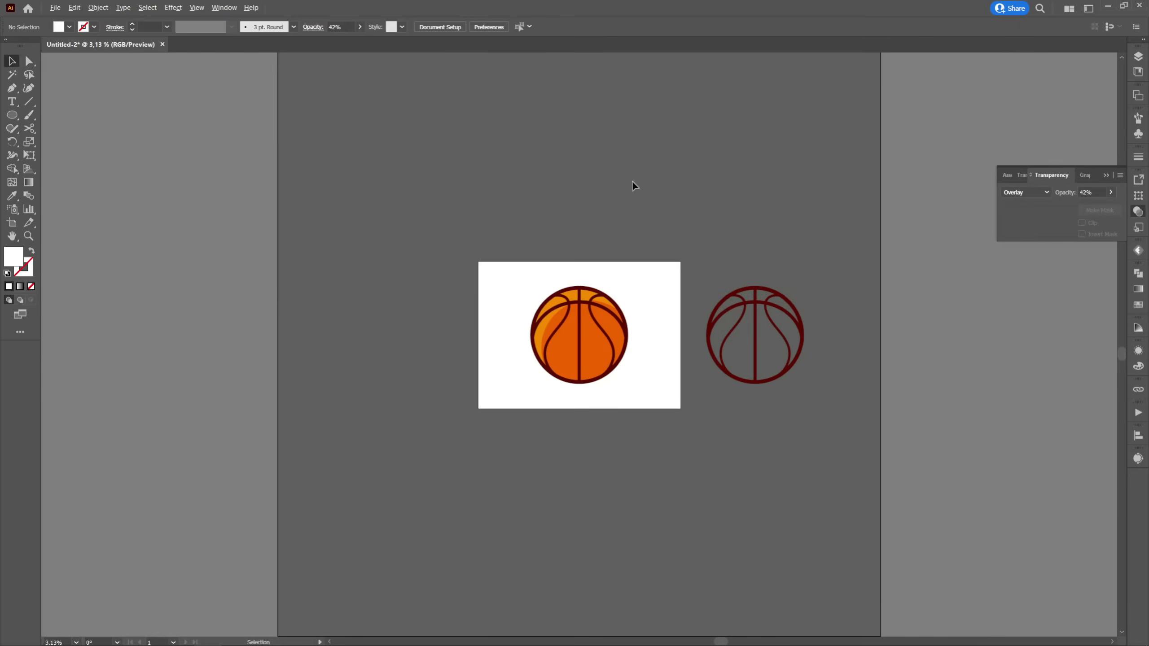
{"action": "scroll", "coordinate": [649, 352], "scroll_direction": "up", "scroll_amount": 1}
{"action": "left_click_drag", "start_coordinate": [743, 264], "coordinate": [659, 242]}
{"action": "scroll", "coordinate": [371, 213], "scroll_direction": "up", "scroll_amount": 1}
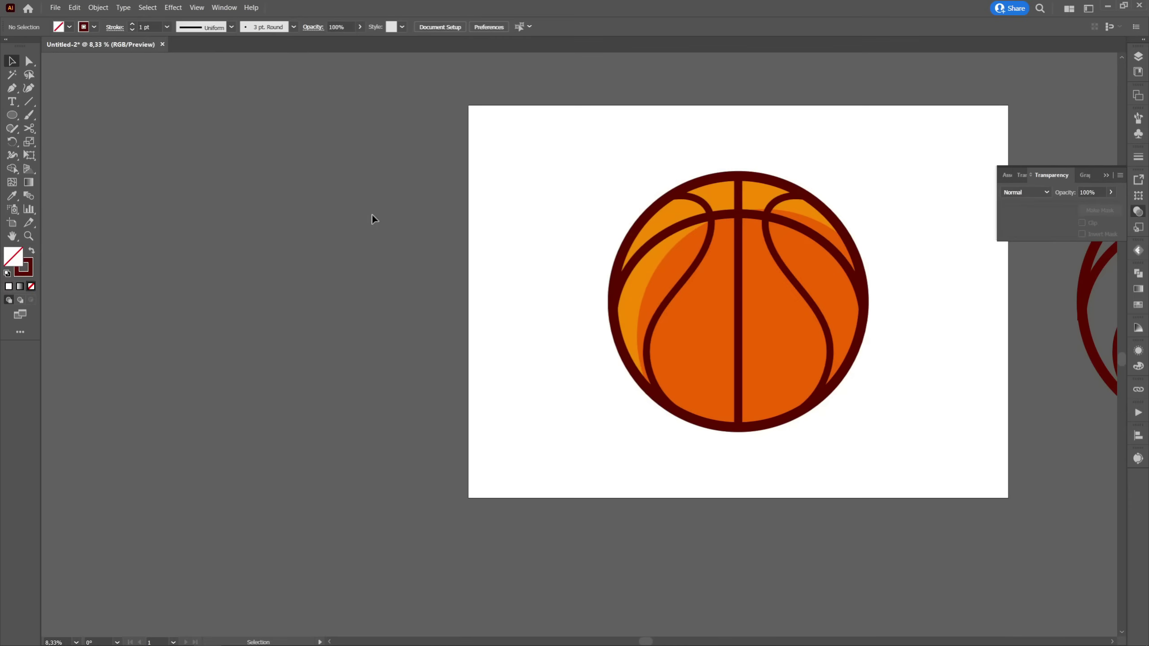
{"action": "scroll", "coordinate": [408, 236], "scroll_direction": "left", "scroll_amount": 3}
{"action": "left_click", "coordinate": [11, 115]}
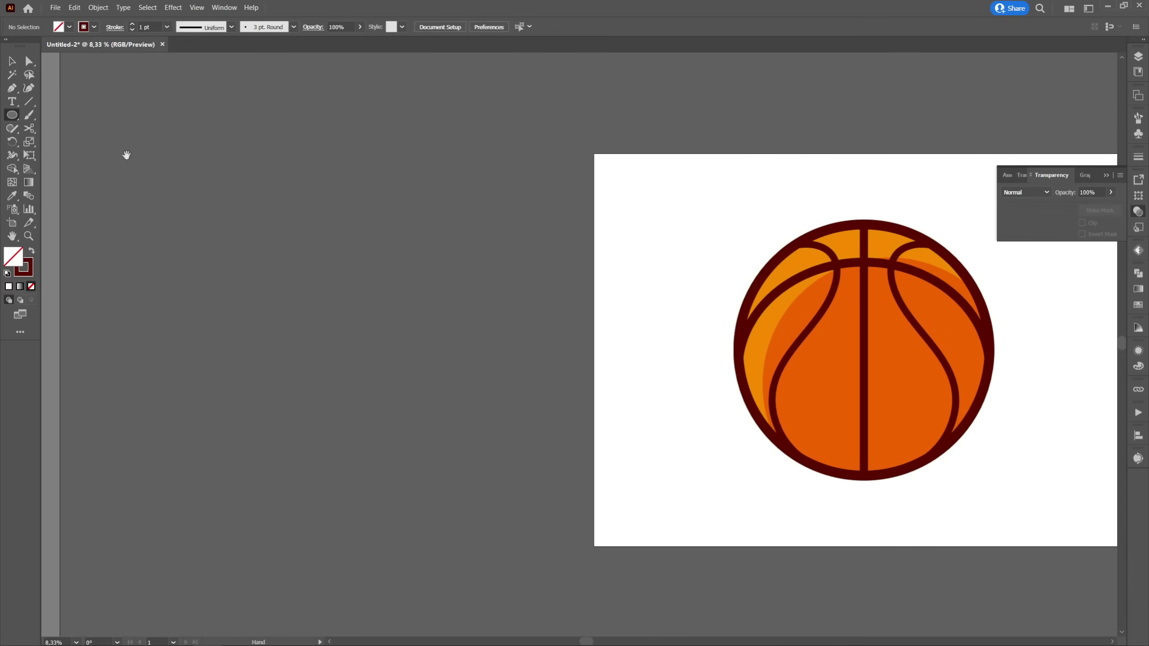
{"action": "scroll", "coordinate": [125, 154], "scroll_direction": "up", "scroll_amount": 1}
{"action": "scroll", "coordinate": [272, 246], "scroll_direction": "up", "scroll_amount": 3}
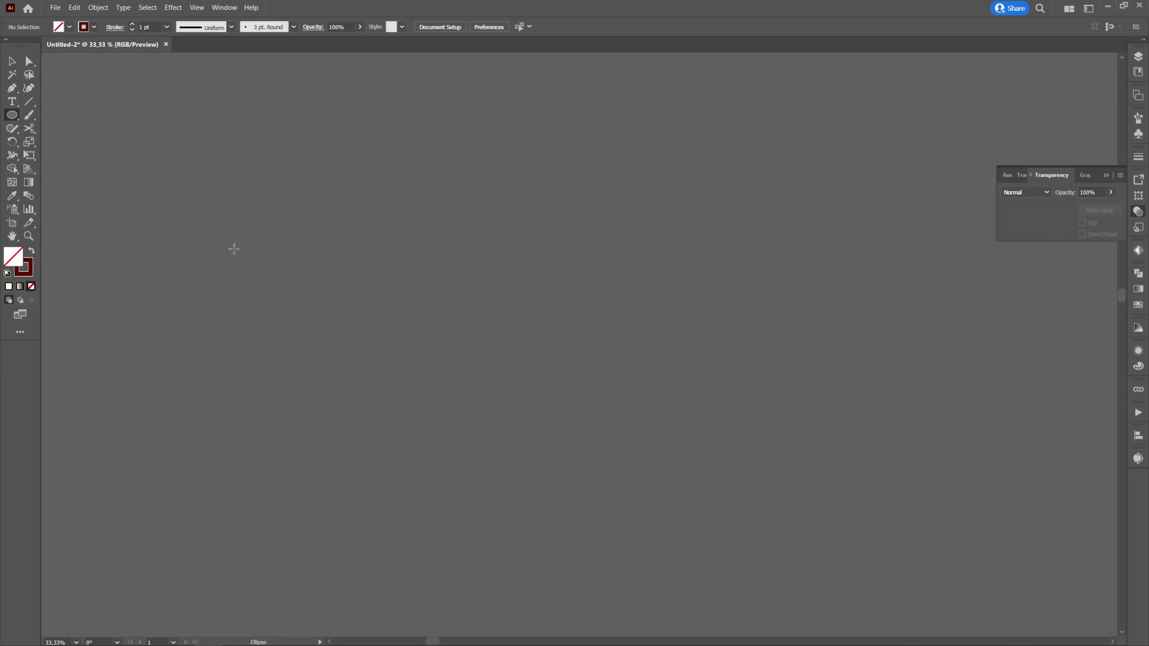
{"action": "left_click_drag", "start_coordinate": [233, 250], "coordinate": [251, 266]}
{"action": "left_click", "coordinate": [31, 251]}
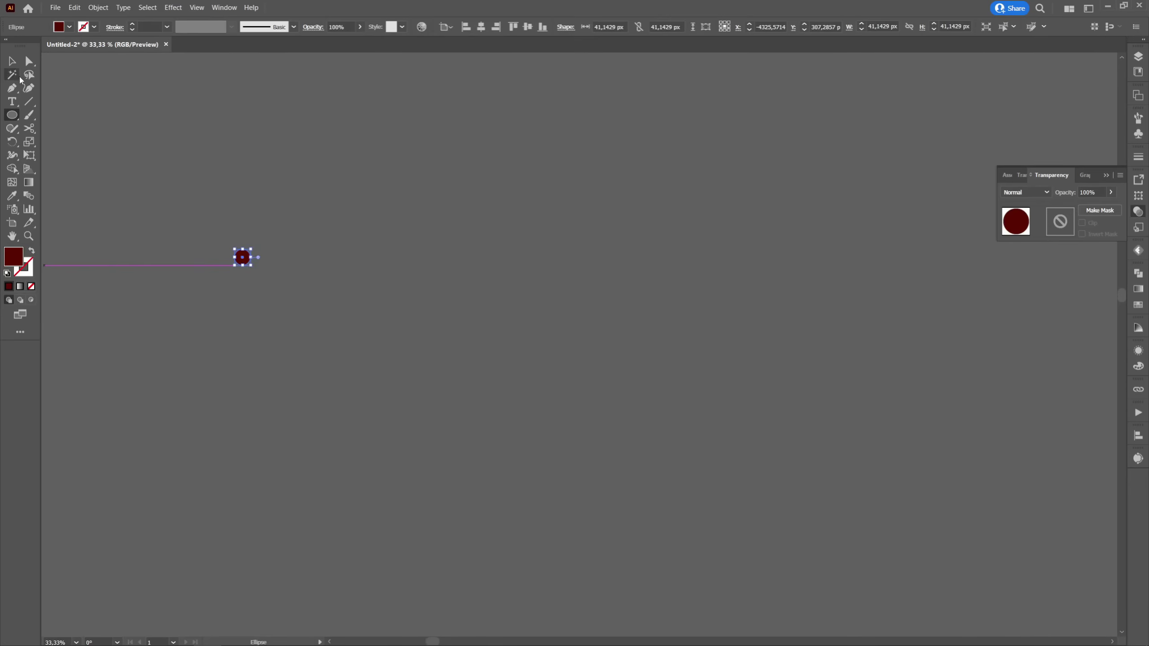
{"action": "left_click", "coordinate": [11, 60]}
Copy the dot to the right and repeat with Ctrl+D to form a row, then shift the row left.
{"action": "left_click", "coordinate": [320, 181]}
{"action": "scroll", "coordinate": [299, 287], "scroll_direction": "down", "scroll_amount": 3}
{"action": "left_click_drag", "start_coordinate": [207, 256], "coordinate": [230, 257]}
{"action": "key", "text": "ctrl+d"}
{"action": "key", "text": "ctrl+d"}
{"action": "key", "text": "ctrl+d"}
{"action": "key", "text": "ctrl+d"}
{"action": "key", "text": "ctrl+d"}
{"action": "key", "text": "ctrl+d"}
{"action": "key", "text": "ctrl+d"}
{"action": "key", "text": "ctrl+d"}
{"action": "key", "text": "ctrl+d"}
{"action": "key", "text": "ctrl+d"}
{"action": "key", "text": "ctrl+d"}
{"action": "key", "text": "ctrl+d"}
{"action": "key", "text": "ctrl+d"}
{"action": "key", "text": "ctrl+d"}
{"action": "key", "text": "ctrl+d"}
{"action": "key", "text": "ctrl+d"}
{"action": "key", "text": "ctrl+d"}
{"action": "key", "text": "ctrl+d"}
{"action": "key", "text": "ctrl+d"}
{"action": "key", "text": "ctrl+d"}
{"action": "key", "text": "ctrl+d"}
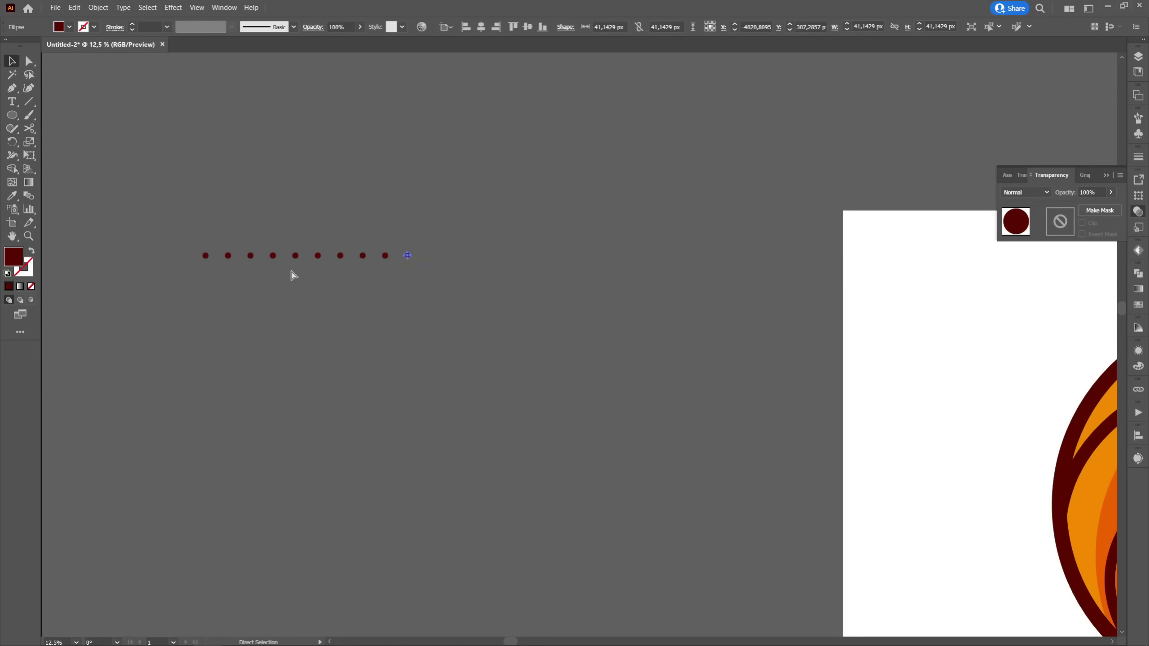
{"action": "scroll", "coordinate": [187, 202], "scroll_direction": "down", "scroll_amount": 2}
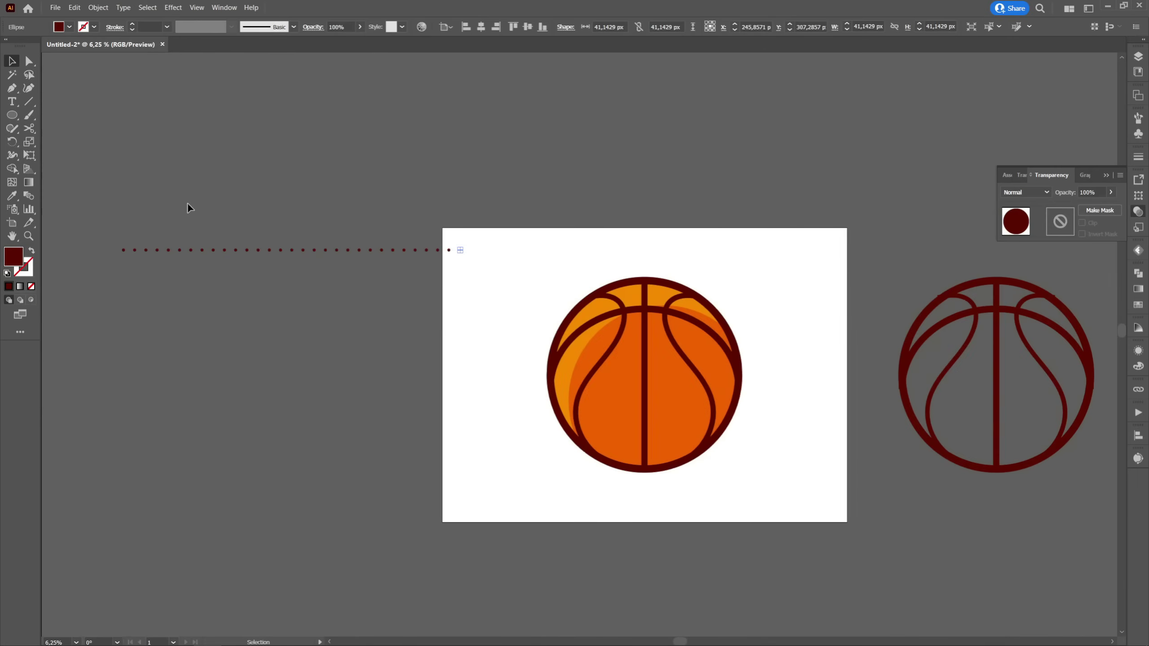
{"action": "key", "text": "ctrl+a"}
{"action": "left_click_drag", "start_coordinate": [449, 250], "coordinate": [387, 253]}
{"action": "scroll", "coordinate": [444, 192], "scroll_direction": "left", "scroll_amount": 3}
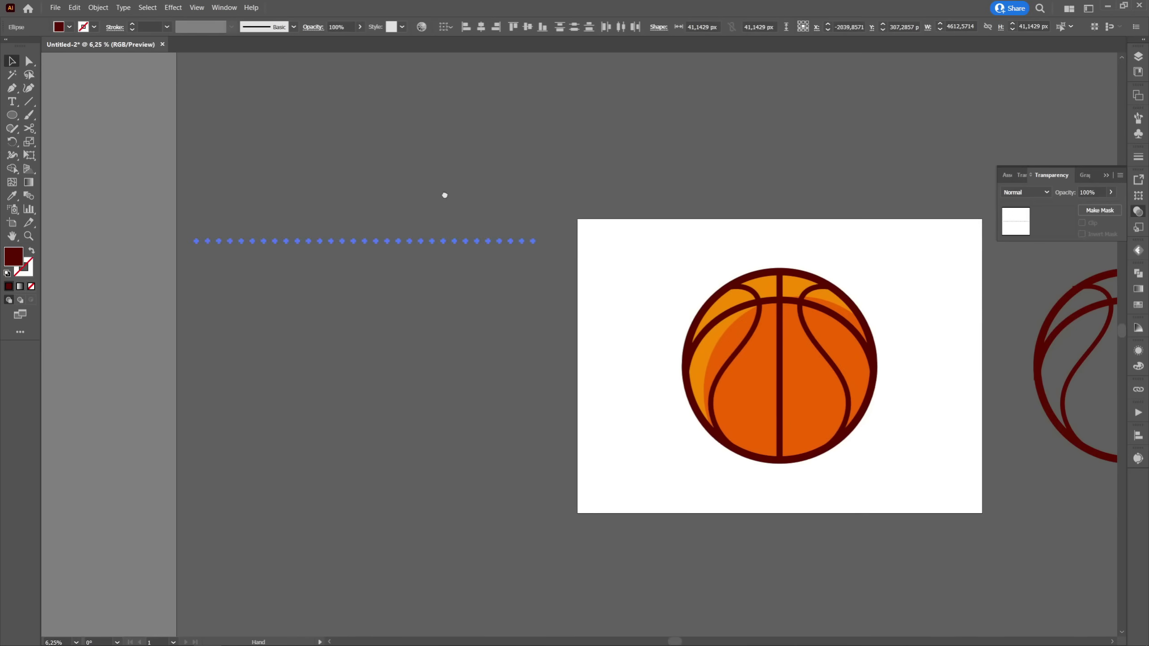
Group the dot row, then copy it downward and repeat with Ctrl+D to stack rows into a grid.
{"action": "right_click", "coordinate": [412, 239]}
{"action": "left_click", "coordinate": [463, 299]}
{"action": "left_click", "coordinate": [381, 293]}
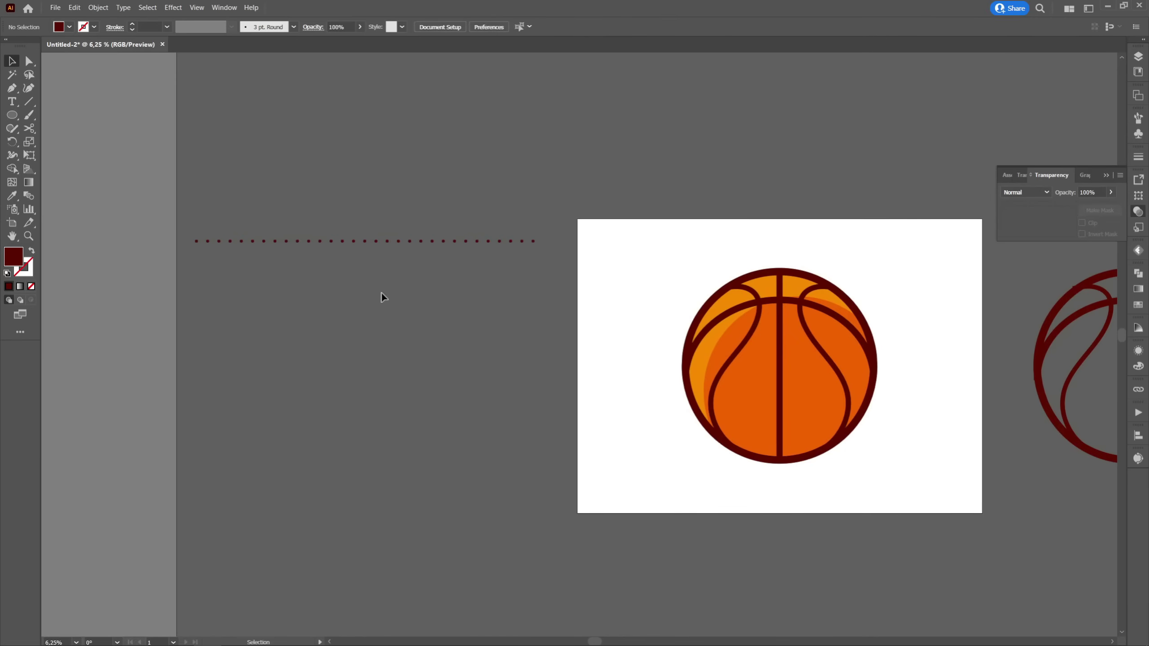
{"action": "scroll", "coordinate": [300, 267], "scroll_direction": "left", "scroll_amount": 2}
{"action": "scroll", "coordinate": [275, 239], "scroll_direction": "up", "scroll_amount": 2}
{"action": "scroll", "coordinate": [276, 233], "scroll_direction": "left", "scroll_amount": 4}
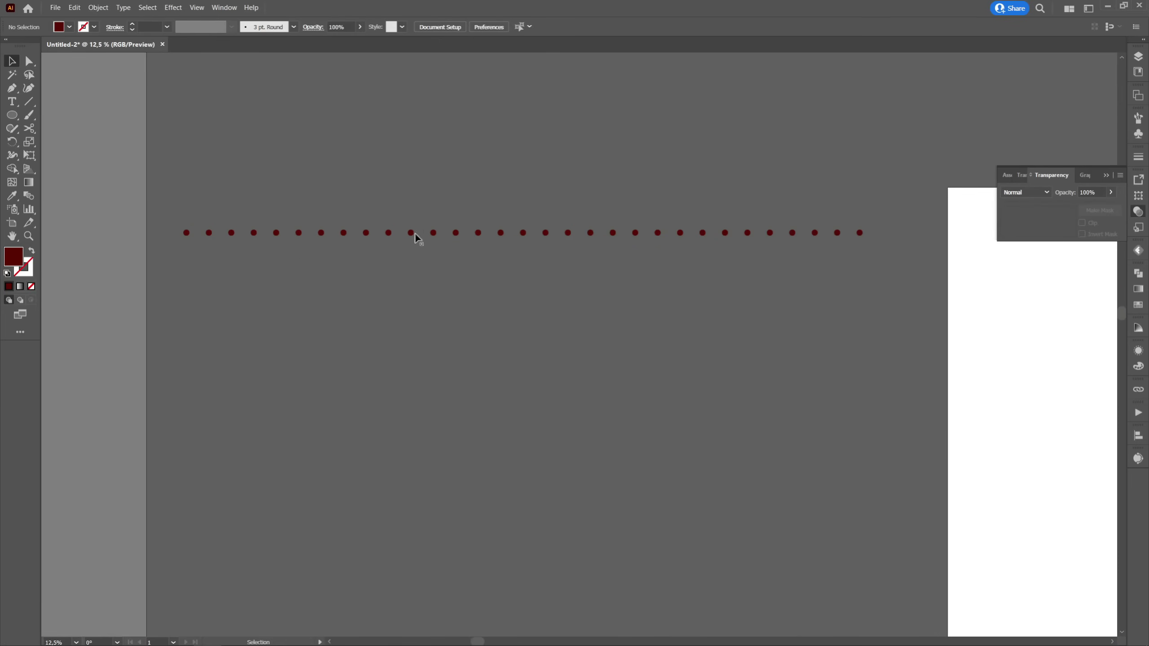
{"action": "left_click_drag", "start_coordinate": [415, 233], "coordinate": [413, 258]}
{"action": "scroll", "coordinate": [383, 237], "scroll_direction": "down", "scroll_amount": 4}
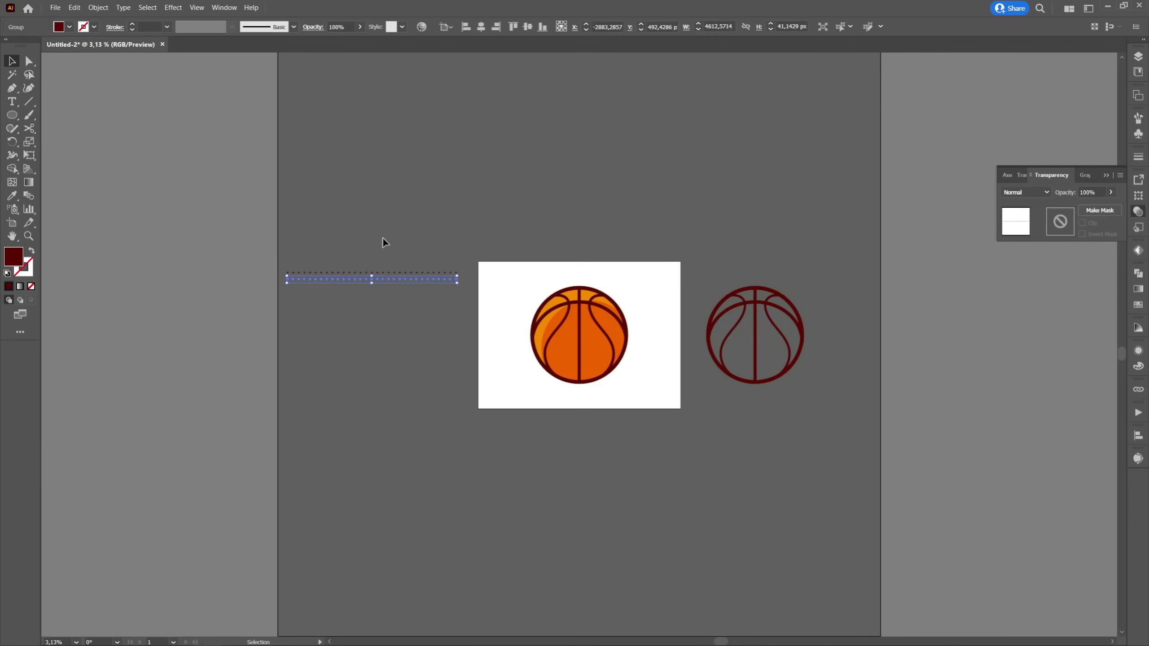
{"action": "key", "text": "ctrl+d"}
{"action": "key", "text": "ctrl+d"}
{"action": "key", "text": "ctrl+d"}
{"action": "key", "text": "ctrl+d"}
{"action": "key", "text": "ctrl+d"}
{"action": "key", "text": "ctrl+d"}
{"action": "key", "text": "ctrl+d"}
{"action": "key", "text": "ctrl+d"}
{"action": "key", "text": "ctrl+d"}
{"action": "key", "text": "ctrl+d"}
{"action": "key", "text": "ctrl+d"}
{"action": "key", "text": "ctrl+d"}
{"action": "key", "text": "ctrl+d"}
{"action": "key", "text": "ctrl+d"}
{"action": "key", "text": "ctrl+d"}
{"action": "key", "text": "ctrl+d"}
{"action": "key", "text": "ctrl+d"}
{"action": "key", "text": "ctrl+d"}
{"action": "key", "text": "ctrl+d"}
{"action": "key", "text": "ctrl+d"}
{"action": "key", "text": "ctrl+d"}
{"action": "key", "text": "ctrl+d"}
{"action": "key", "text": "ctrl+d"}
Group all the dot rows and centre the grid horizontally and vertically on the artboard.
{"action": "left_click_drag", "start_coordinate": [467, 466], "coordinate": [413, 271]}
{"action": "right_click", "coordinate": [413, 316]}
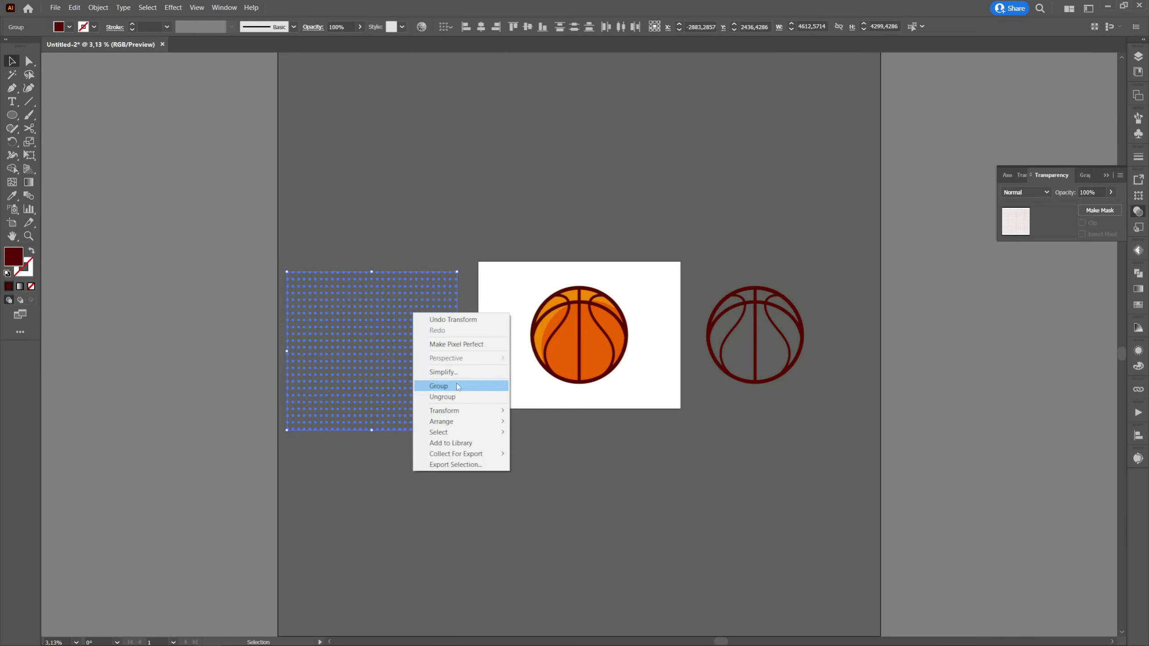
{"action": "left_click", "coordinate": [459, 387]}
{"action": "left_click", "coordinate": [481, 27]}
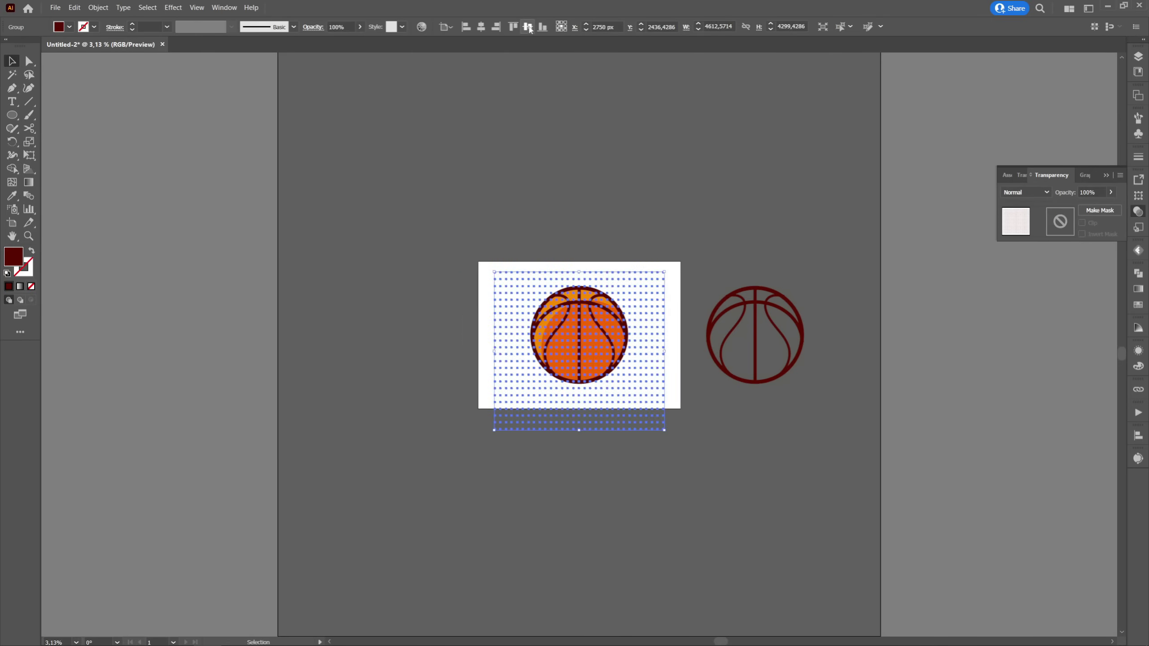
{"action": "left_click", "coordinate": [527, 27]}
Scale the dot grid down so it just covers the basketball.
{"action": "key", "text": "ctrl+equal"}
{"action": "key", "text": "ctrl+equal"}
{"action": "scroll", "coordinate": [697, 245], "scroll_direction": "up", "scroll_amount": 2}
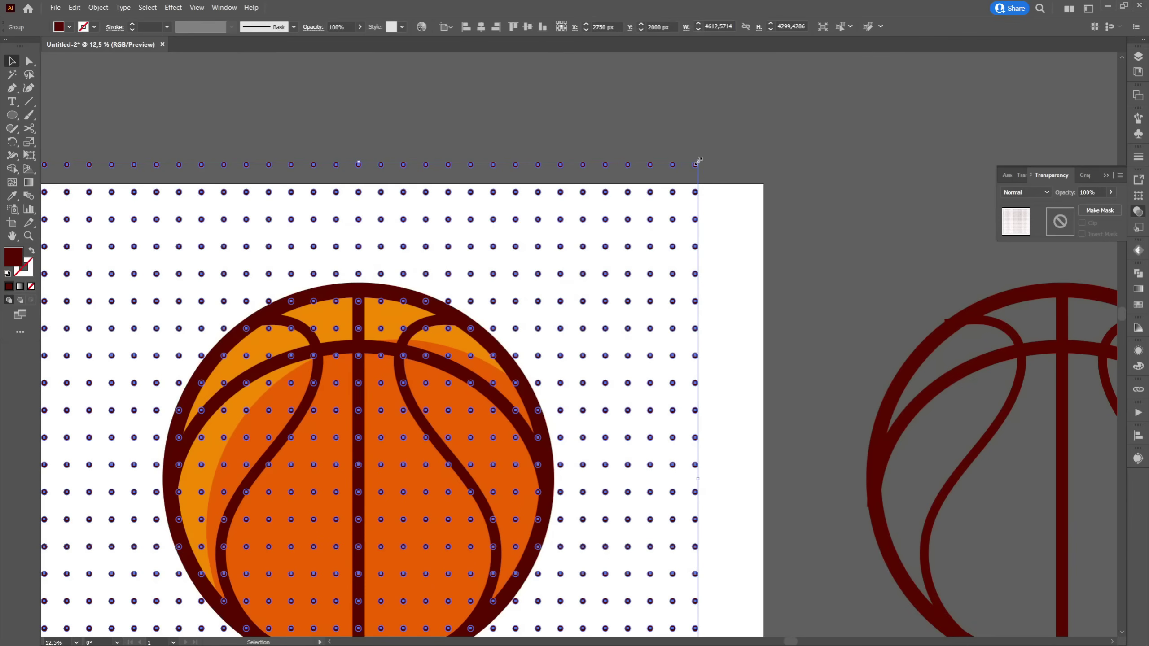
{"action": "left_click_drag", "start_coordinate": [699, 161], "coordinate": [622, 292]}
{"action": "left_click", "coordinate": [682, 253]}
{"action": "scroll", "coordinate": [682, 253], "scroll_direction": "down", "scroll_amount": 3}
{"action": "scroll", "coordinate": [663, 292], "scroll_direction": "up", "scroll_amount": 2}
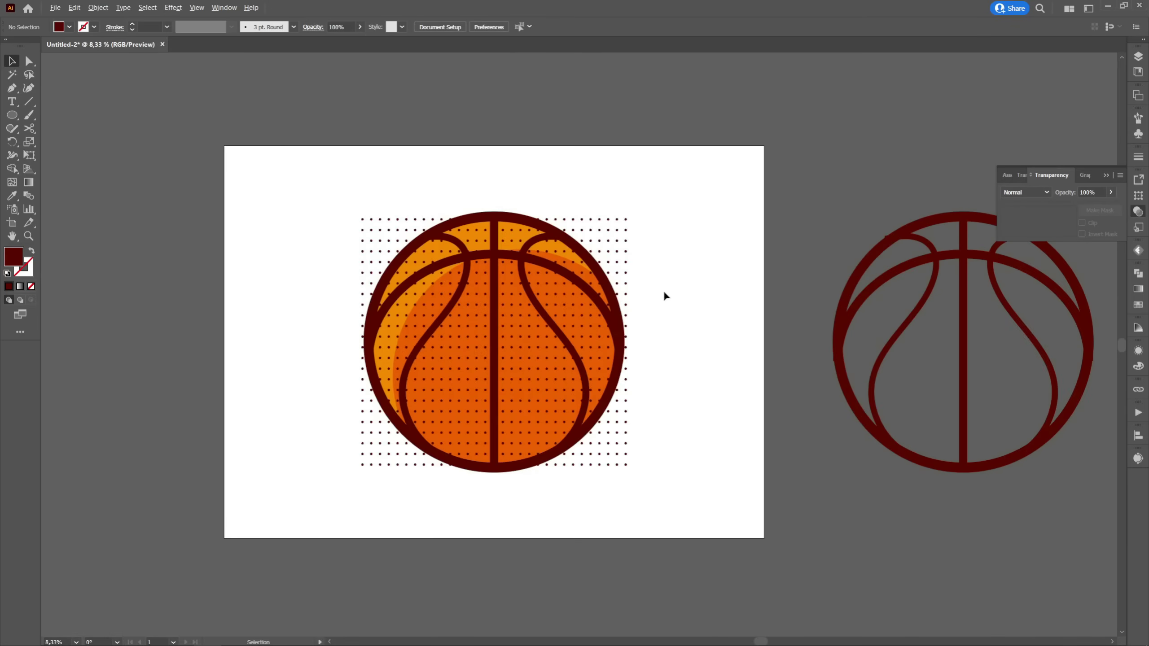
{"action": "scroll", "coordinate": [579, 271], "scroll_direction": "down", "scroll_amount": 1}
{"action": "scroll", "coordinate": [608, 272], "scroll_direction": "up", "scroll_amount": 1}
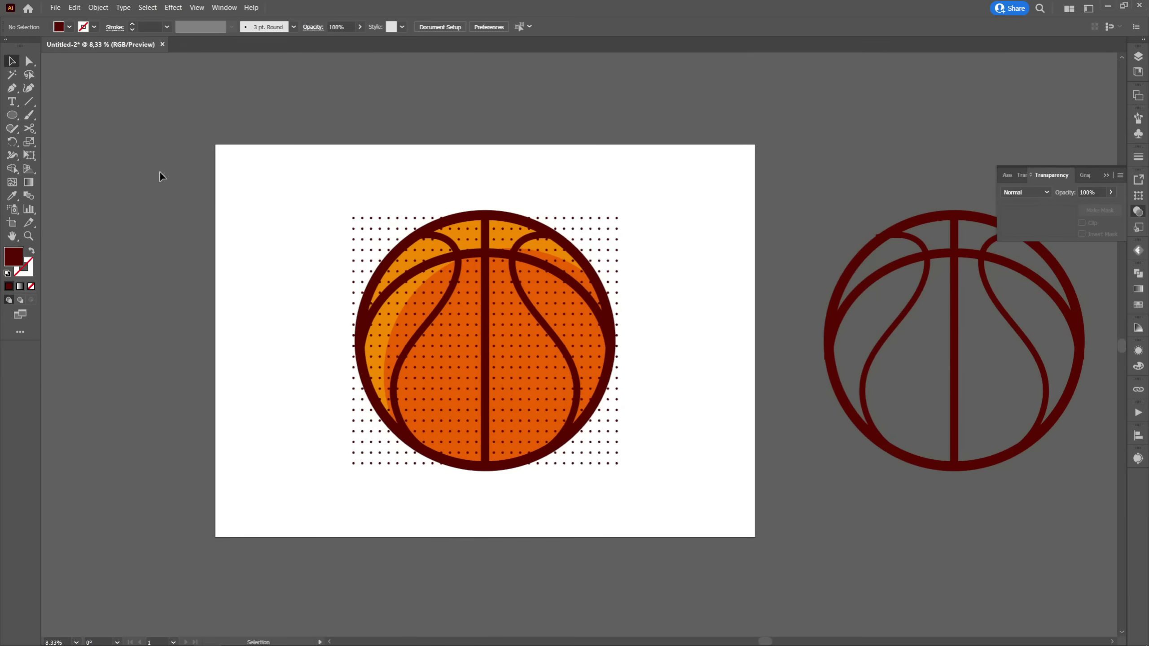
Draw a circle, centre it on the artboard, and enlarge it to the basketball's 2558 px size.
{"action": "left_click", "coordinate": [12, 115]}
{"action": "left_click_drag", "start_coordinate": [165, 177], "coordinate": [362, 374]}
{"action": "key", "text": "v"}
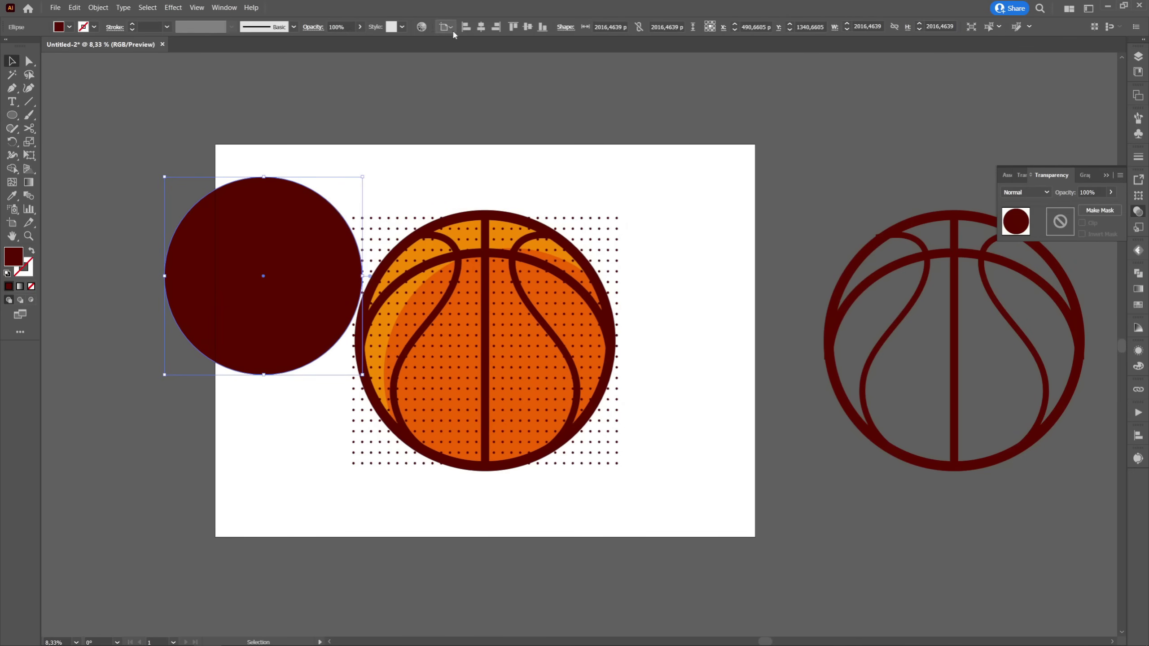
{"action": "left_click", "coordinate": [481, 26]}
{"action": "left_click", "coordinate": [527, 26]}
{"action": "scroll", "coordinate": [597, 260], "scroll_direction": "up", "scroll_amount": 1}
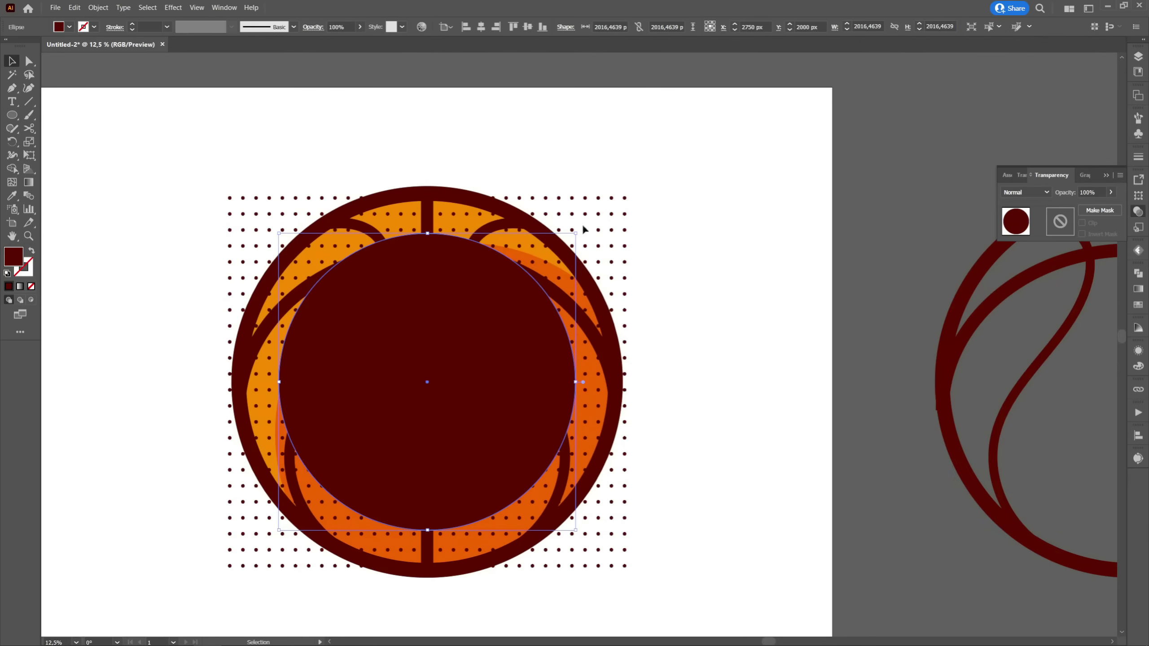
{"action": "left_click_drag", "start_coordinate": [577, 234], "coordinate": [616, 193]}
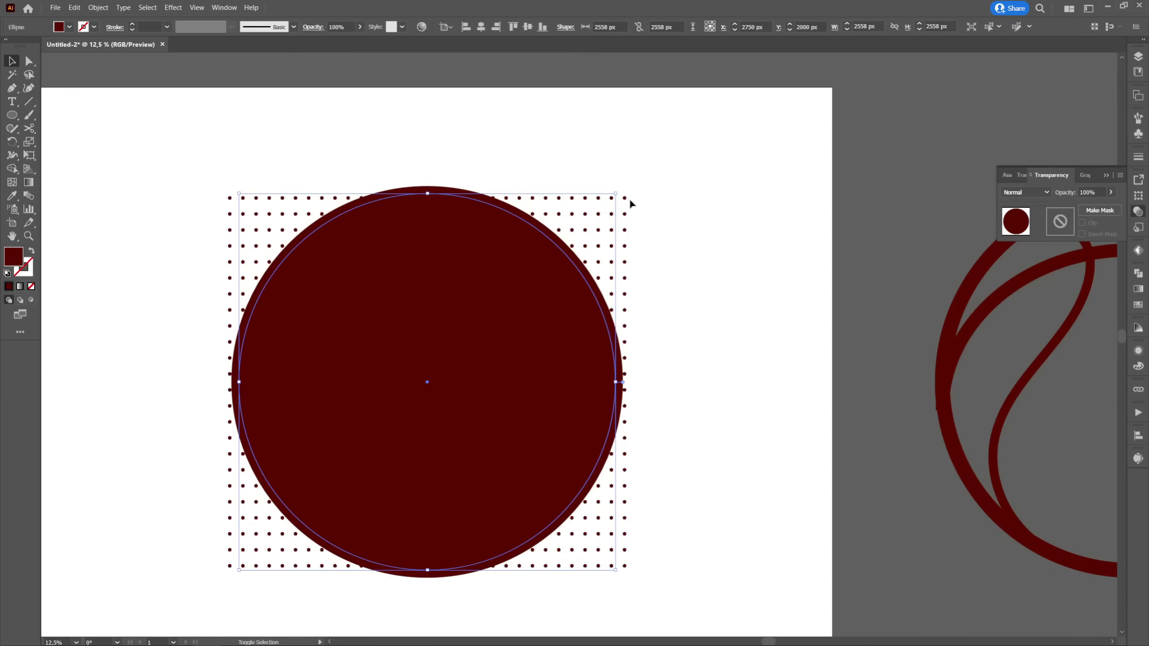
Select the circle with the dot grid and apply Pathfinder Crop.
{"action": "left_click", "coordinate": [628, 200], "text": "shift"}
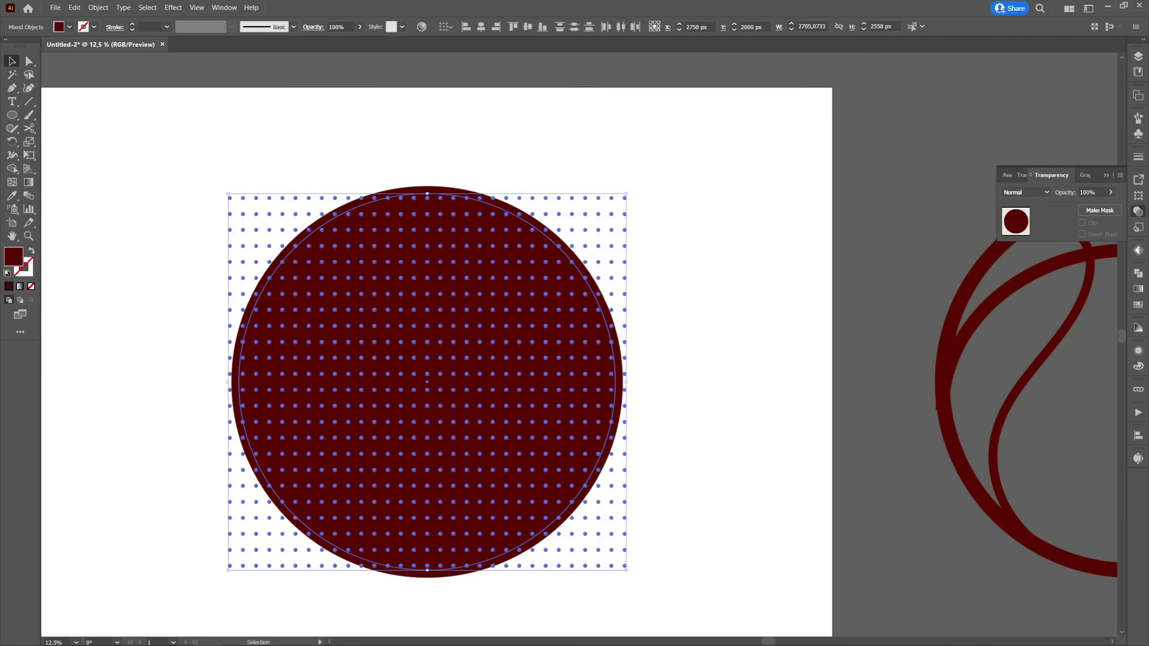
{"action": "left_click", "coordinate": [1138, 271]}
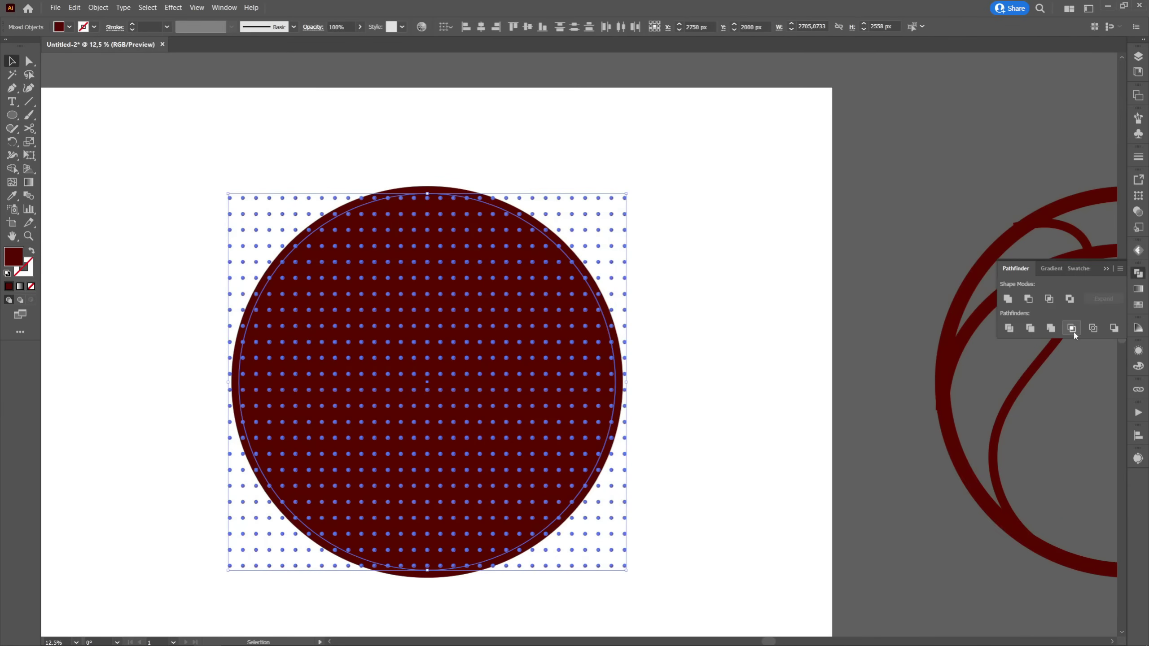
{"action": "left_click", "coordinate": [1072, 332]}
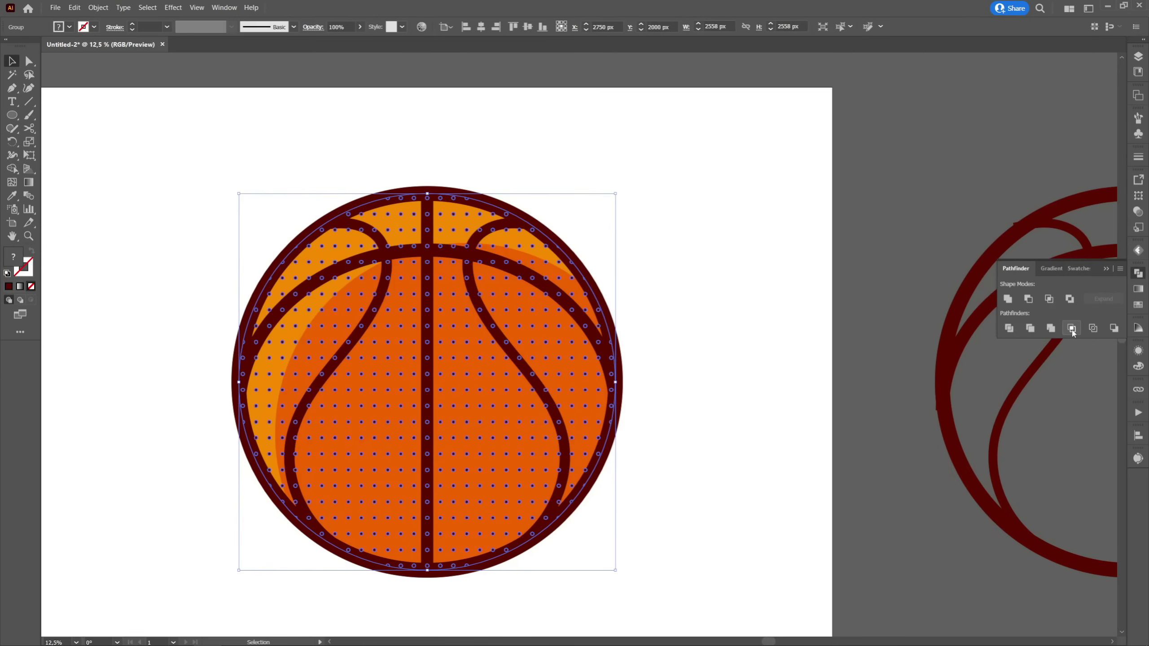
{"action": "left_click", "coordinate": [553, 123]}
Bring the ball's dark outline in front of the dot pattern.
{"action": "left_click", "coordinate": [436, 196]}
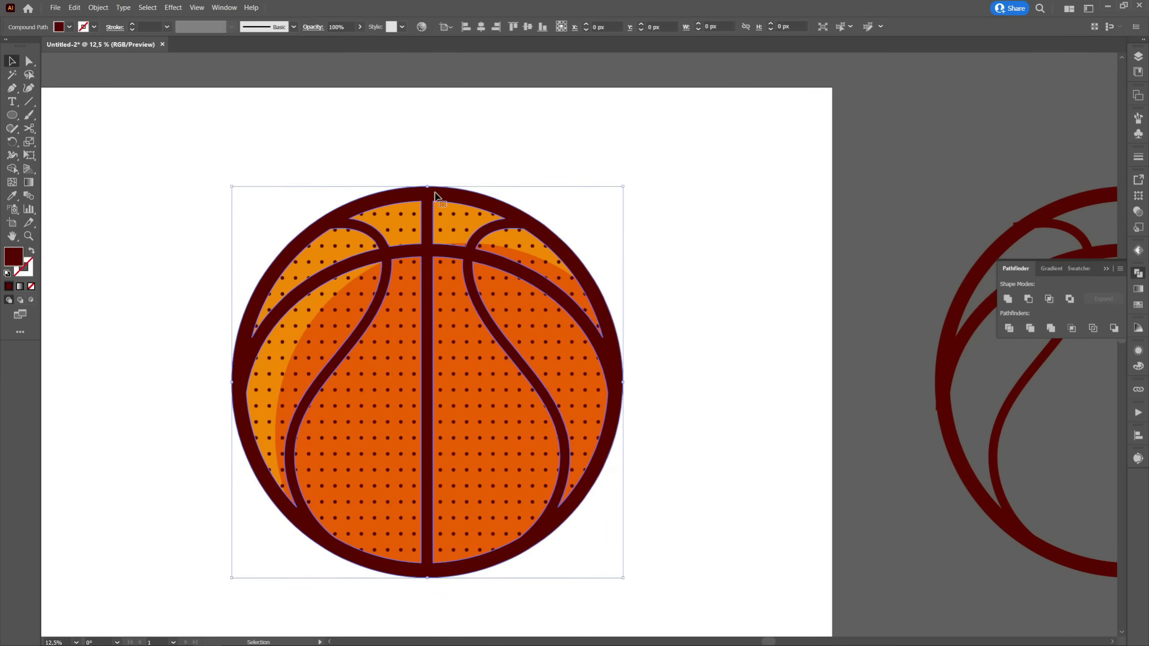
{"action": "right_click", "coordinate": [436, 195]}
{"action": "mouse_move", "coordinate": [520, 303]}
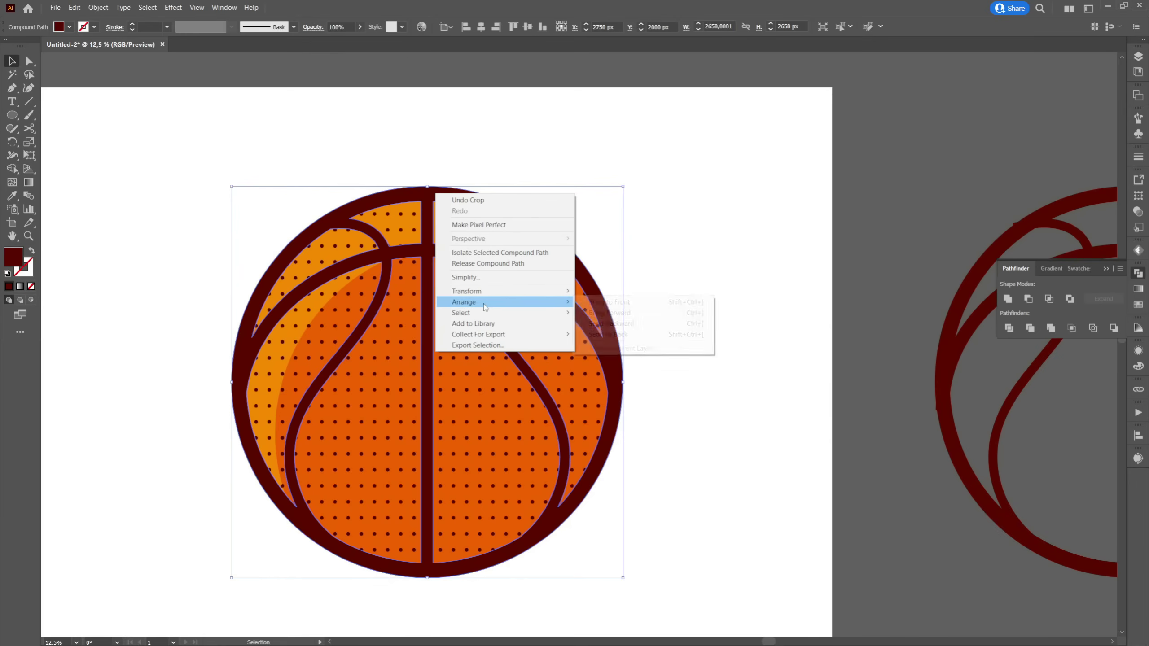
{"action": "left_click", "coordinate": [596, 302]}
{"action": "left_click", "coordinate": [648, 200]}
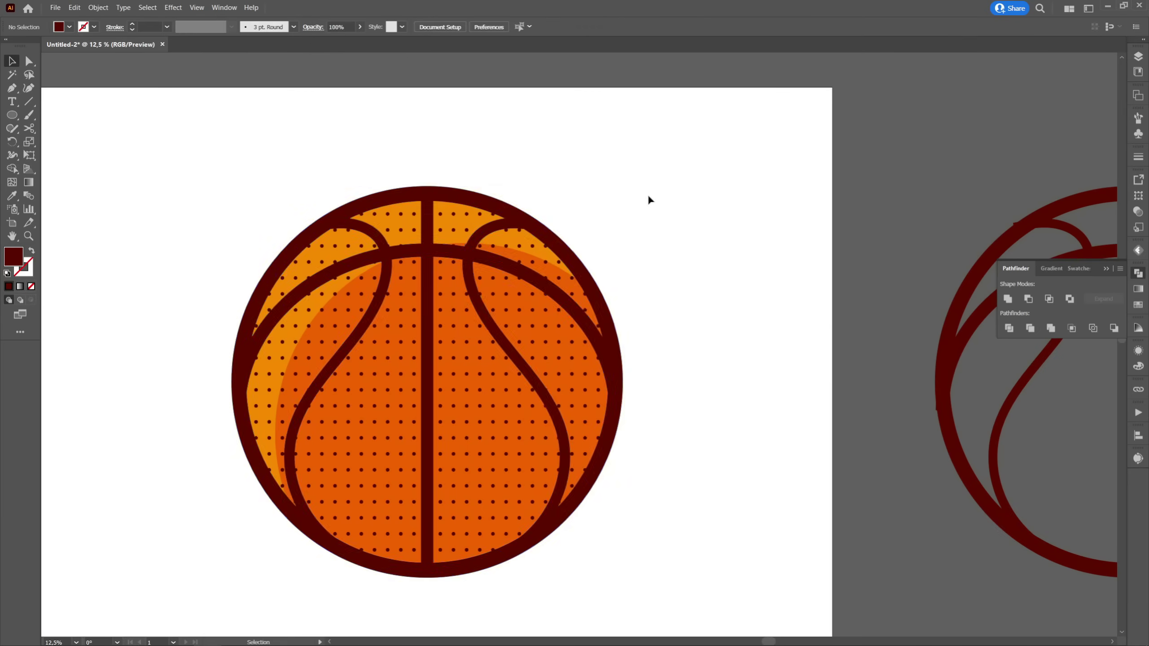
Set the cropped dot pattern's opacity to 10%, then adjust it to 20%.
{"action": "left_click", "coordinate": [414, 262]}
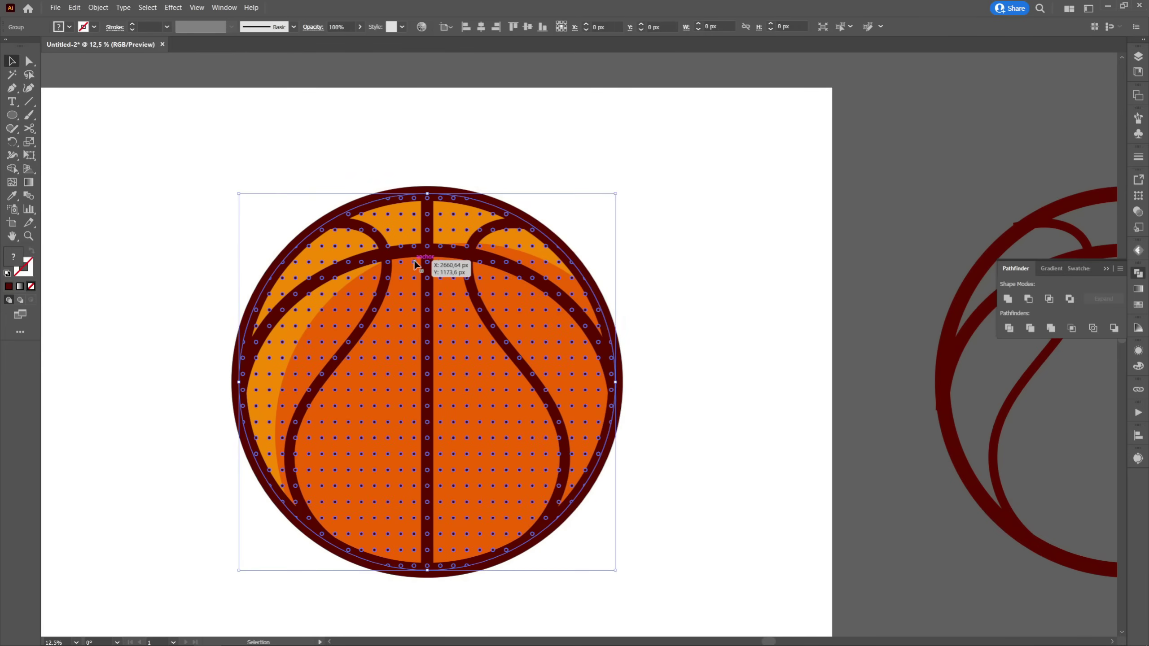
{"action": "left_click", "coordinate": [350, 29]}
{"action": "type", "text": "1"}
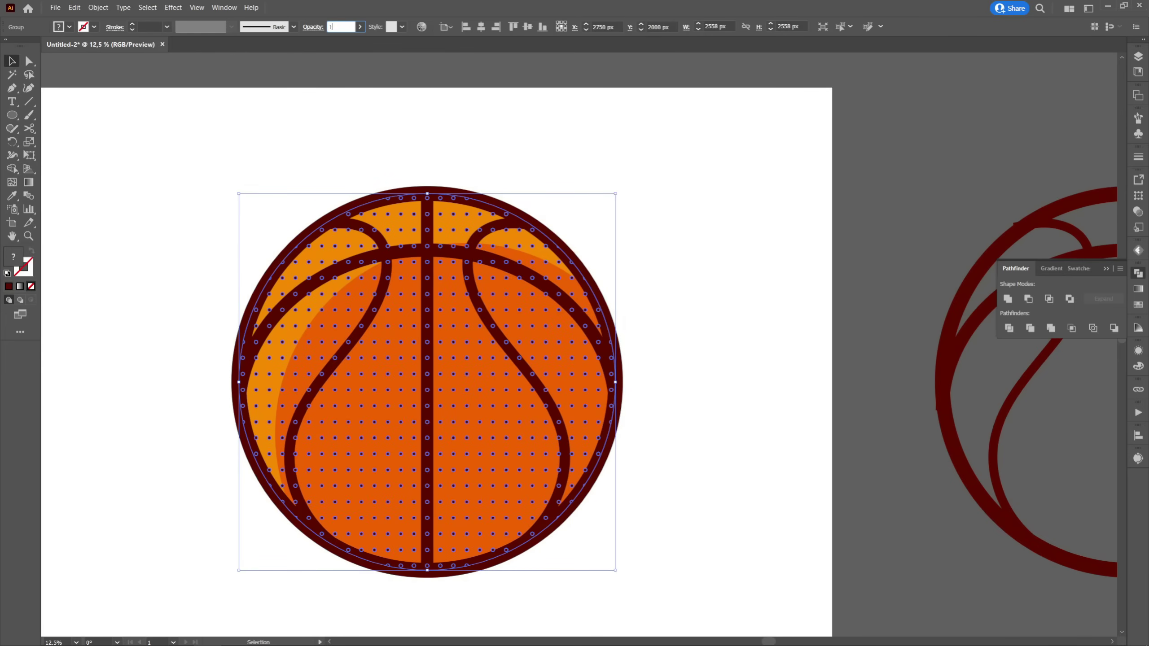
{"action": "type", "text": "0"}
{"action": "key", "text": "Return"}
{"action": "left_click", "coordinate": [648, 168]}
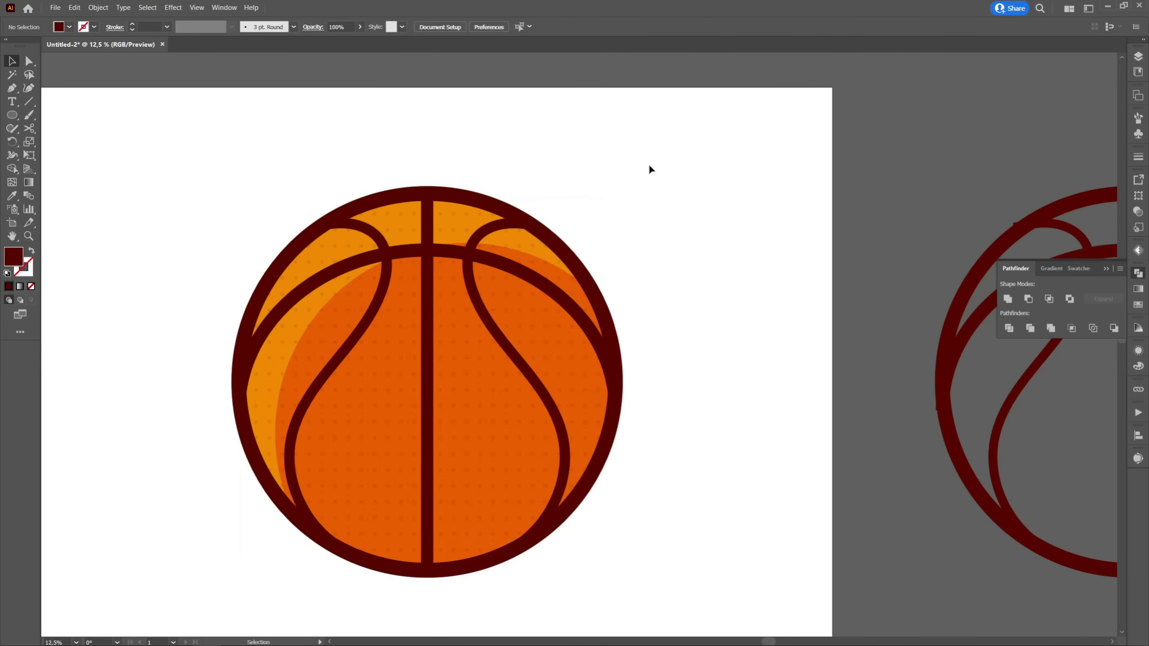
{"action": "scroll", "coordinate": [670, 185], "scroll_direction": "down", "scroll_amount": 1}
{"action": "scroll", "coordinate": [547, 283], "scroll_direction": "up", "scroll_amount": 3}
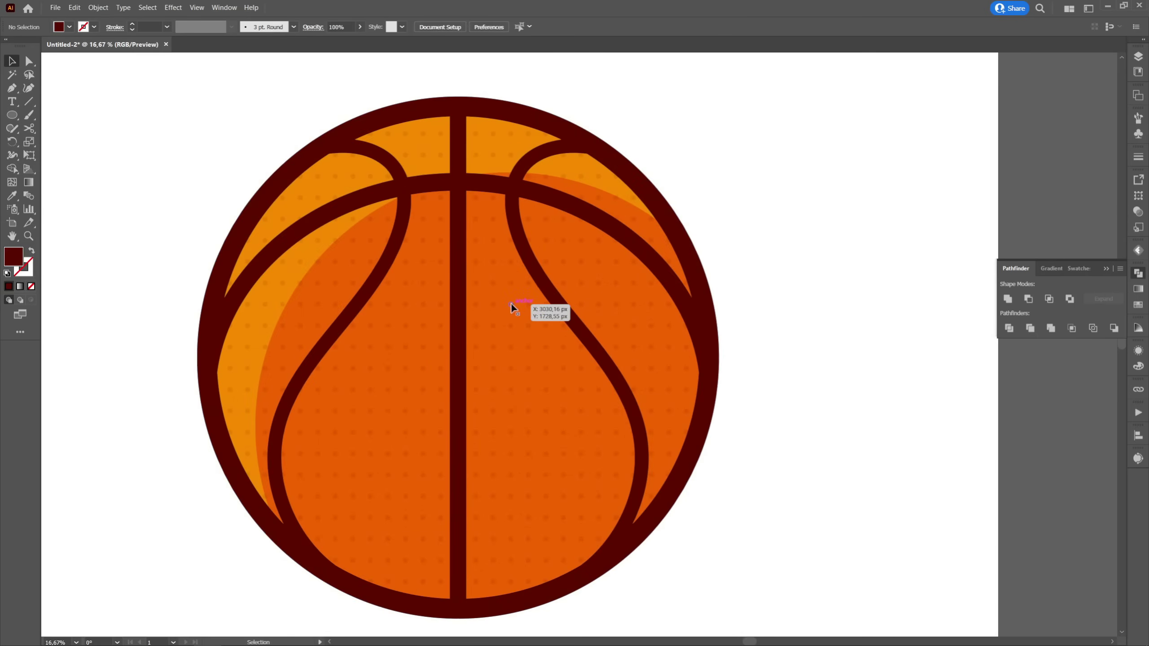
{"action": "left_click", "coordinate": [511, 303]}
{"action": "left_click", "coordinate": [344, 26]}
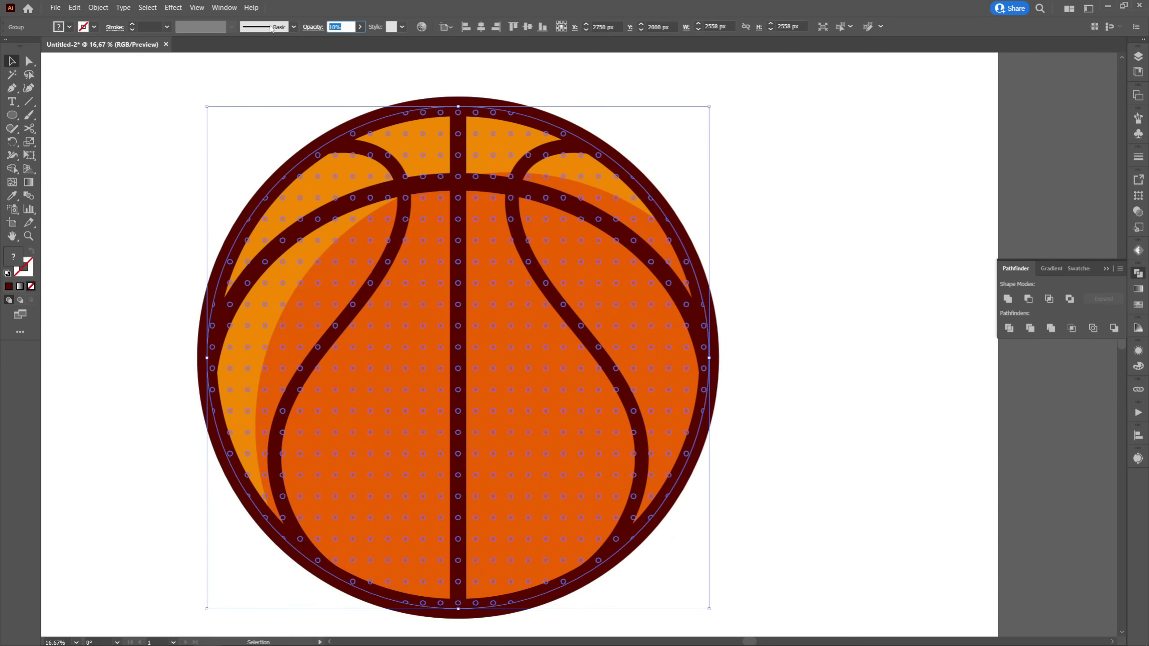
{"action": "type", "text": "20"}
{"action": "key", "text": "Return"}
{"action": "left_click", "coordinate": [867, 166]}
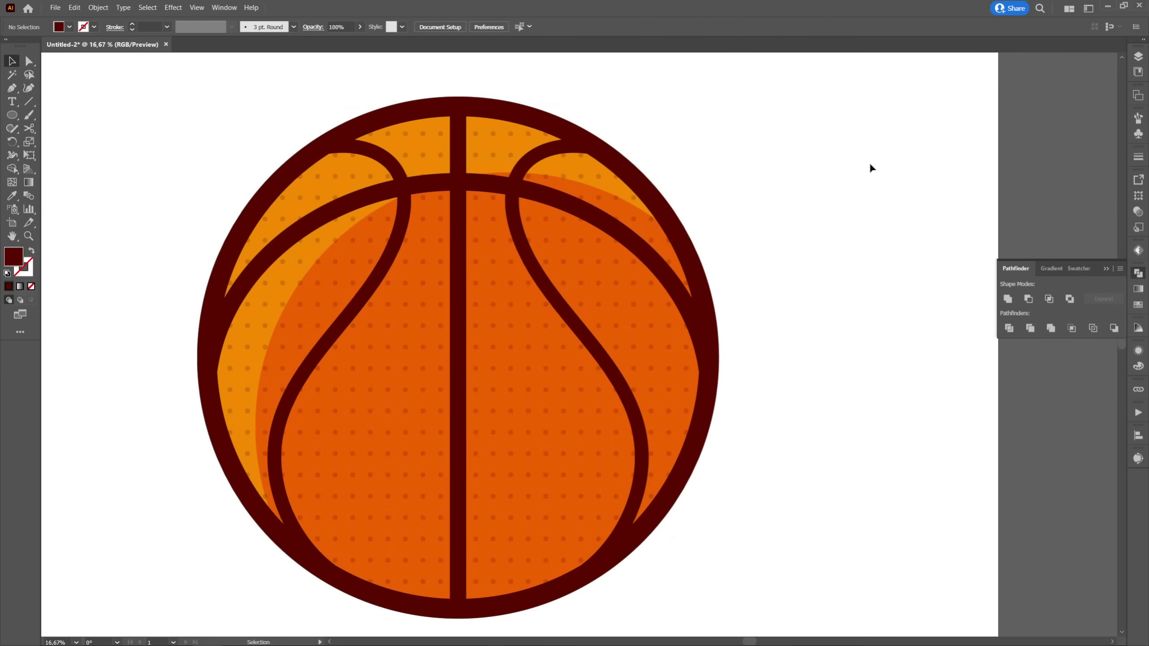
Select all the artwork and send it to the back.
{"action": "key", "text": "ctrl+a"}
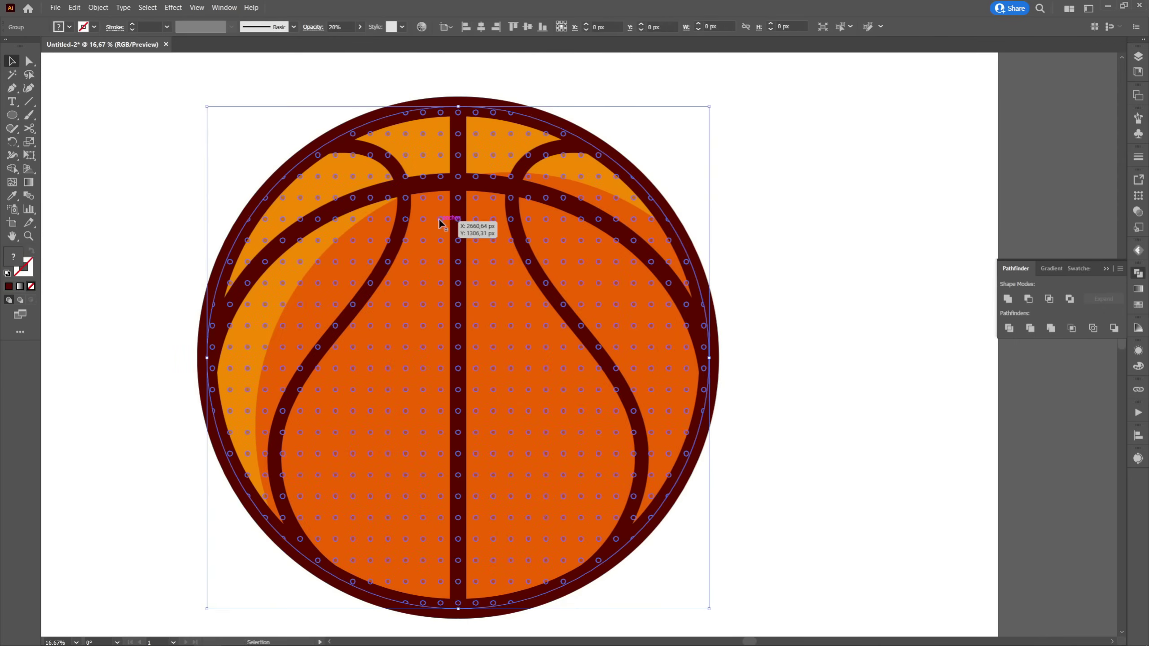
{"action": "right_click", "coordinate": [433, 208]}
{"action": "mouse_move", "coordinate": [461, 318]}
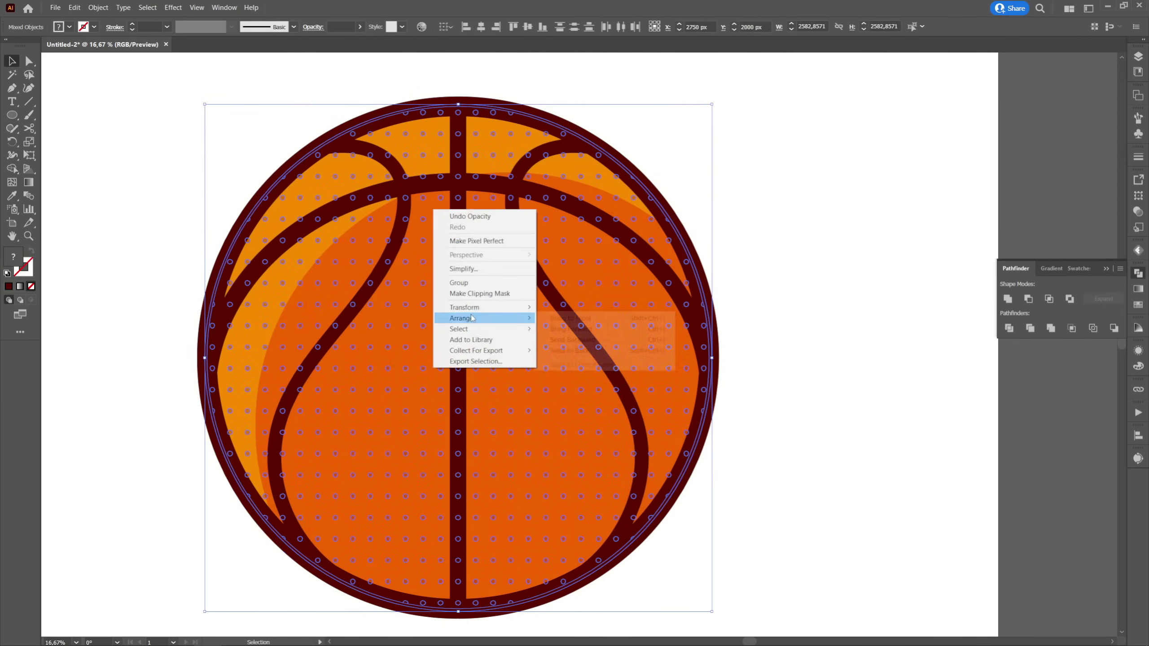
{"action": "left_click", "coordinate": [563, 353]}
{"action": "left_click", "coordinate": [843, 159]}
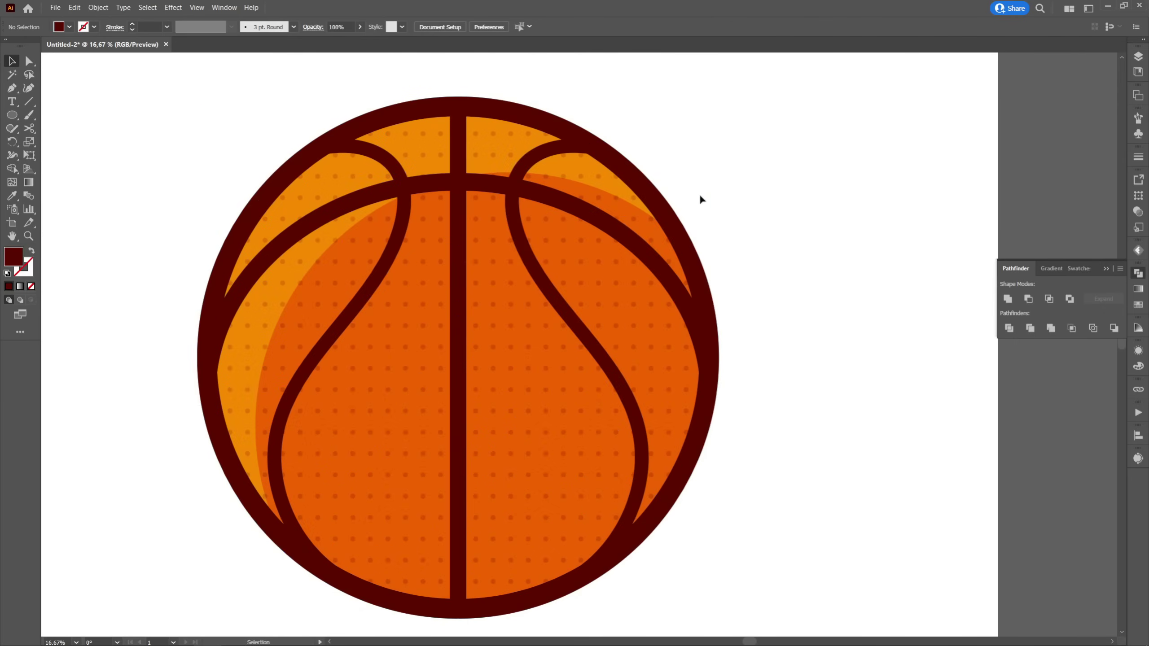